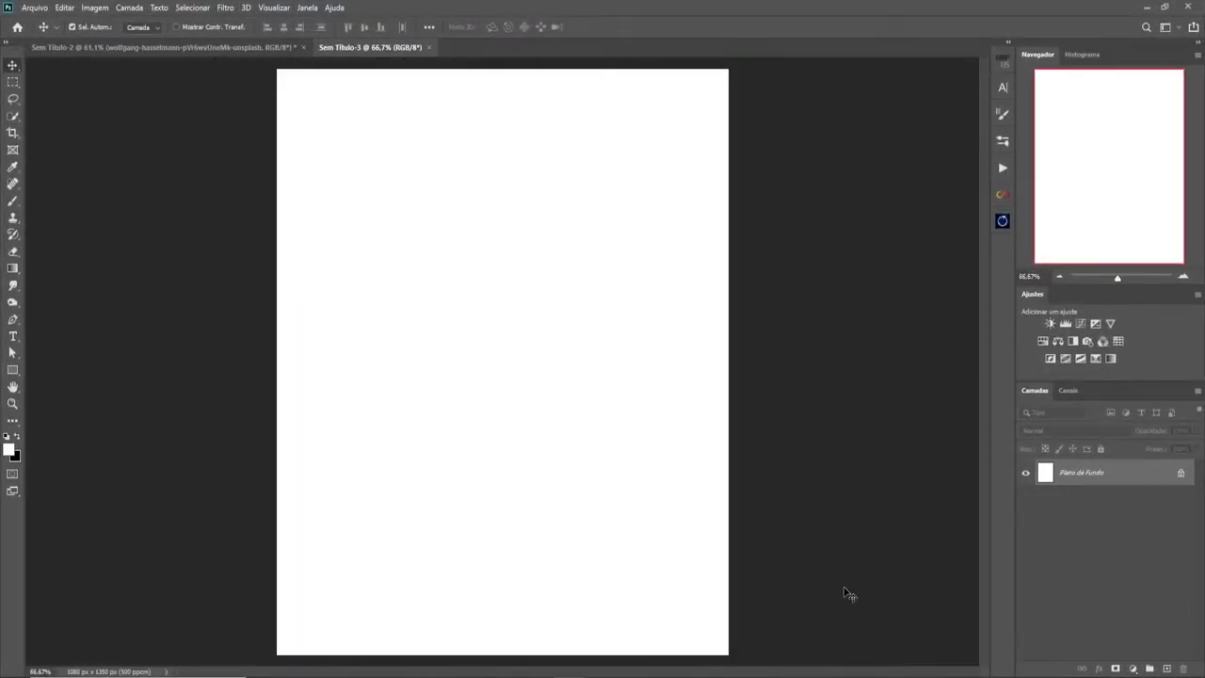
# Step: Place the rocky desert photo and scale the astronaut image to fill the frame
pyautogui.moveTo(844, 594); pyautogui.dragTo(653, 495)
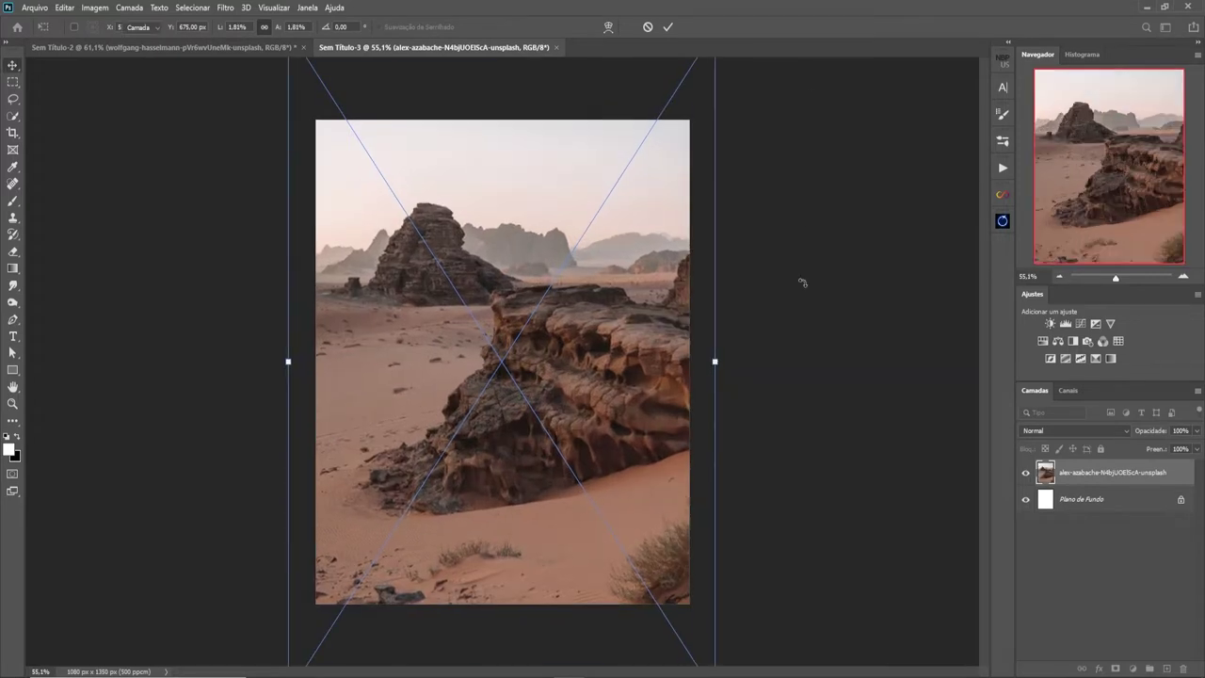
pyautogui.press('Return')
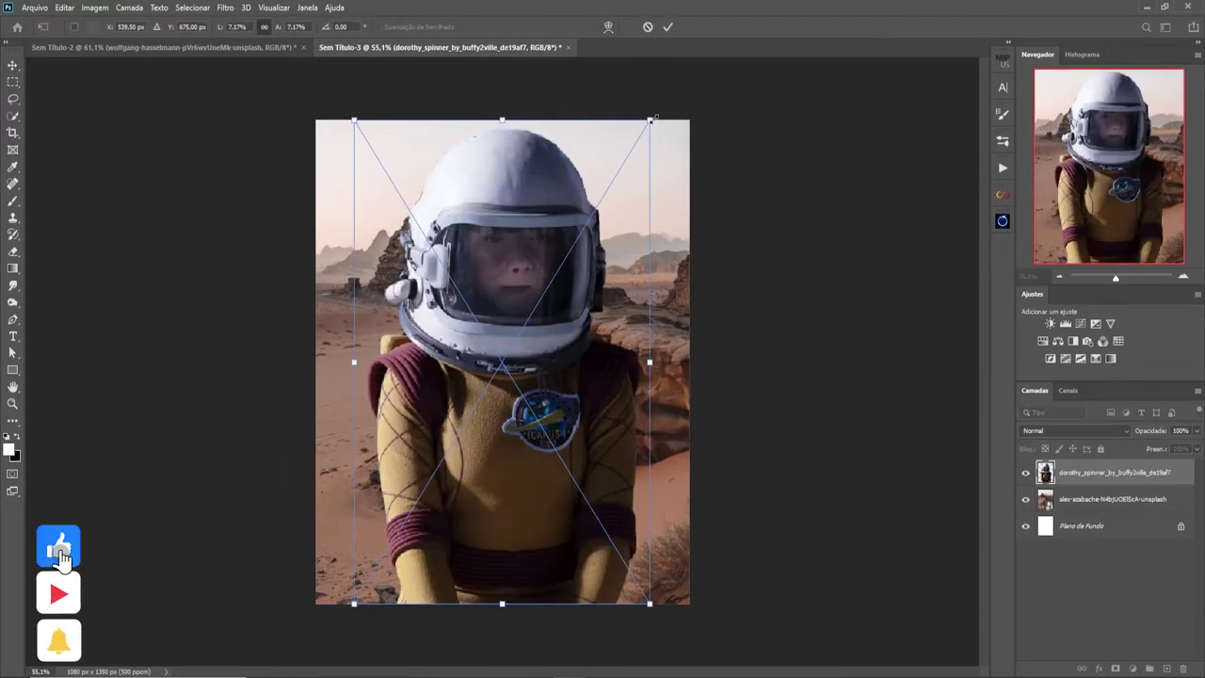
pyautogui.moveTo(653, 120); pyautogui.dragTo(621, 189)
pyautogui.press('Return')
# Step: Reposition the rocky desert photo lower, behind the astronaut
pyautogui.moveTo(663, 466)
pyautogui.mouseDown()
pyautogui.moveTo(662, 553)
pyautogui.moveTo(681, 552)
pyautogui.mouseUp()
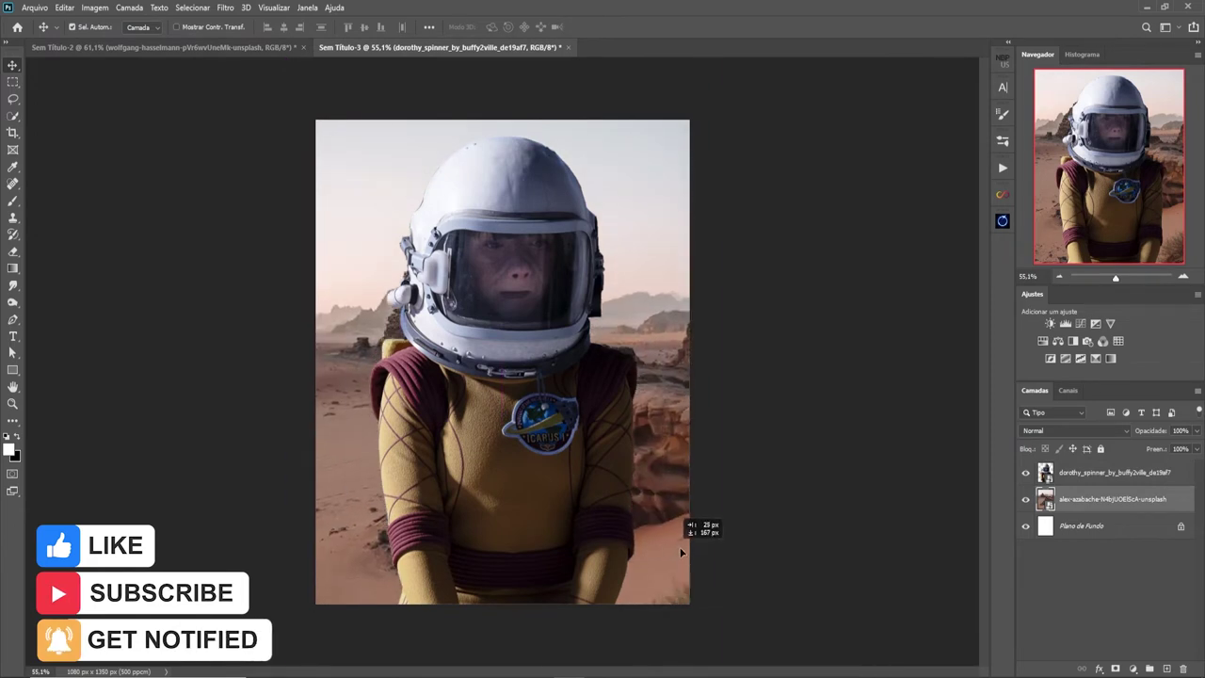
pyautogui.moveTo(682, 552); pyautogui.dragTo(694, 530)
pyautogui.moveTo(676, 487)
pyautogui.mouseDown()
pyautogui.moveTo(629, 484)
pyautogui.moveTo(640, 485)
pyautogui.mouseUp()
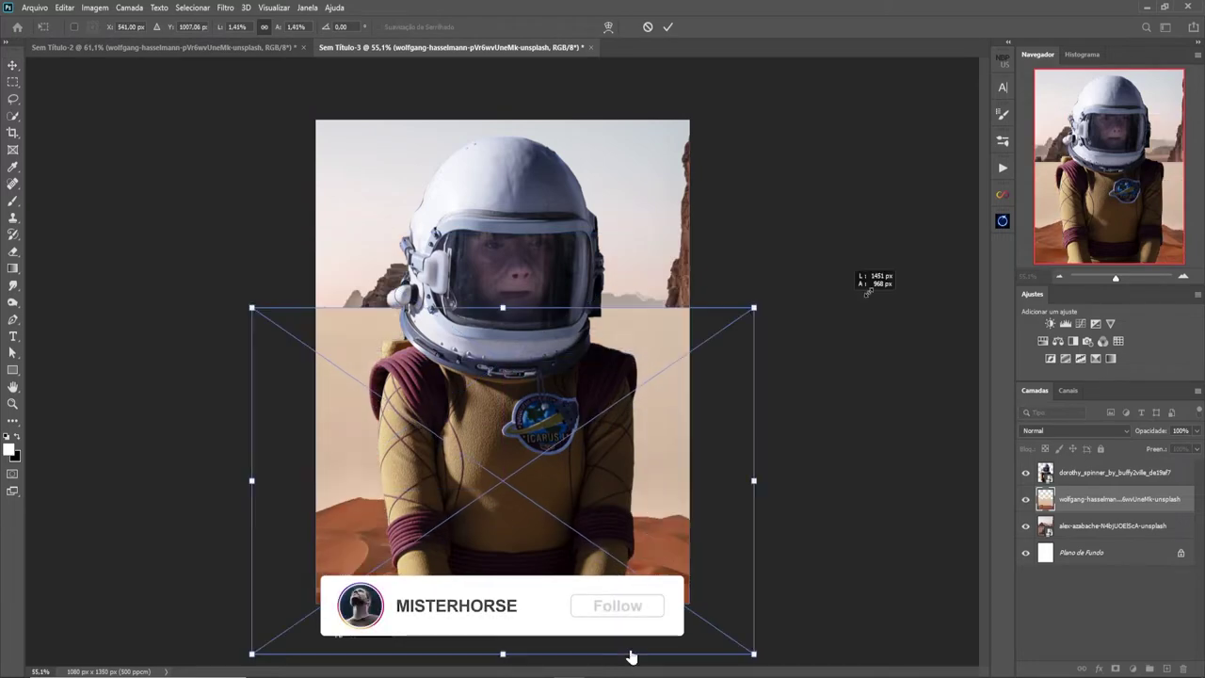
# Step: Resize the second desert over the lower half and mask it to the selected sandy ground
pyautogui.moveTo(868, 292); pyautogui.dragTo(716, 414)
pyautogui.press('Return')
pyautogui.press('w')
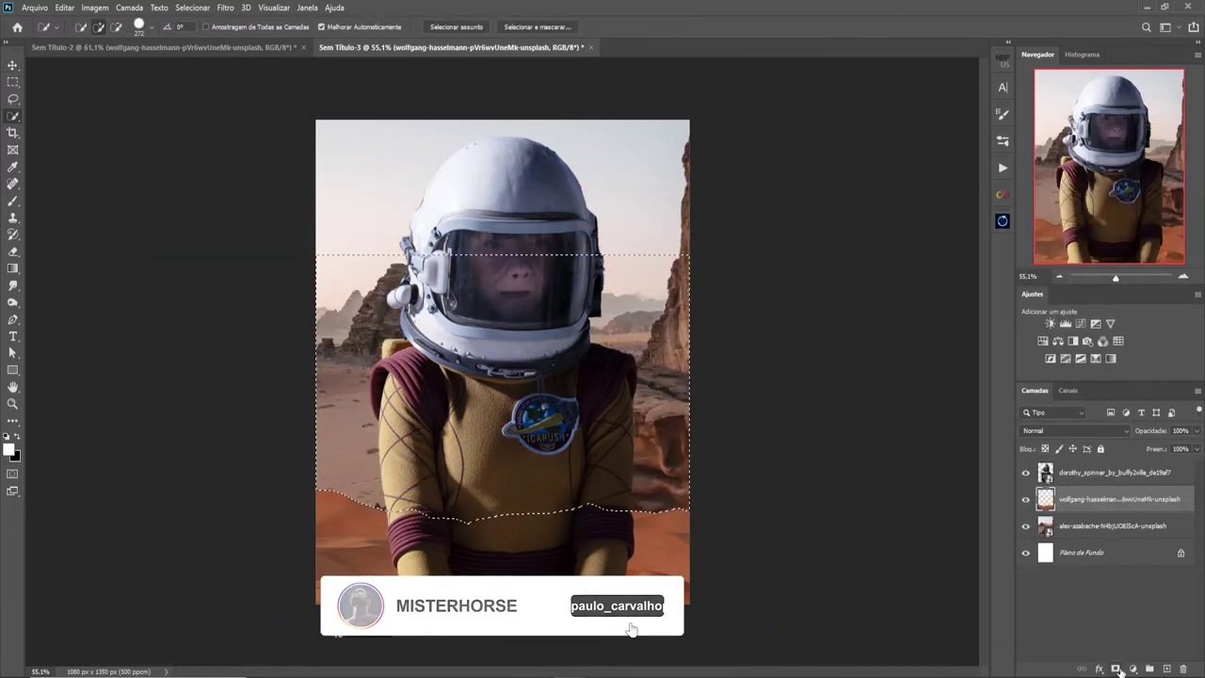
pyautogui.click(1117, 669)
pyautogui.press('b')
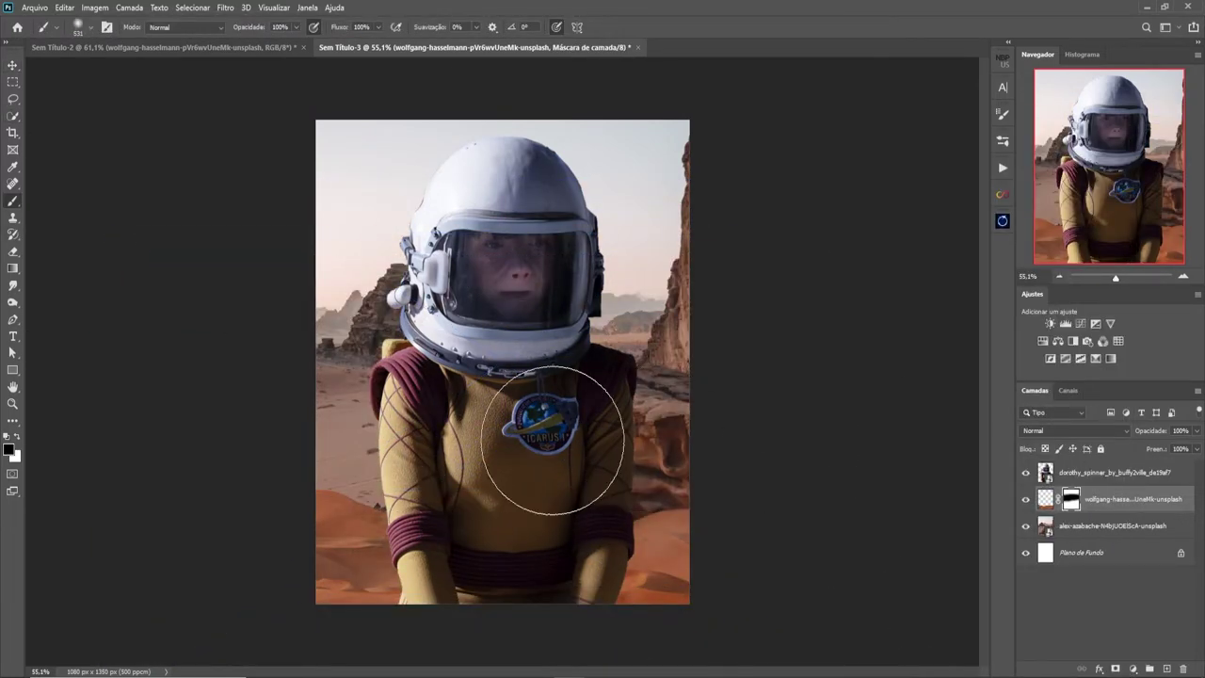
pyautogui.press('v')
# Step: Add Hue/Saturation adjustments clipped to both desert layers, inverting the new mask to black
pyautogui.click(1043, 341)
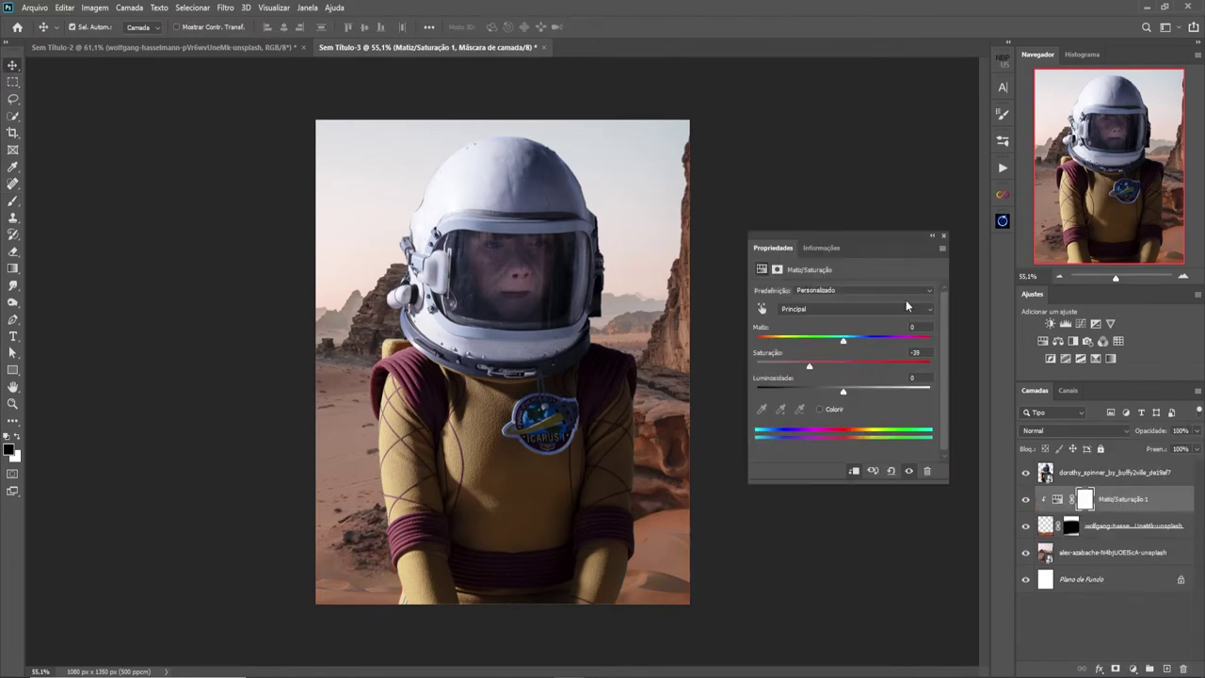
pyautogui.click(944, 235)
pyautogui.hotkey('ctrl', 'i')
pyautogui.press('b')
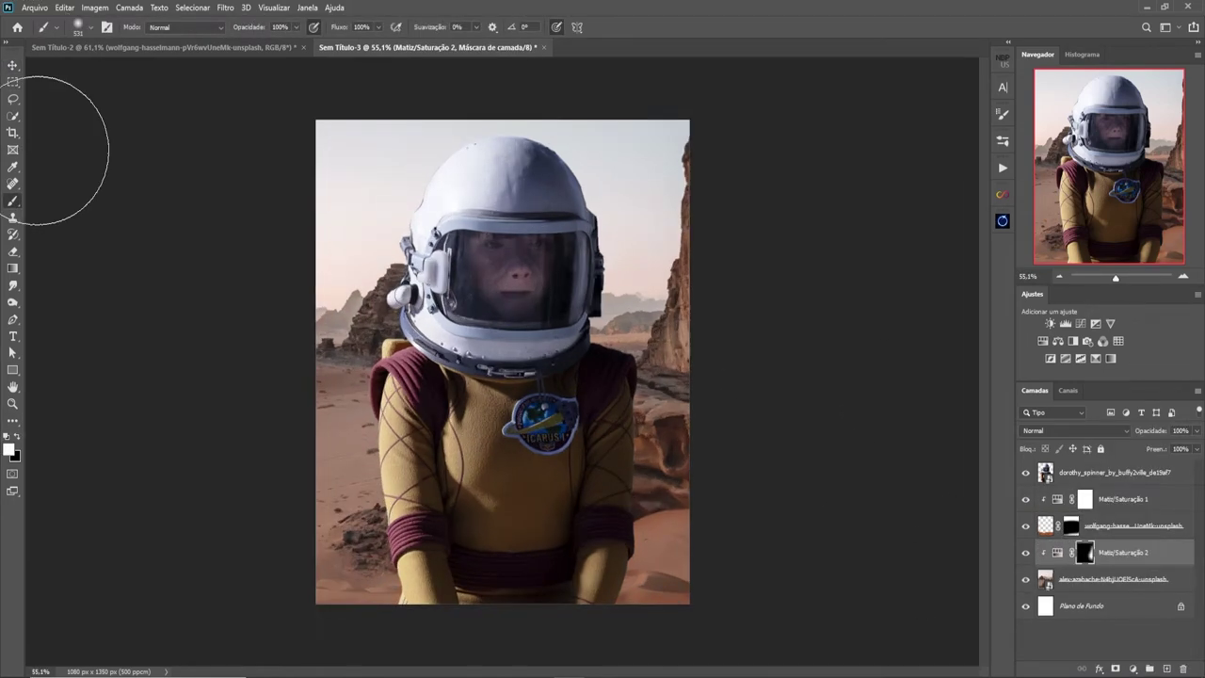
# Step: Grade the astronaut layer with the Camera Raw Filter
pyautogui.click(1111, 472)
pyautogui.hotkey('shift', 'ctrl', 'a')
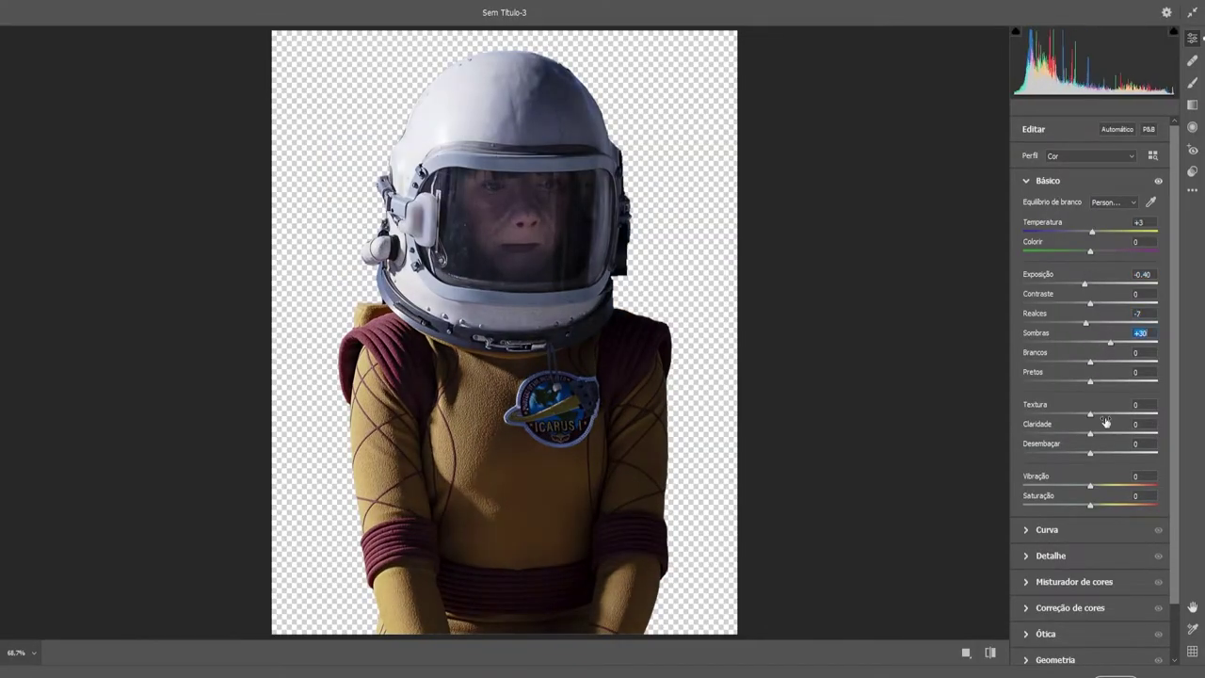
pyautogui.press('Return')
pyautogui.click(1112, 536)
pyautogui.hotkey('ctrl', 't')
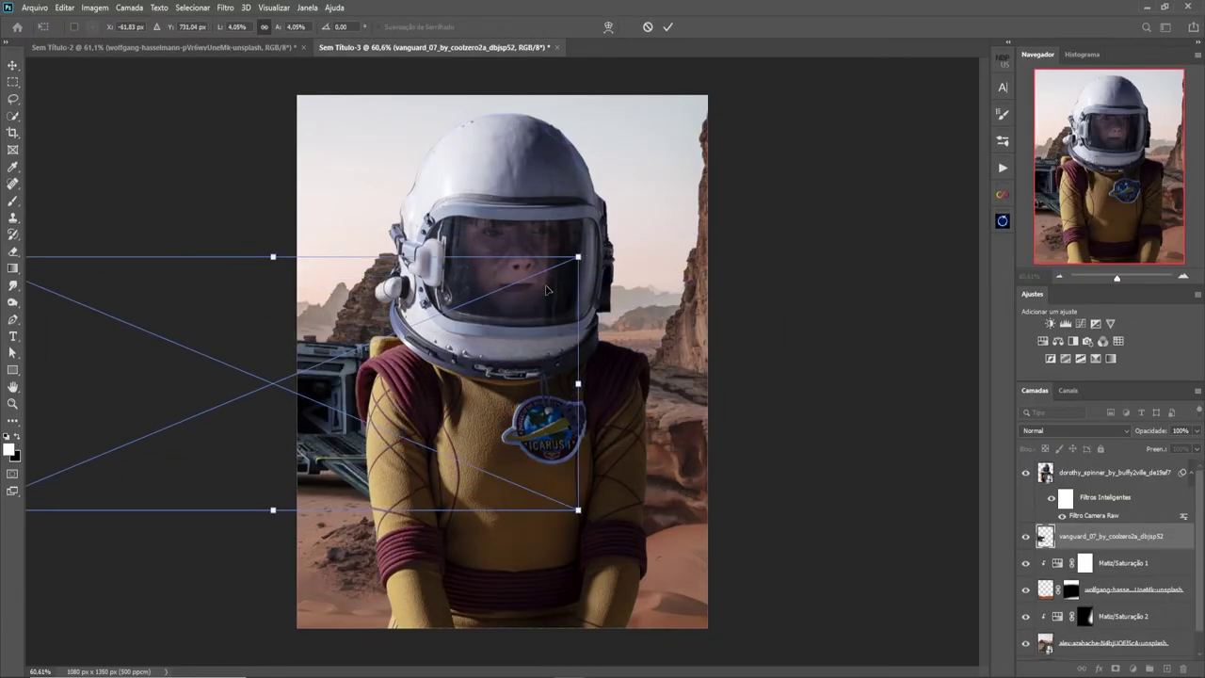
# Step: Align the spaceship with the left edge and Gaussian-blur the rocky desert at radius about 3
pyautogui.moveTo(546, 290); pyautogui.dragTo(542, 336)
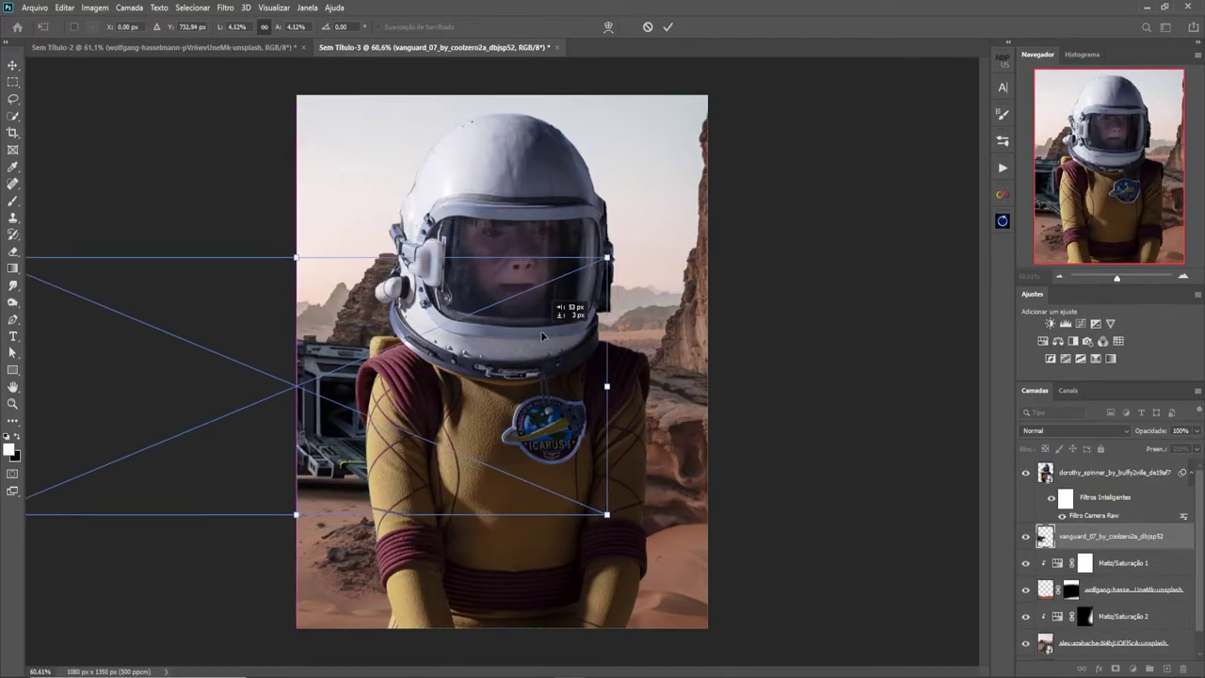
pyautogui.press('Return')
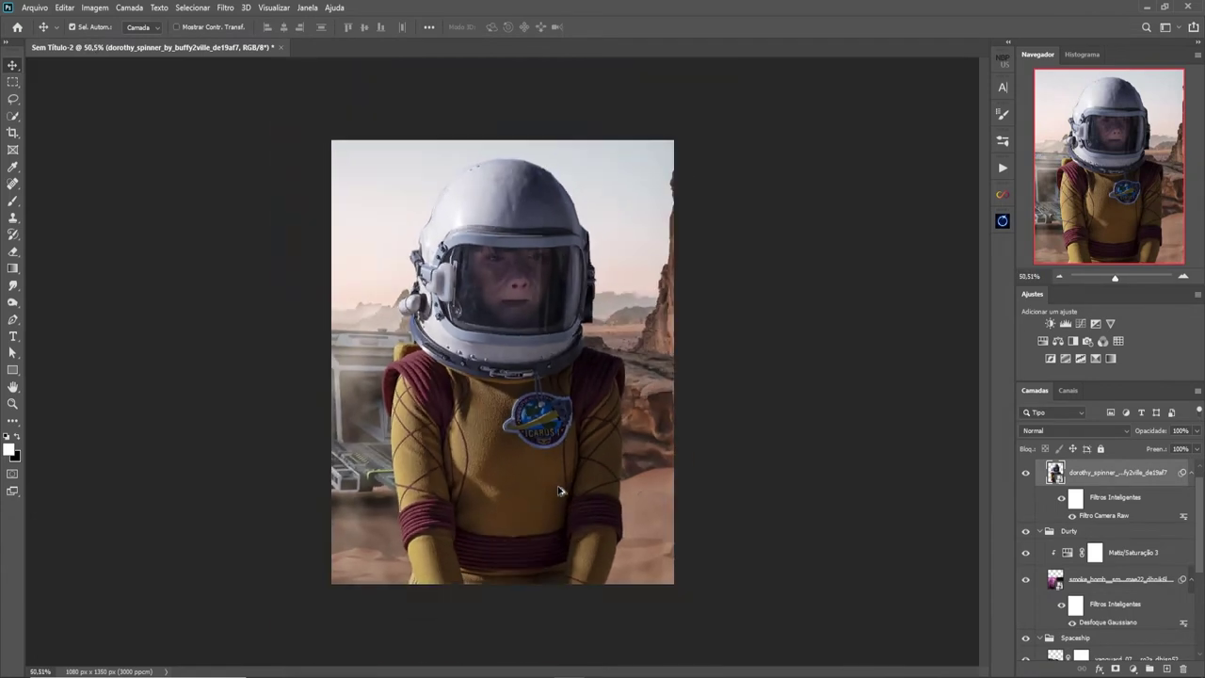
pyautogui.scroll(-3, 1112, 565)
pyautogui.click(1116, 635)
pyautogui.click(225, 7)
pyautogui.click(282, 141)
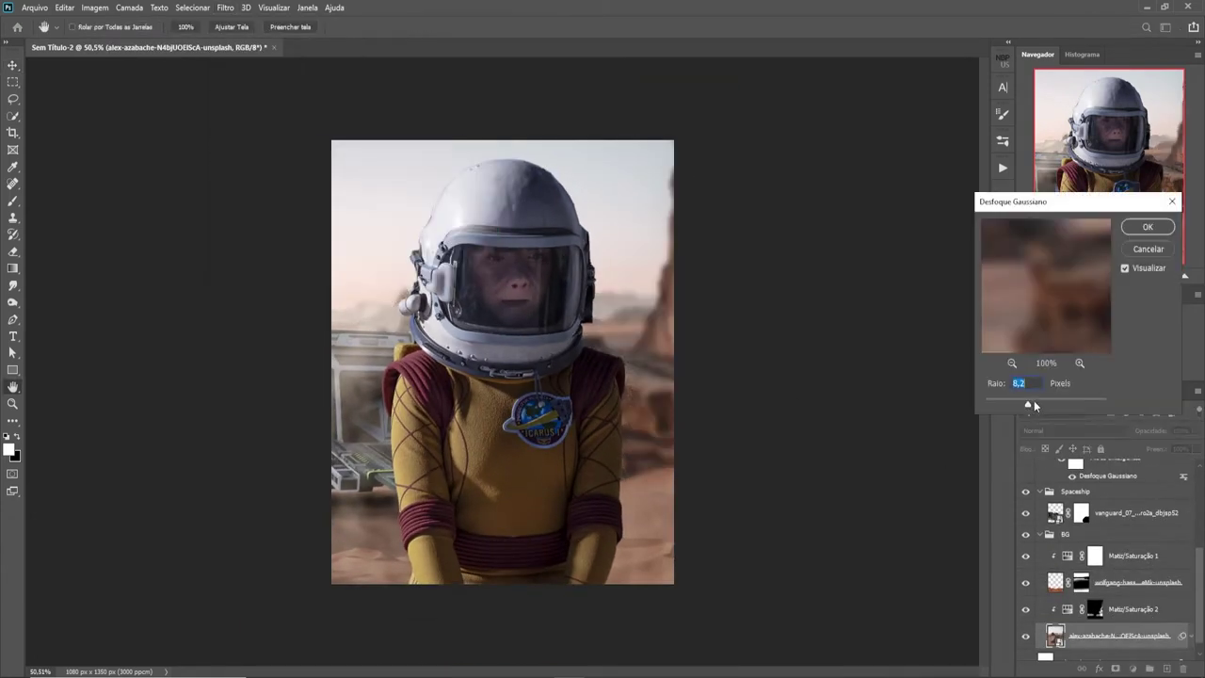
pyautogui.moveTo(1034, 404); pyautogui.dragTo(1008, 405)
pyautogui.click(1147, 226)
# Step: Gaussian-blur the second desert layer, then start a Gaussian blur on the spaceship
pyautogui.click(1116, 582)
pyautogui.click(225, 7)
pyautogui.click(247, 23)
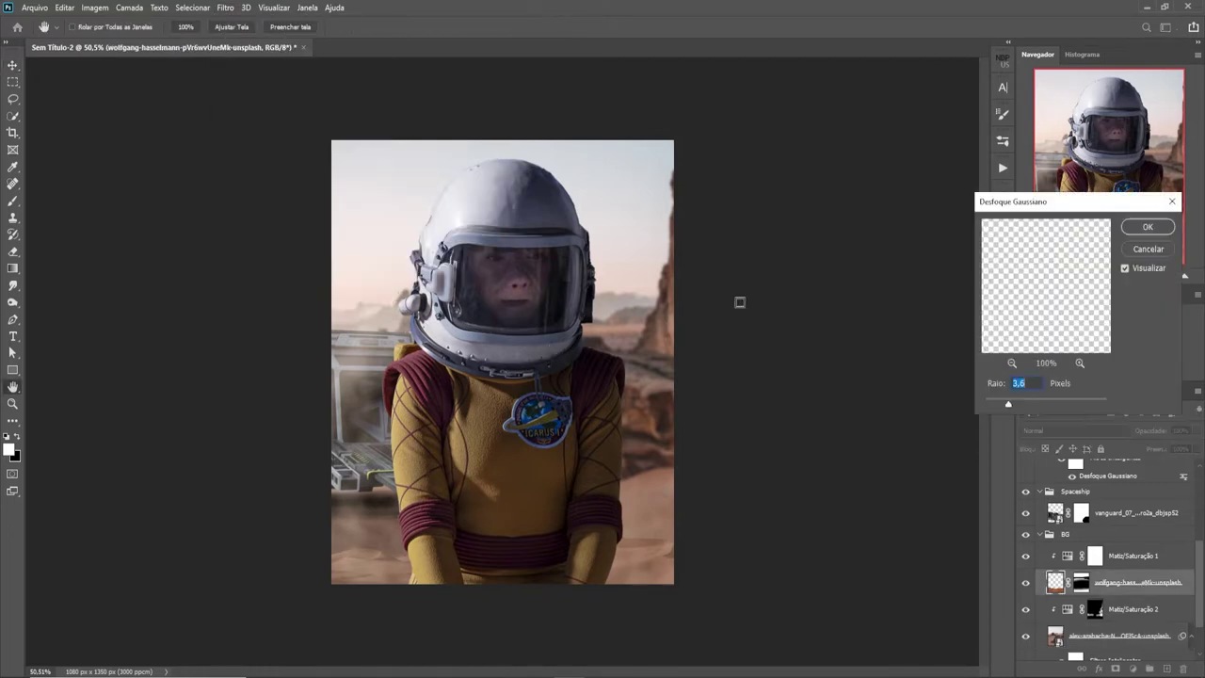
pyautogui.click(1148, 226)
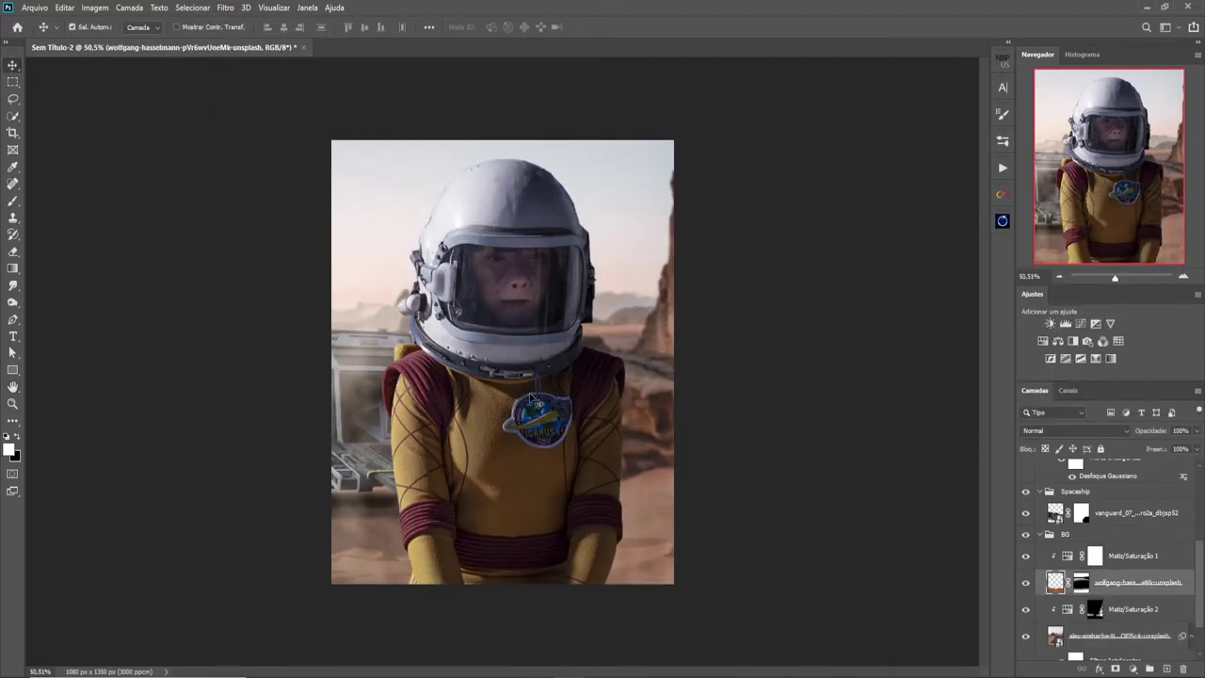
pyautogui.scroll(2, 1120, 565)
pyautogui.click(1130, 551)
pyautogui.click(225, 7)
pyautogui.click(444, 166)
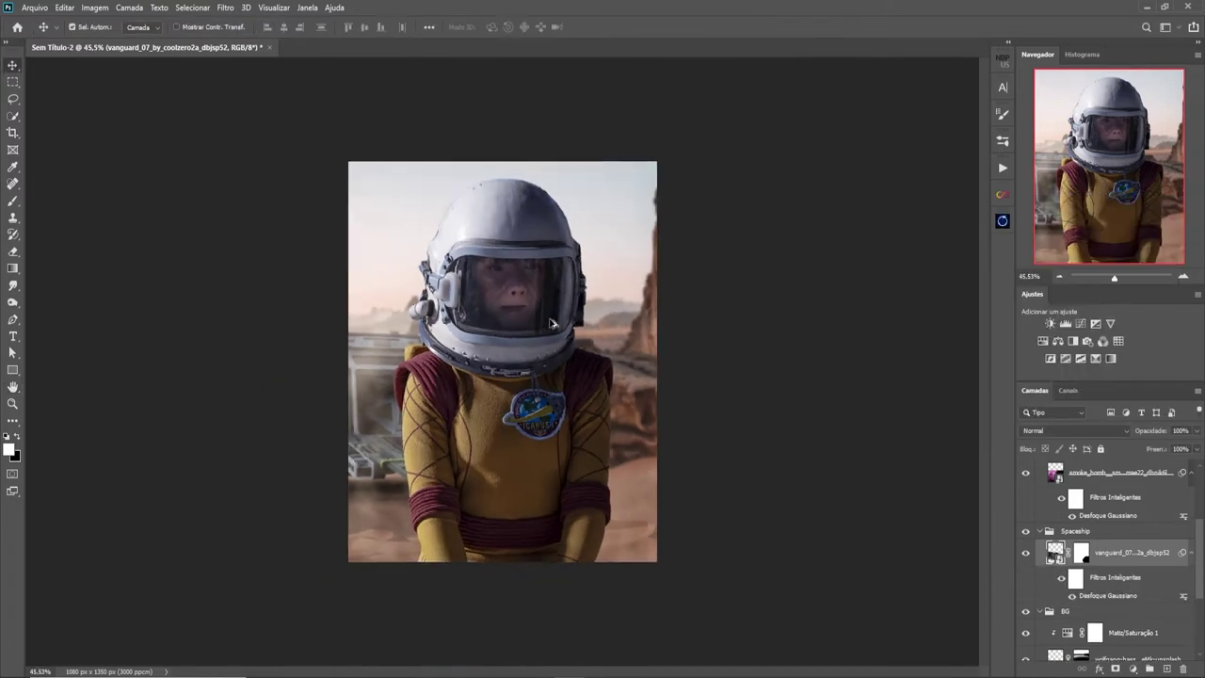
# Step: Add Selective Color adjusting Blues, Yellows, Cyans, Reds and Whites, reducing black in yellows and reds
pyautogui.click(1133, 667)
pyautogui.click(864, 304)
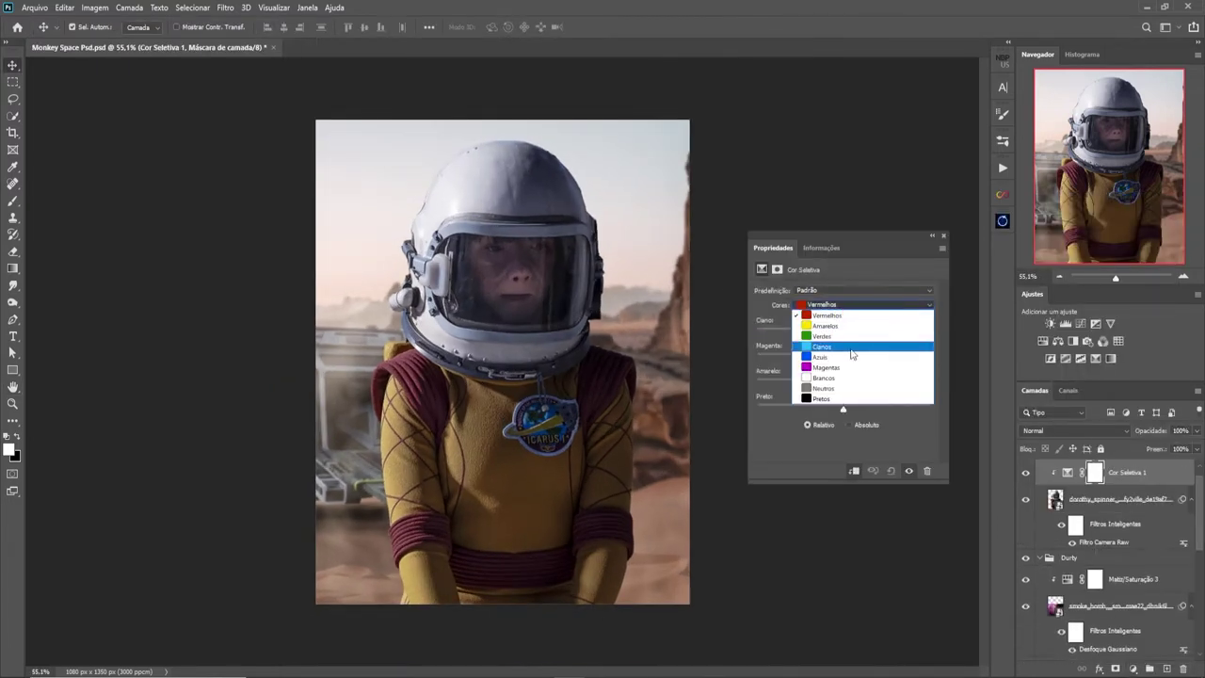
pyautogui.click(832, 347)
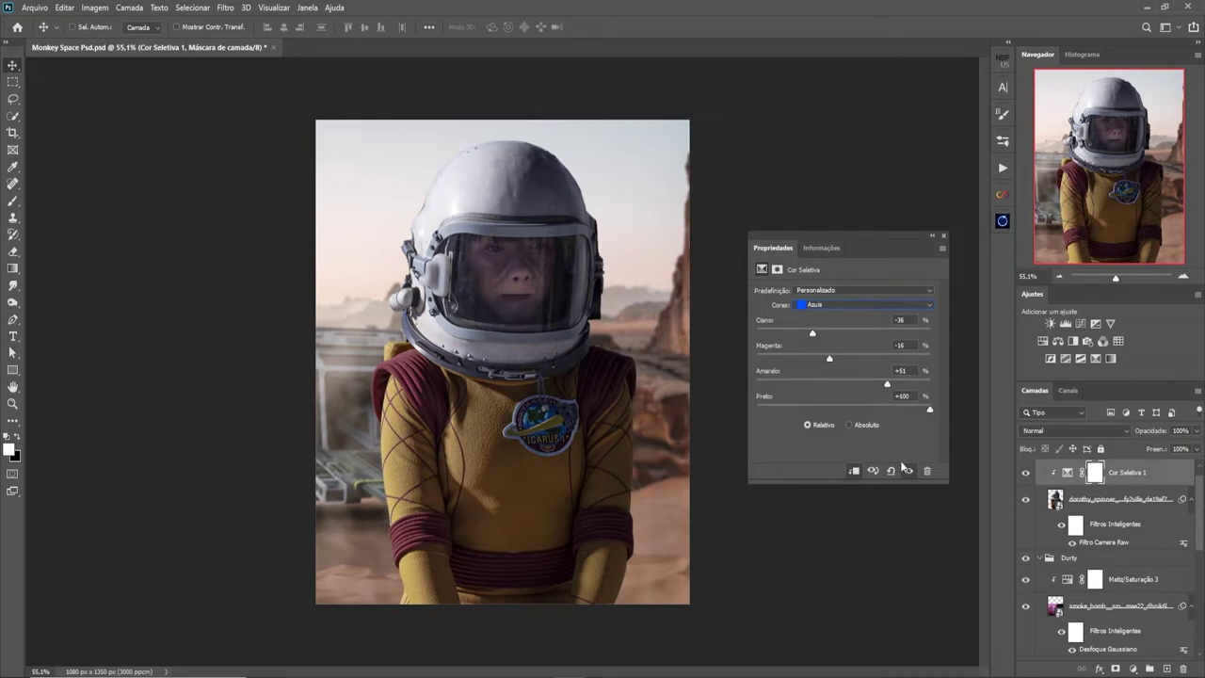
pyautogui.click(848, 304)
pyautogui.moveTo(844, 413); pyautogui.dragTo(828, 421)
pyautogui.click(838, 307)
pyautogui.click(797, 332)
pyautogui.click(847, 304)
pyautogui.moveTo(818, 411); pyautogui.dragTo(816, 411)
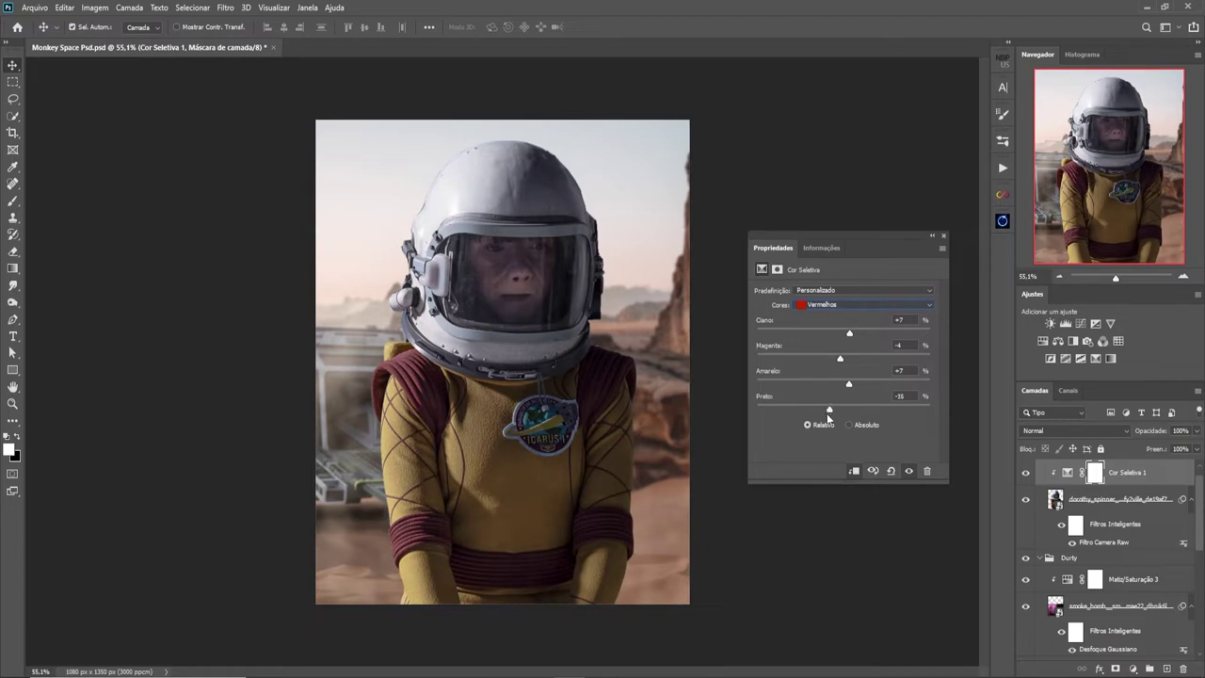
pyautogui.click(862, 304)
pyautogui.click(824, 379)
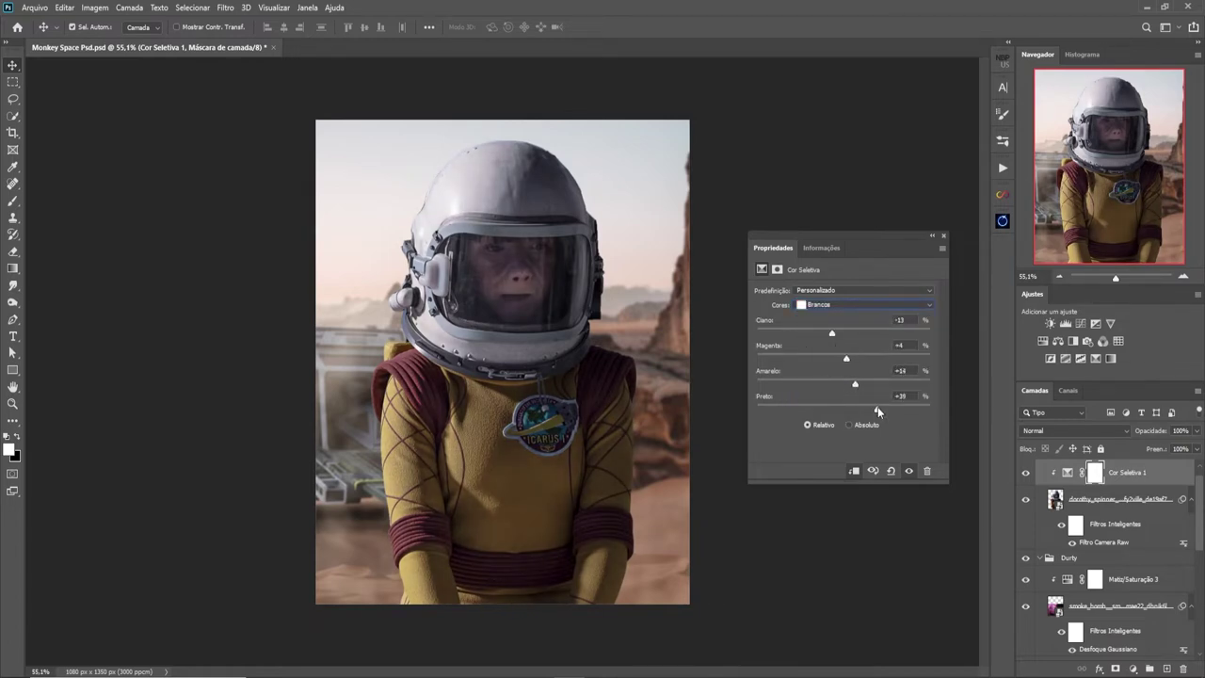
pyautogui.click(932, 235)
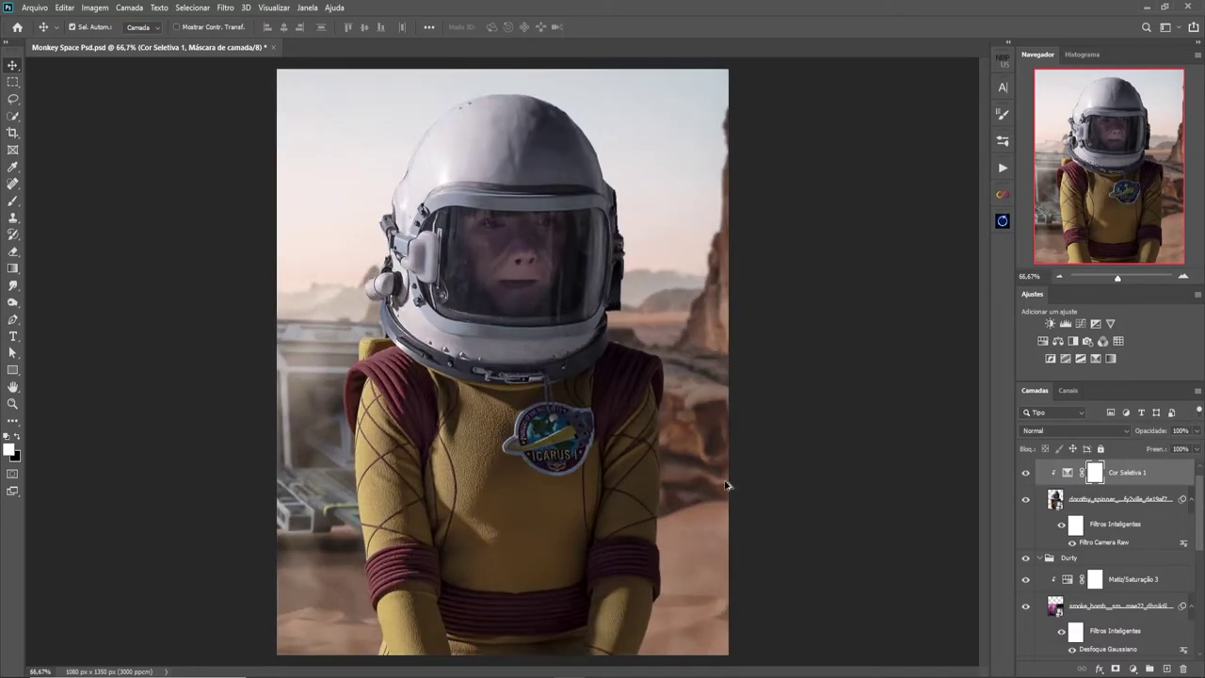
# Step: Darken the spaceship with lowered lightness, masked to show only over the spaceship at left
pyautogui.hotkey('ctrl', '0')
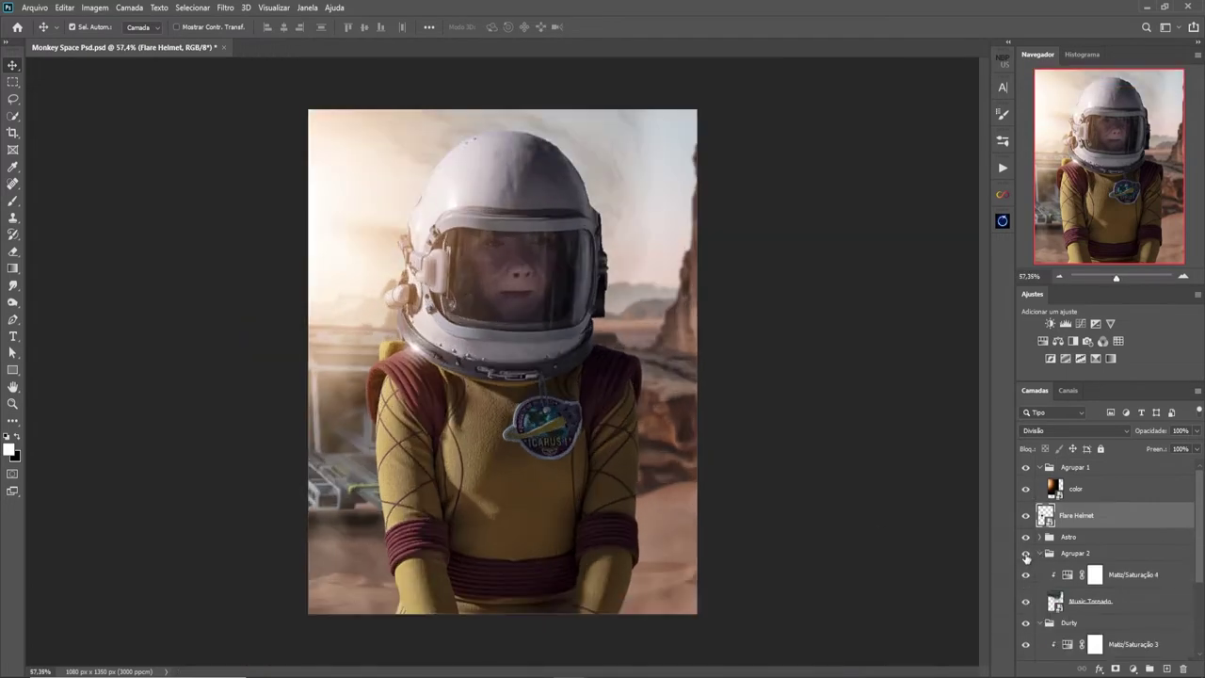
pyautogui.click(1027, 555)
pyautogui.click(1026, 556)
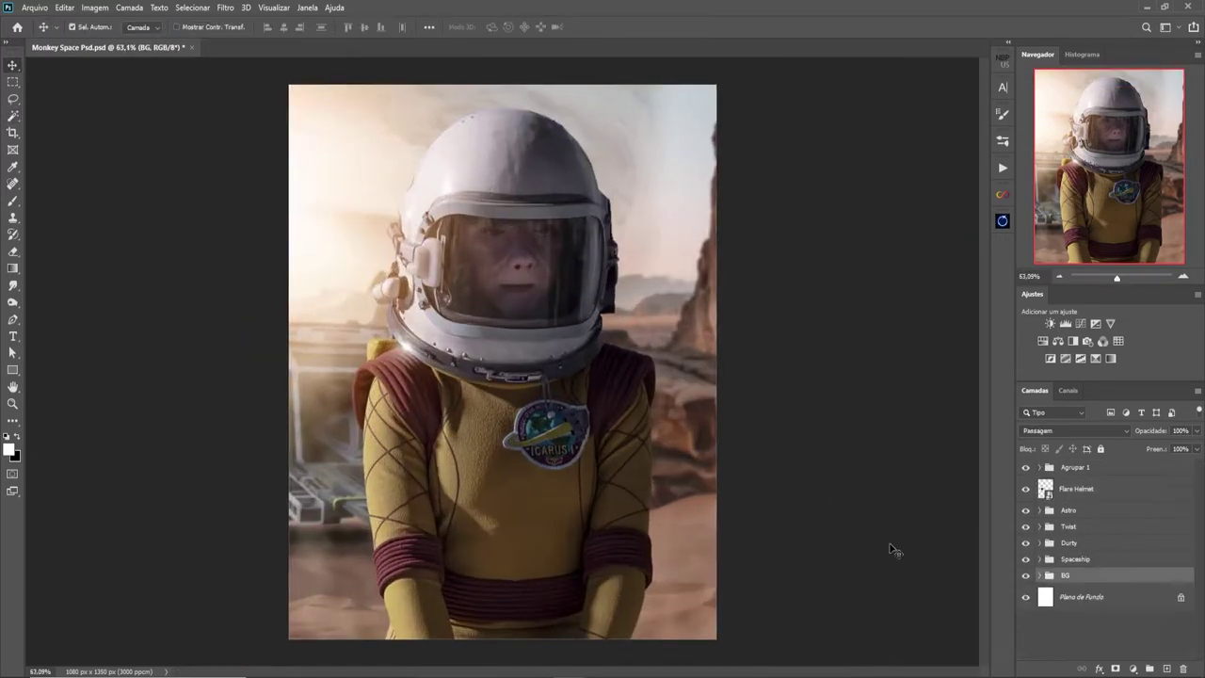
pyautogui.moveTo(854, 355); pyautogui.dragTo(837, 355)
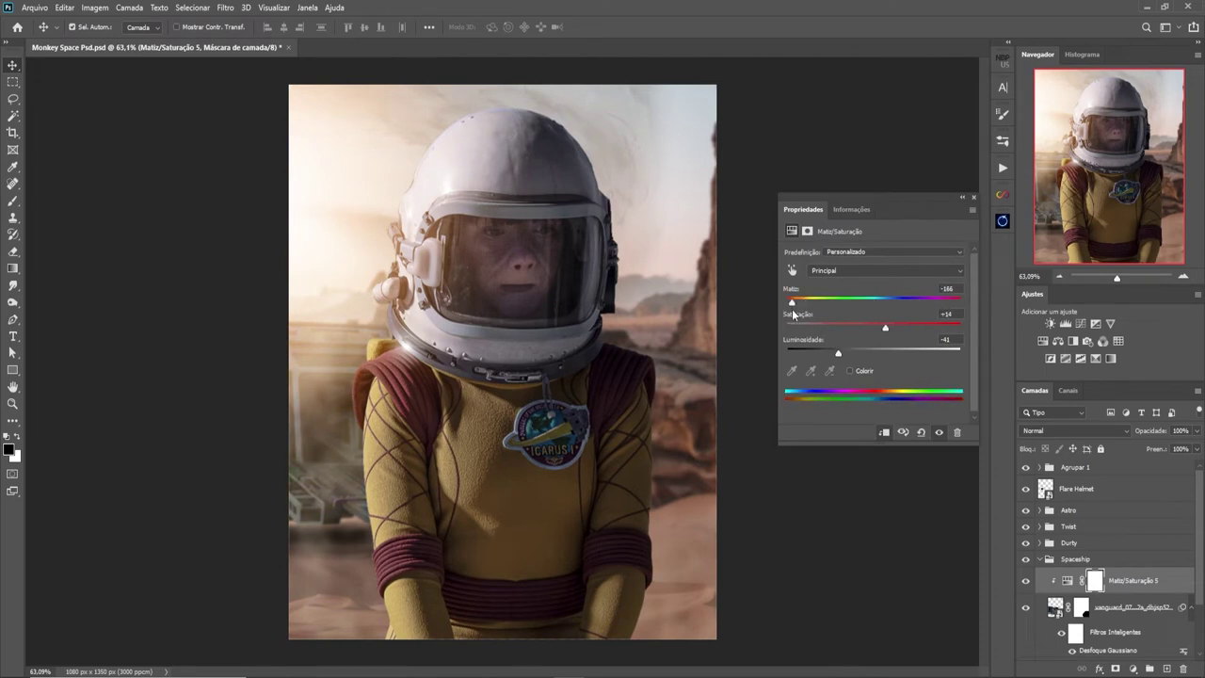
pyautogui.click(974, 198)
pyautogui.hotkey('ctrl', 'i')
pyautogui.press('b')
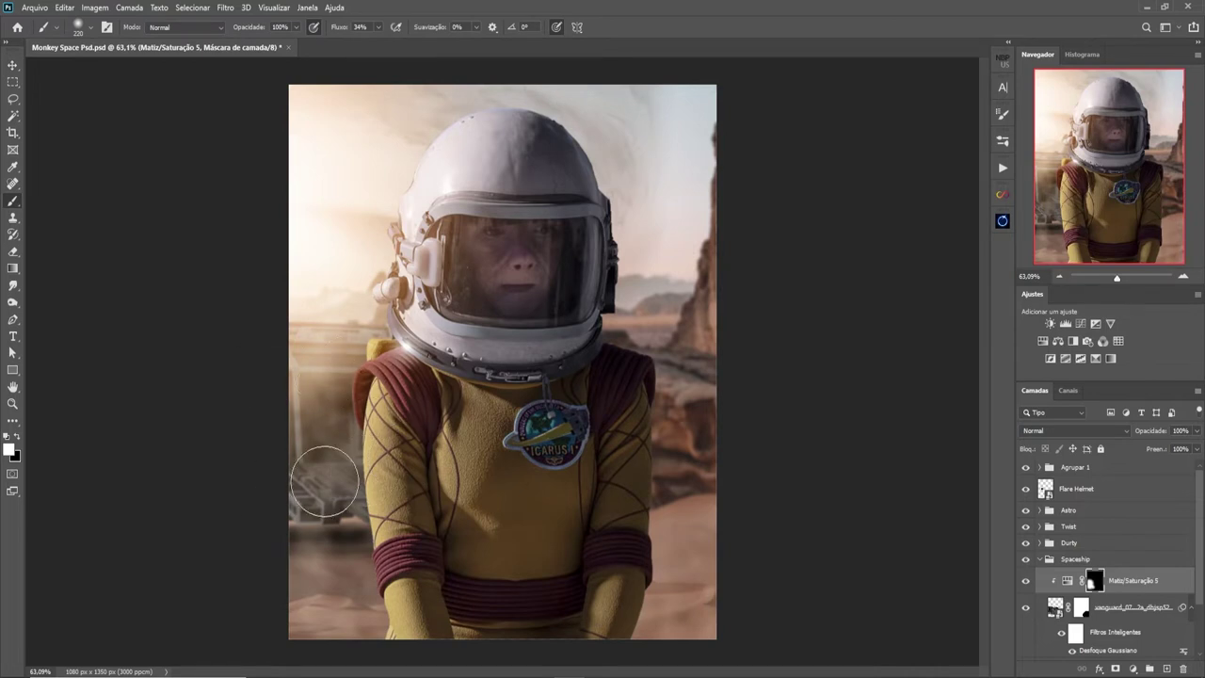
pyautogui.moveTo(324, 482); pyautogui.dragTo(325, 391)
# Step: Add a Color Balance and a Curves adjustment above the spaceship, inverting the Curves mask to black
pyautogui.click(1057, 341)
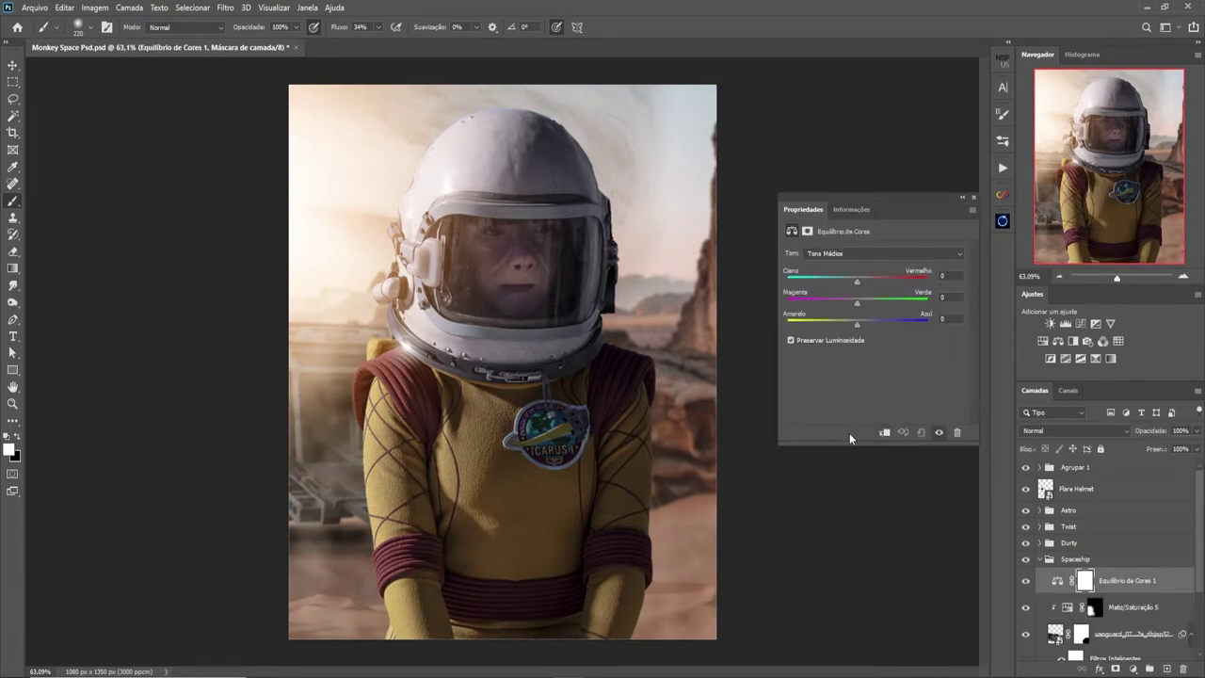
pyautogui.click(975, 198)
pyautogui.click(1133, 668)
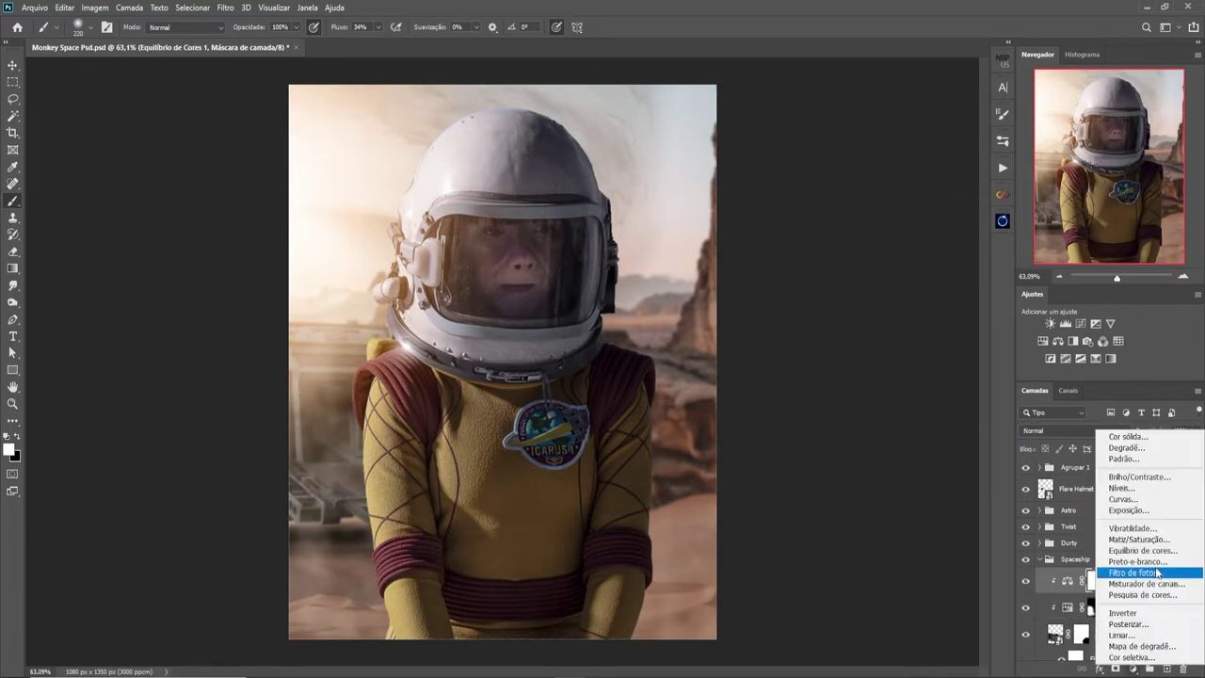
pyautogui.click(1126, 509)
pyautogui.click(974, 198)
pyautogui.hotkey('ctrl', 'i')
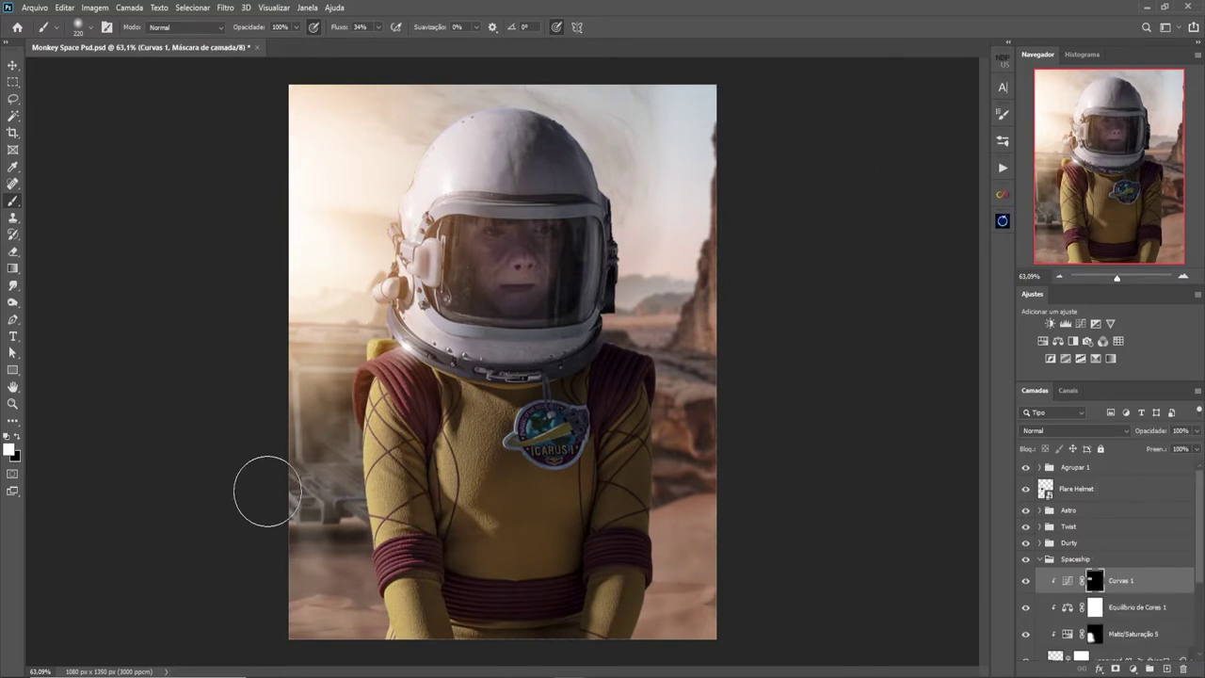
# Step: Collapse the Spaceship group and darken the BG group's Hue/Saturation adjustment
pyautogui.press('v')
pyautogui.click(1039, 559)
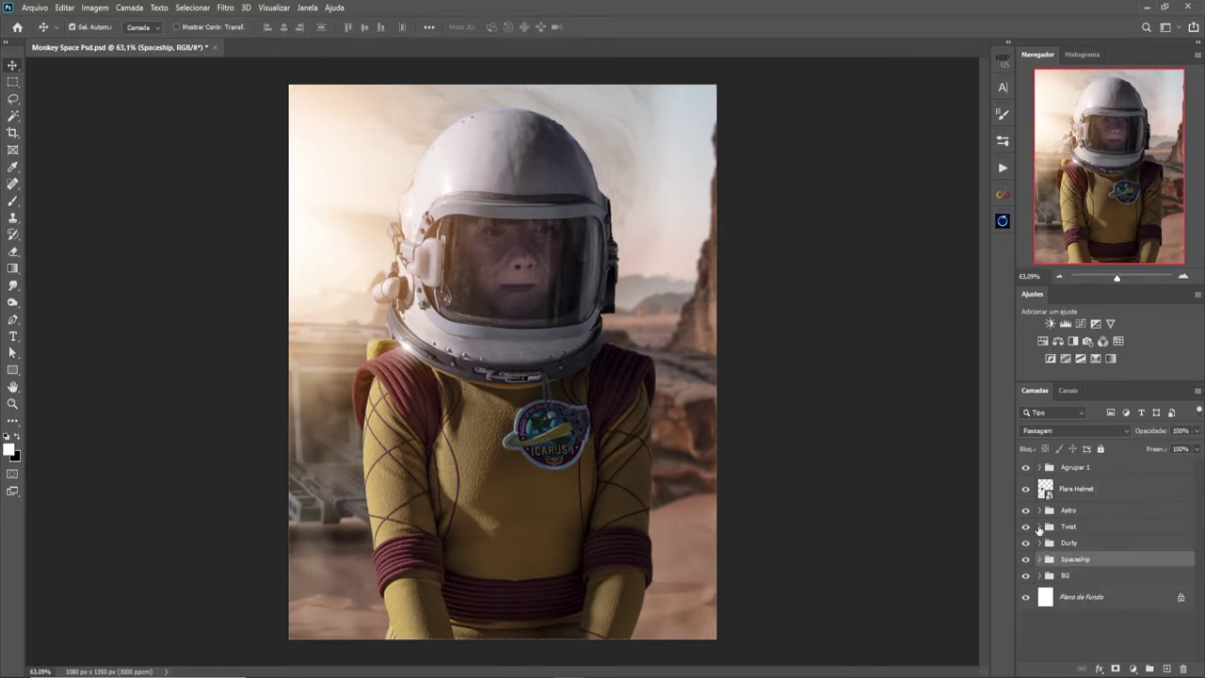
pyautogui.click(1040, 559)
pyautogui.click(1039, 575)
pyautogui.doubleClick(1067, 597)
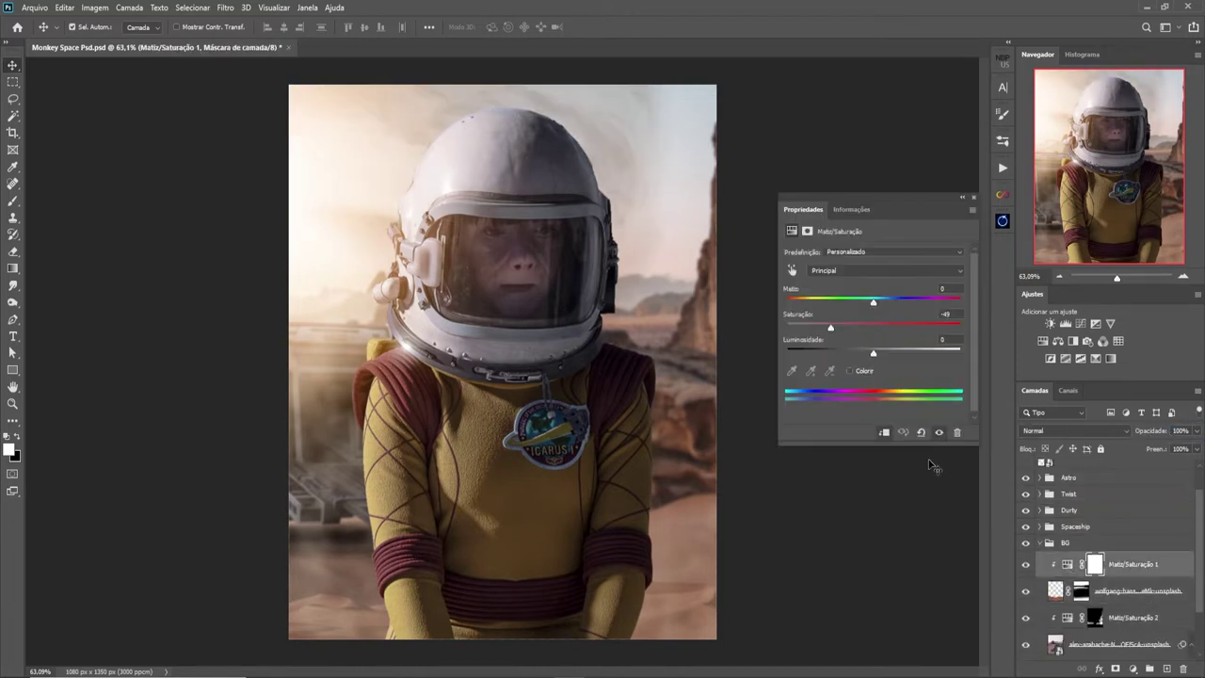
pyautogui.moveTo(873, 354); pyautogui.dragTo(851, 367)
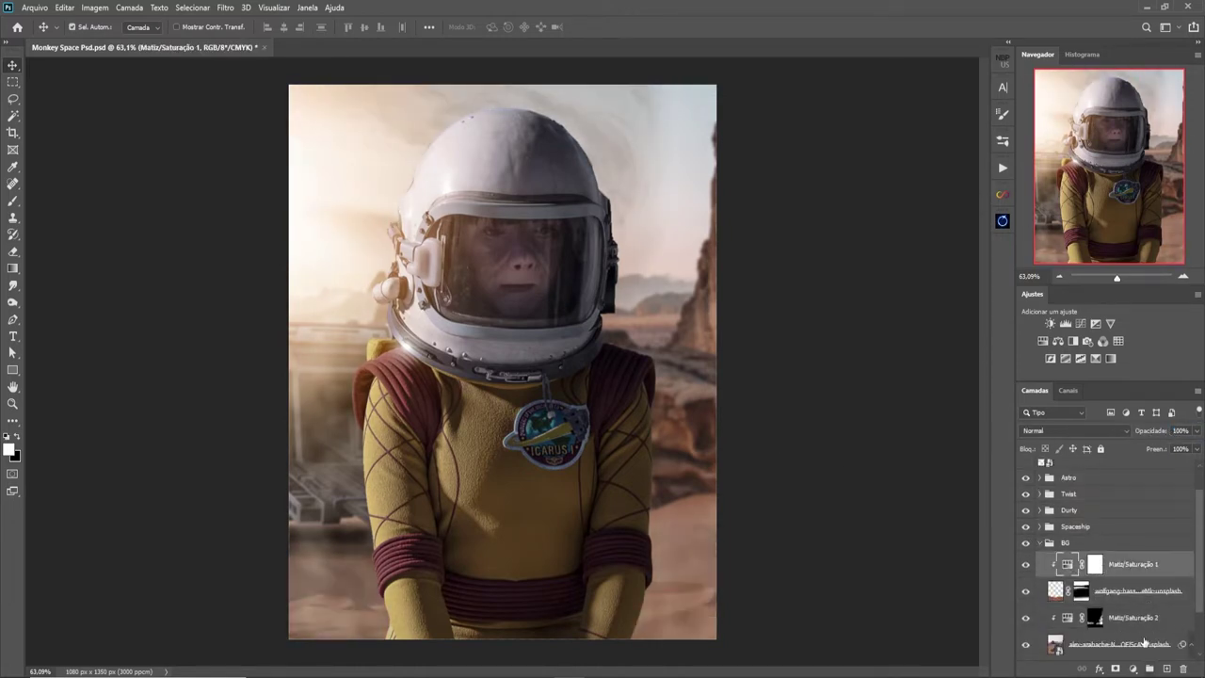
# Step: Add a Curves adjustment to the background with its mask inverted to black
pyautogui.click(1132, 669)
pyautogui.click(1050, 524)
pyautogui.hotkey('ctrl', 'i')
pyautogui.press('b')
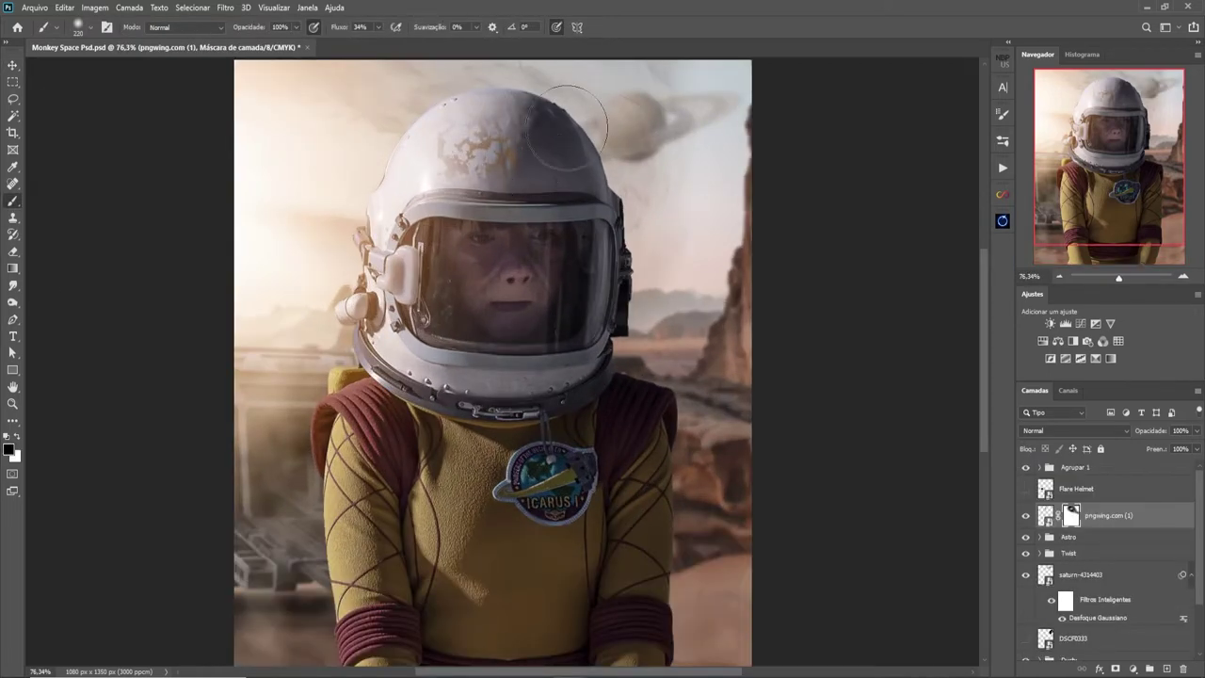
# Step: Desaturate the helmet grime texture with a clipped Hue/Saturation at saturation -80
pyautogui.rightClick(558, 224)
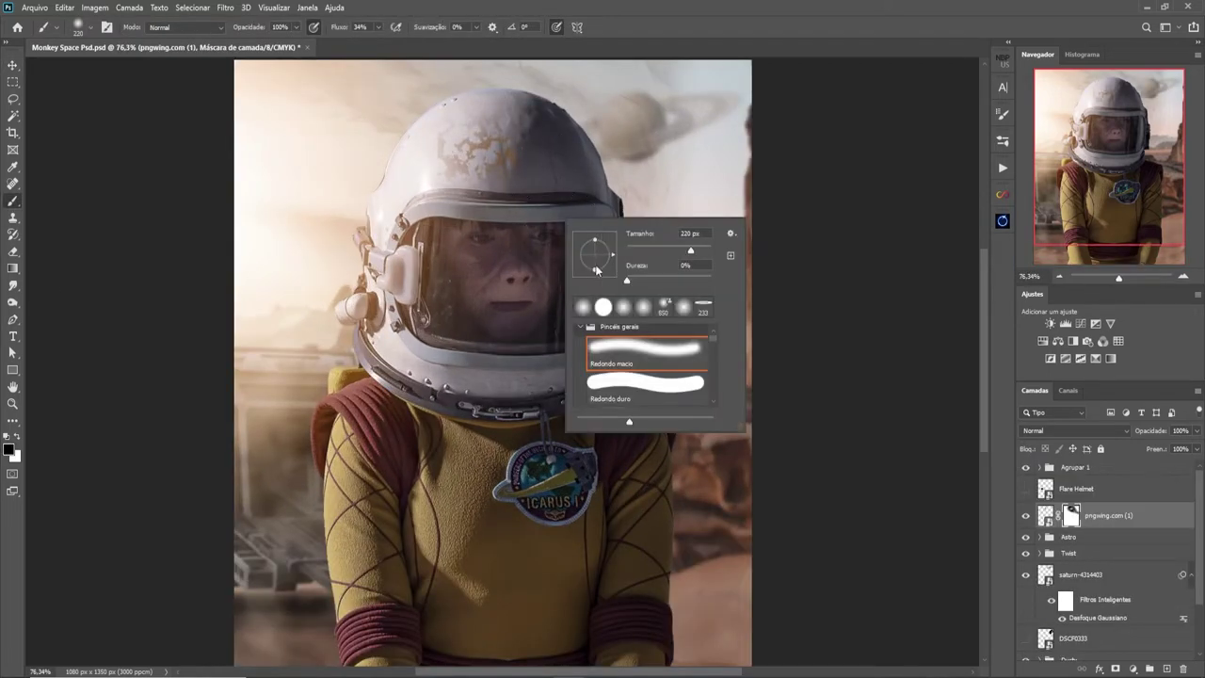
pyautogui.press('Escape')
pyautogui.press('[')
pyautogui.press('[')
pyautogui.press('[')
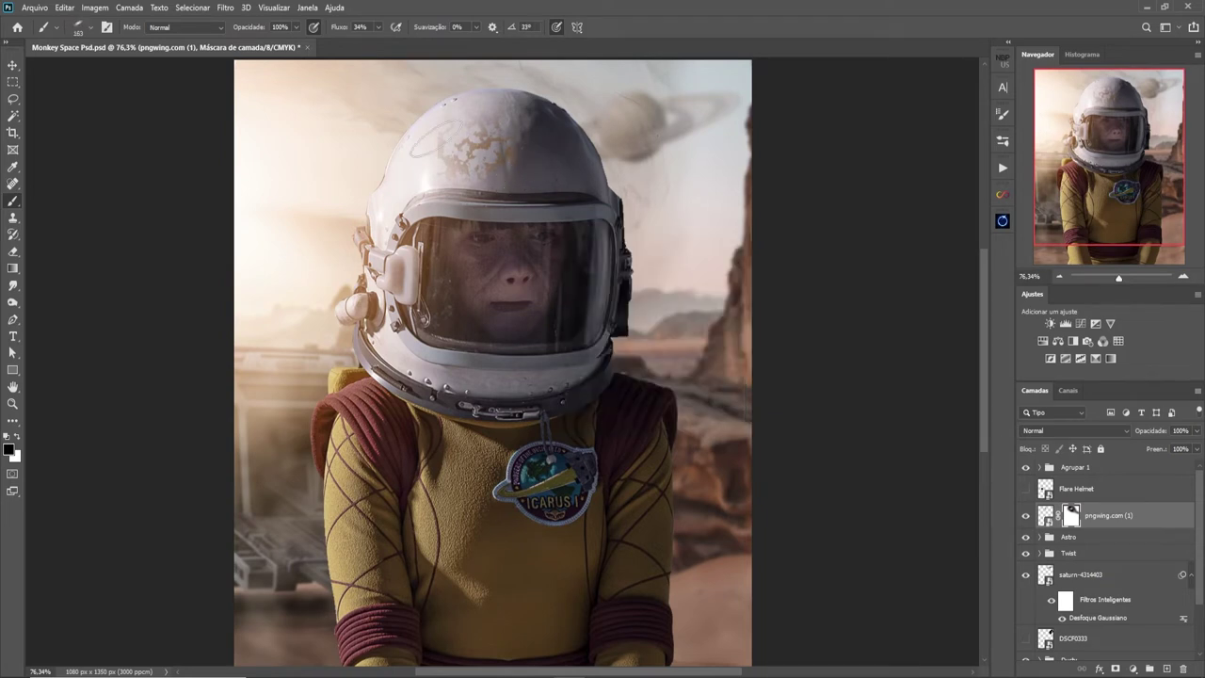
pyautogui.scroll(-3, 547, 150)
pyautogui.click(1133, 669)
pyautogui.click(1059, 538)
pyautogui.moveTo(873, 326); pyautogui.dragTo(855, 330)
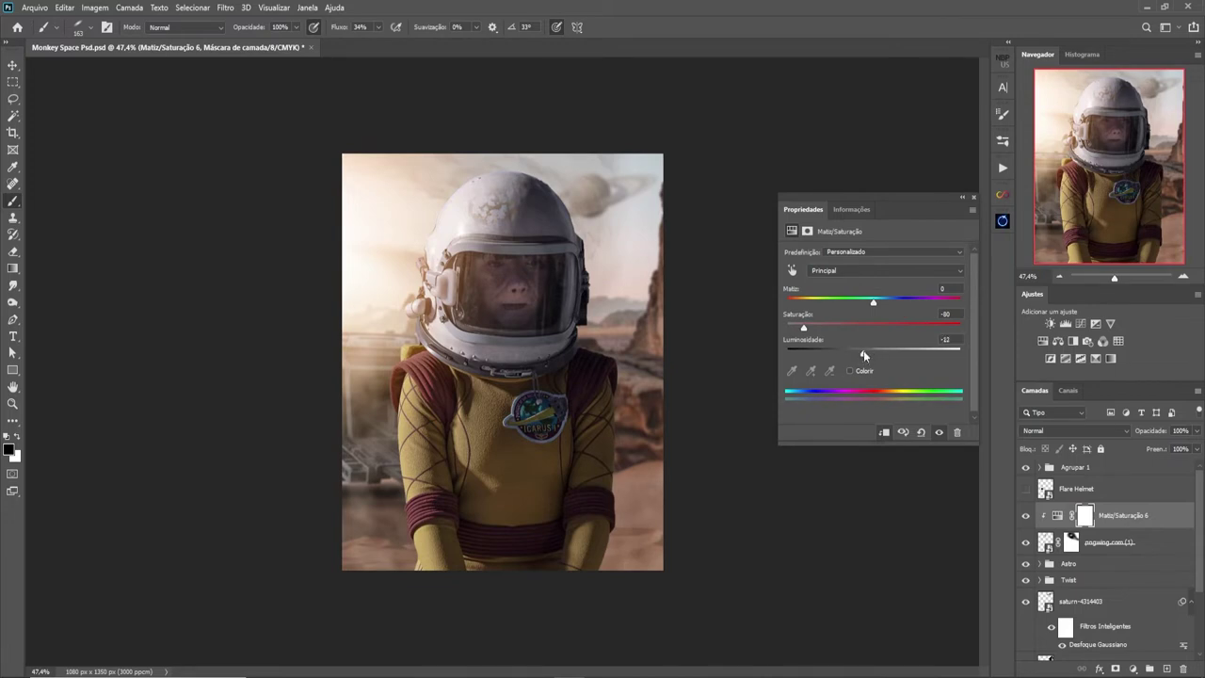
pyautogui.click(974, 200)
# Step: Duplicate the grime and its adjustment, moving, rotating and flipping the copy onto the helmet
pyautogui.hotkey('ctrl', 'j')
pyautogui.hotkey('ctrl', 't')
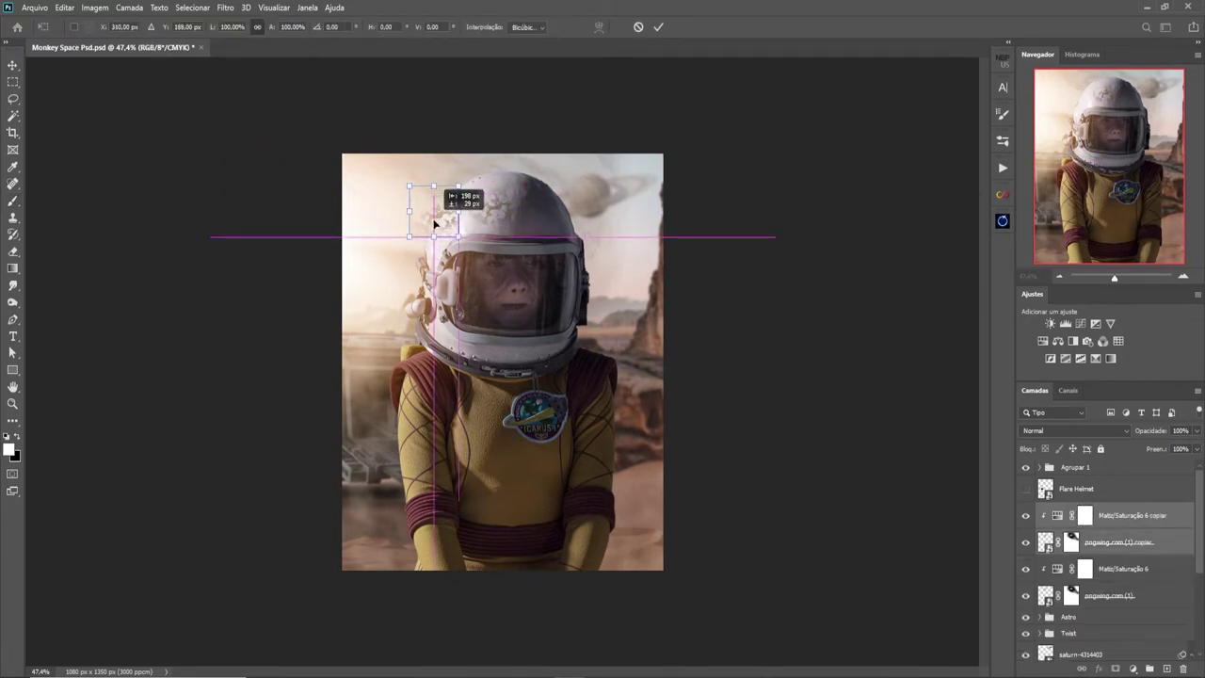
pyautogui.scroll(1, 429, 219)
pyautogui.moveTo(428, 218); pyautogui.dragTo(422, 193)
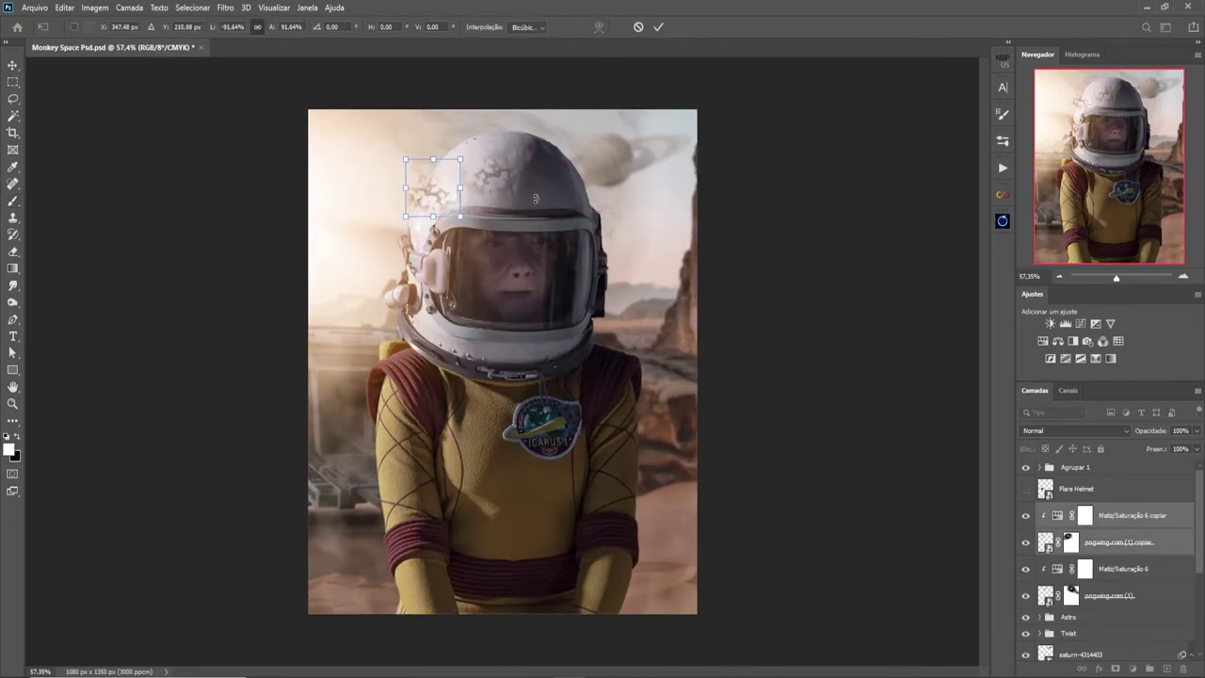
pyautogui.moveTo(471, 235); pyautogui.dragTo(584, 200)
pyautogui.press('Return')
pyautogui.press('b')
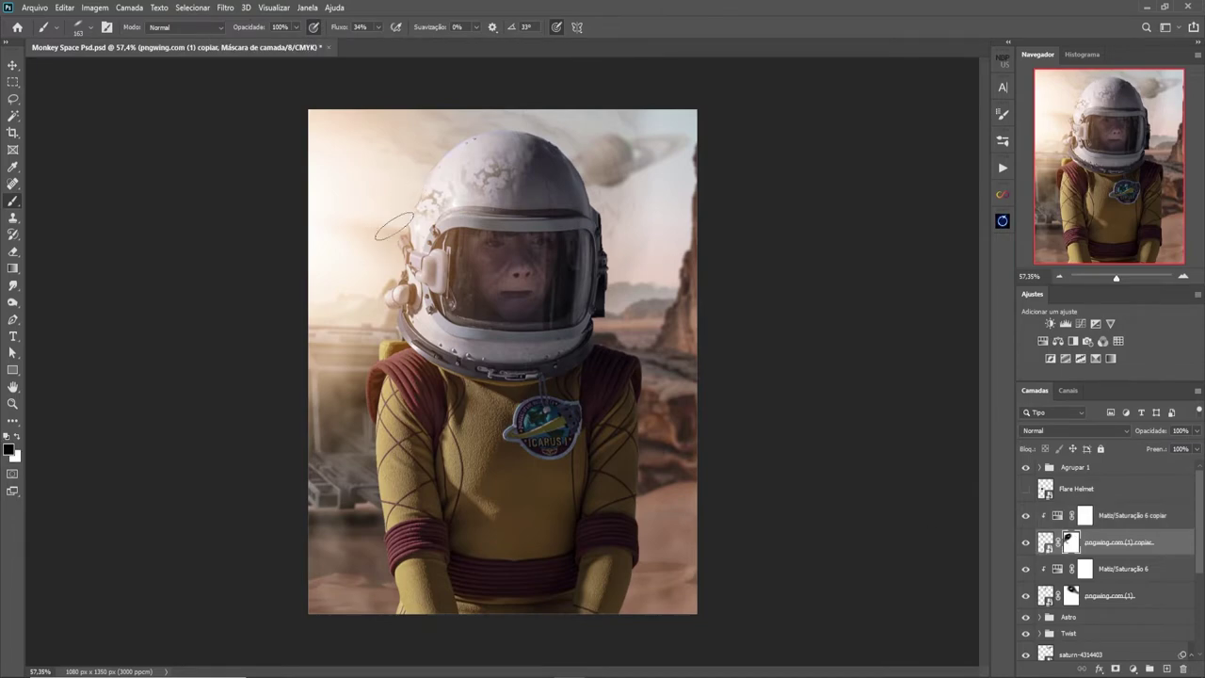
# Step: Make a second grime copy, shrunk and shifted right across the helmet top
pyautogui.scroll(-1, 395, 226)
pyautogui.click(1120, 595)
pyautogui.keyDown('shift'); pyautogui.click(1121, 569); pyautogui.keyUp('shift')
pyautogui.hotkey('ctrl', 'j')
pyautogui.hotkey('ctrl', 't')
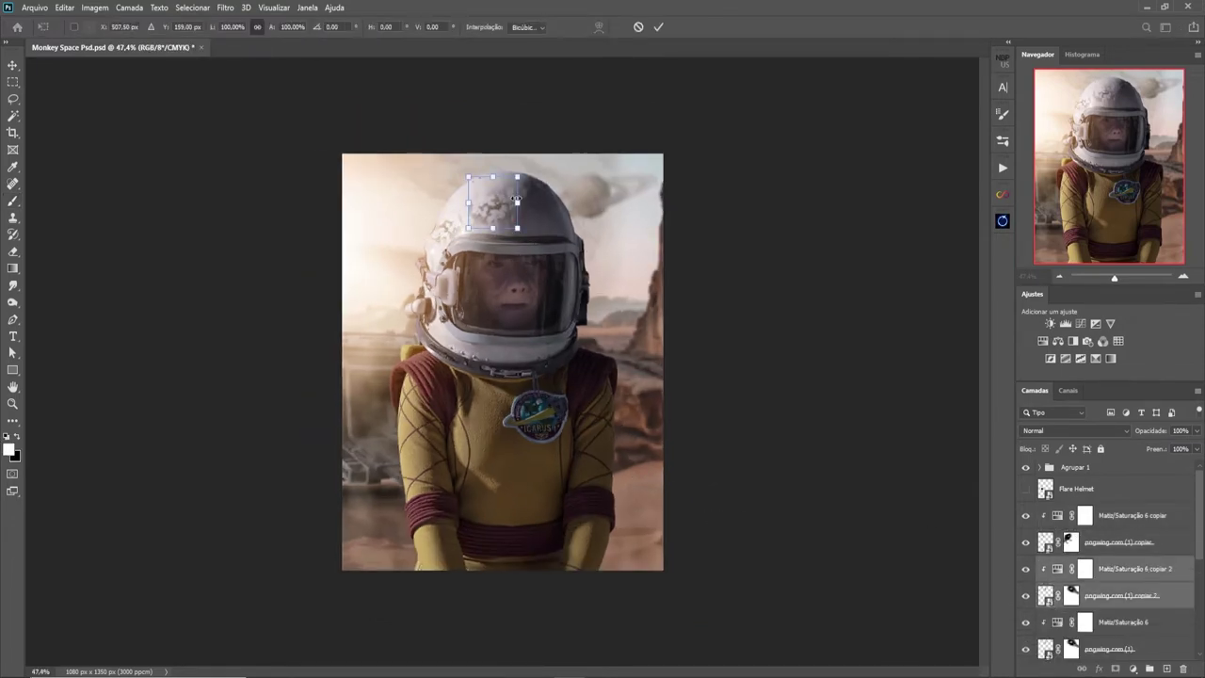
pyautogui.moveTo(516, 199)
pyautogui.mouseDown()
pyautogui.moveTo(583, 201)
pyautogui.moveTo(593, 174)
pyautogui.mouseUp()
pyautogui.scroll(5, 584, 201)
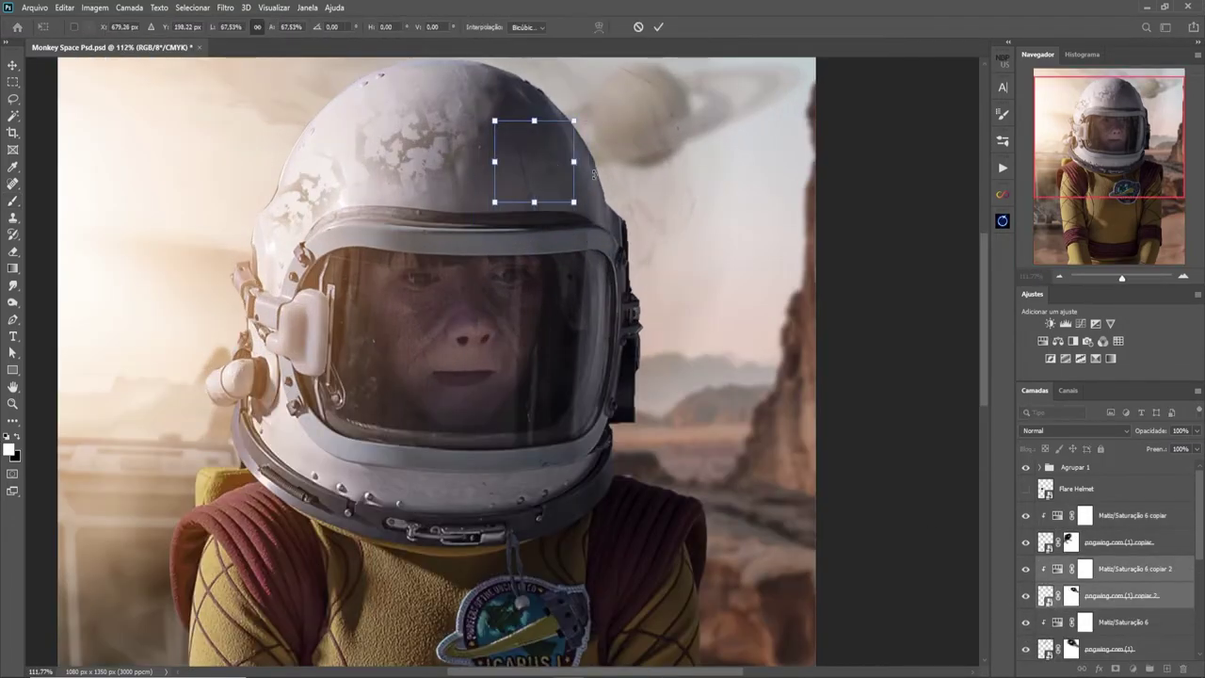
pyautogui.press('Return')
# Step: Set the brush size for masking and reopen the second copy's Hue/Saturation settings
pyautogui.press('b')
pyautogui.rightClick(594, 125)
pyautogui.press('Escape')
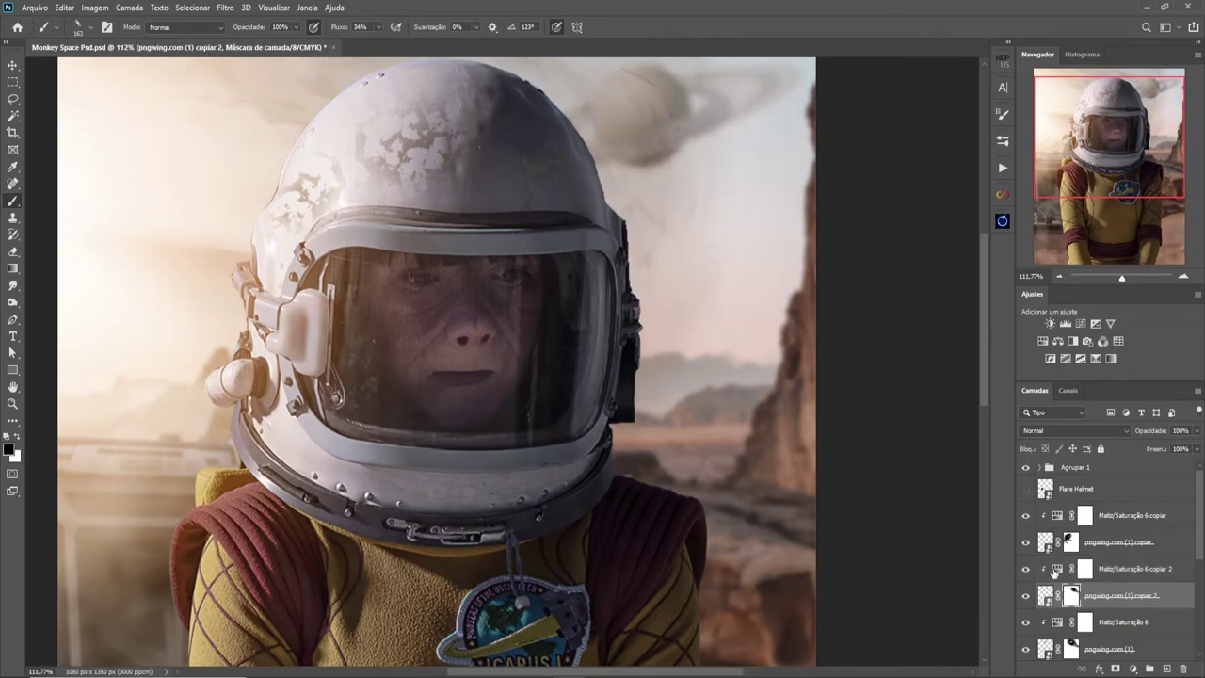
pyautogui.doubleClick(1057, 569)
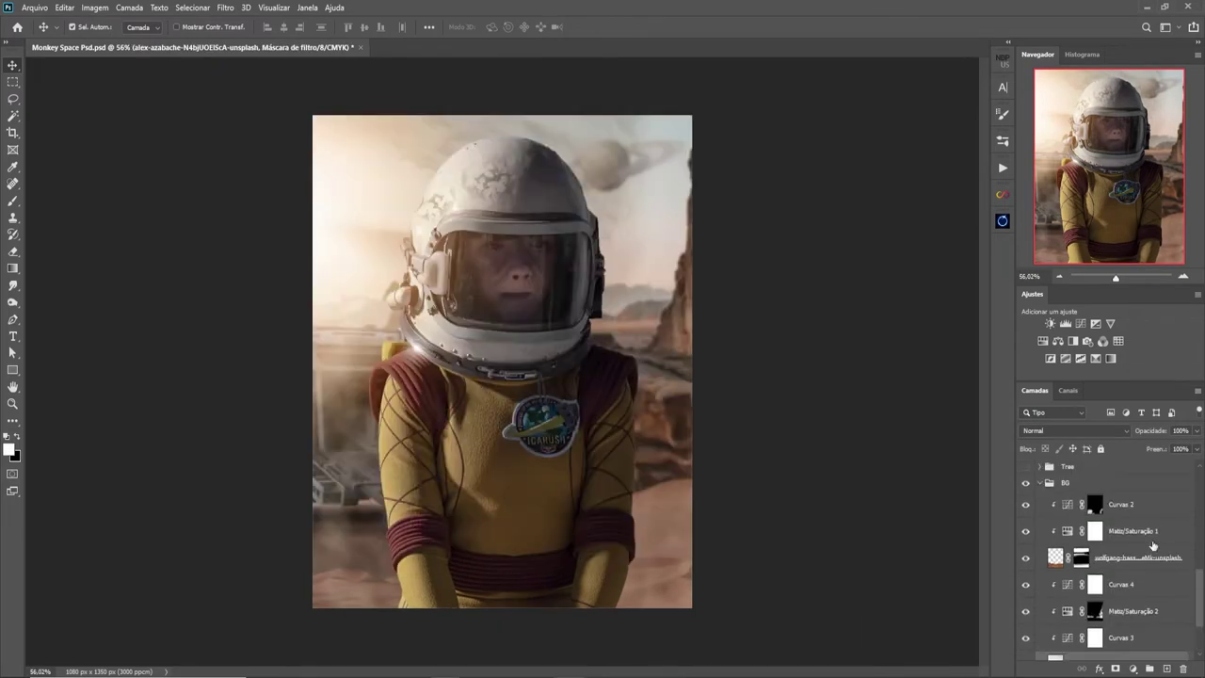
# Step: Hide the Flare Helmet layer, then group it with Curvas 5
pyautogui.scroll(3, 1083, 595)
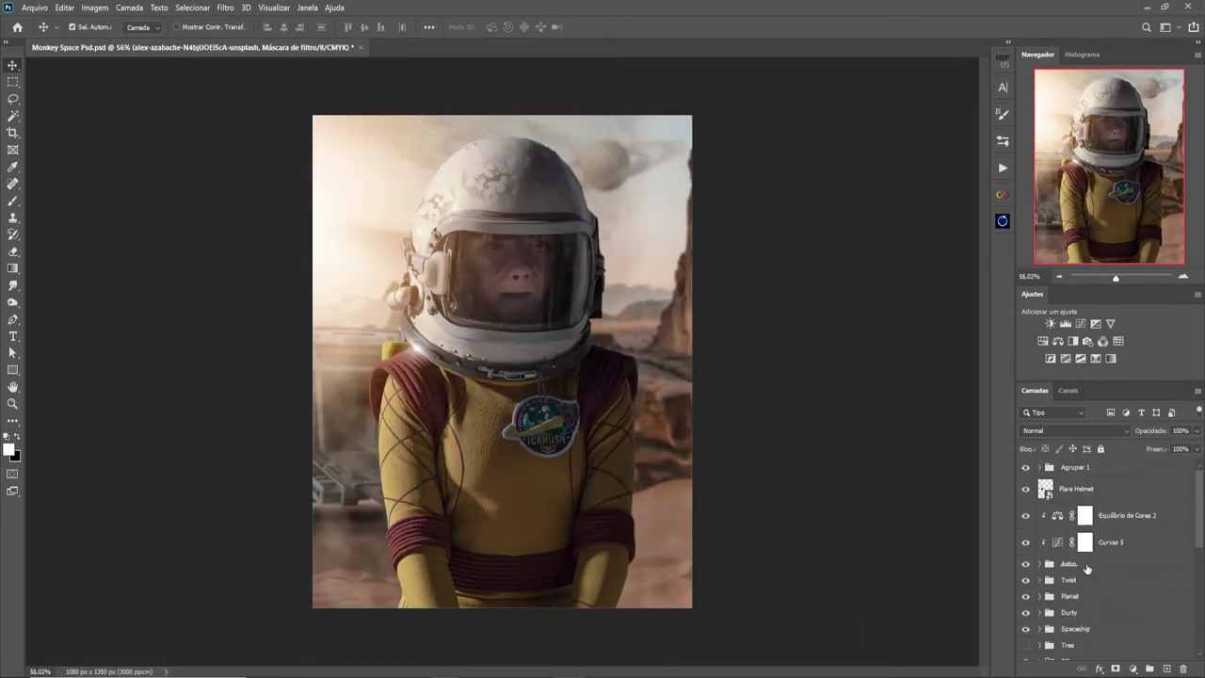
pyautogui.click(1025, 489)
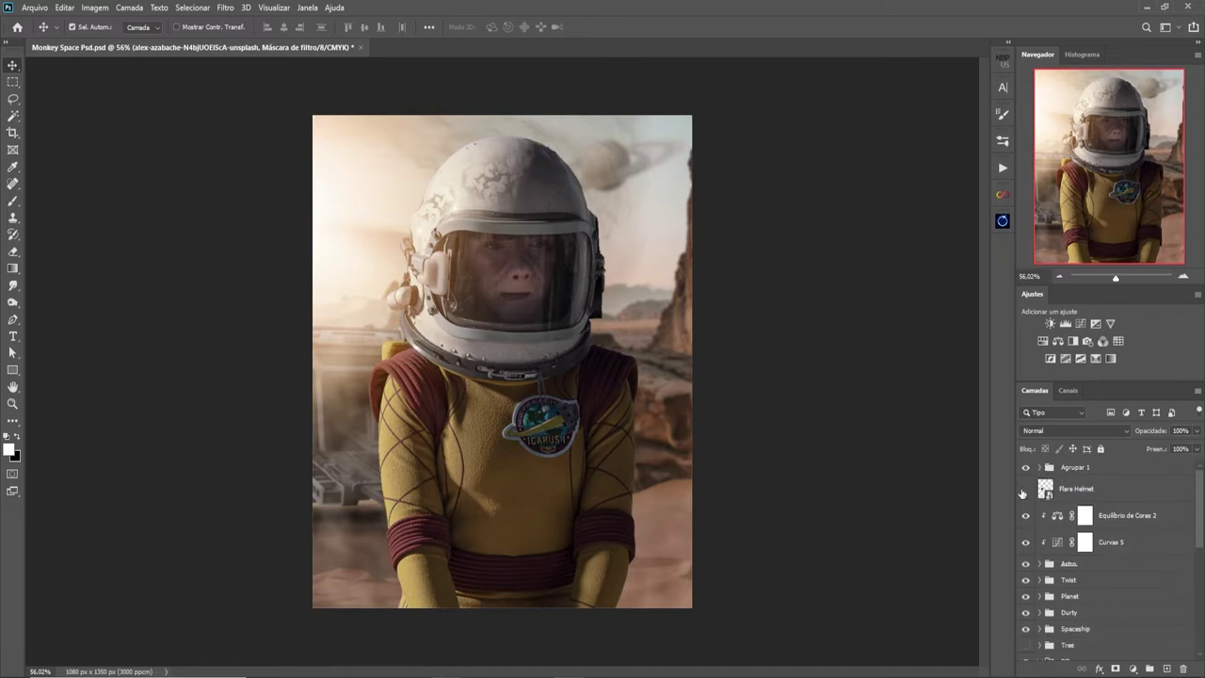
pyautogui.click(1118, 490)
pyautogui.keyDown('ctrl'); pyautogui.click(1141, 543); pyautogui.keyUp('ctrl')
pyautogui.hotkey('ctrl', 'g')
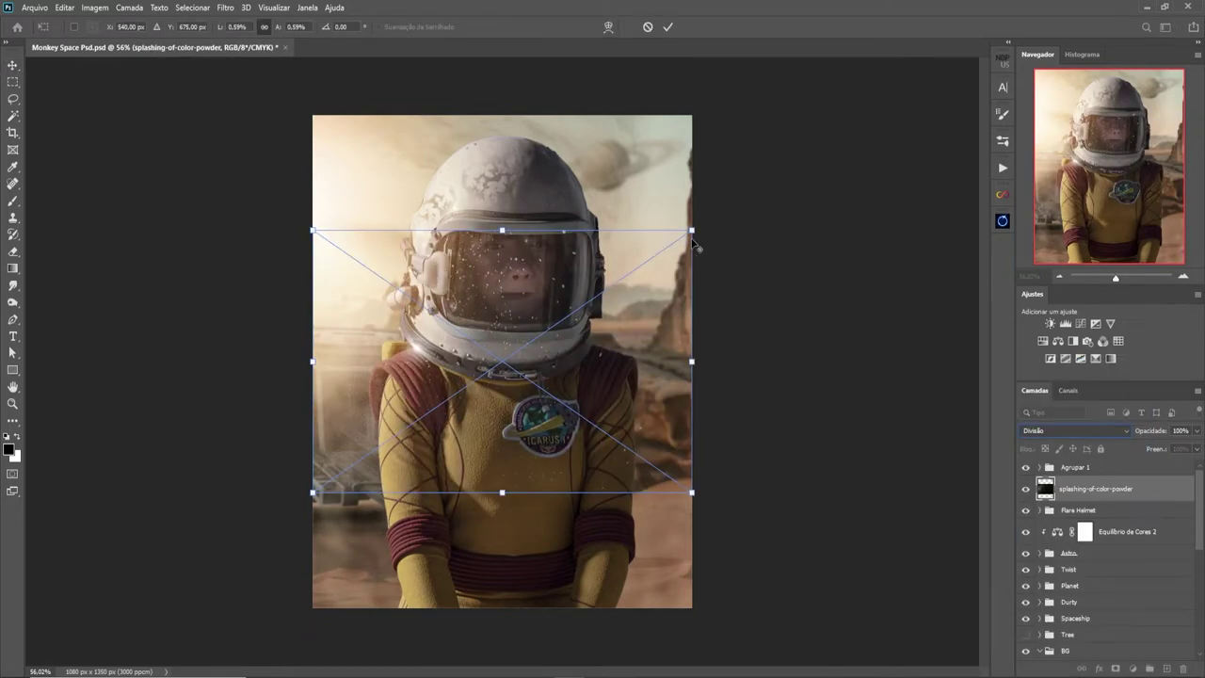
# Step: Shrink the colour-powder overlay, move it over the helmet and commit the placement
pyautogui.moveTo(694, 499); pyautogui.dragTo(557, 404)
pyautogui.moveTo(485, 345); pyautogui.dragTo(525, 329)
pyautogui.scroll(3, 526, 328)
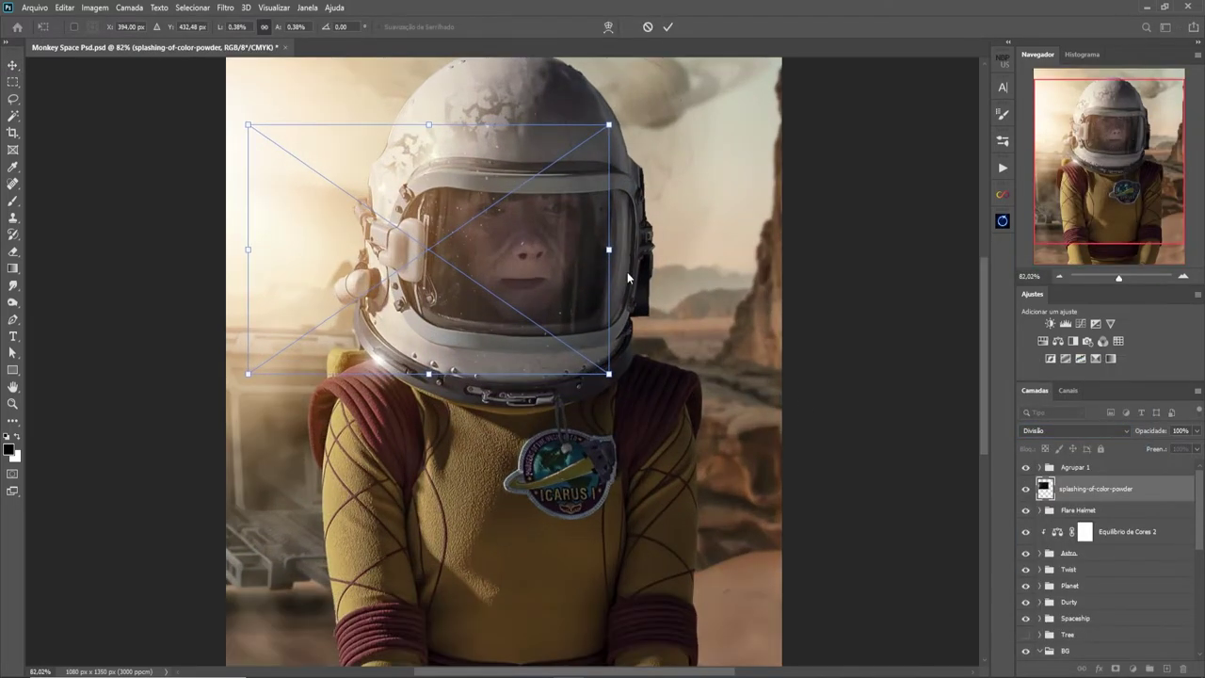
pyautogui.press('Return')
# Step: Set up a black brush and adjust its size and softness for mask painting
pyautogui.press('b')
pyautogui.press('x')
pyautogui.rightClick(433, 466)
pyautogui.press('Escape')
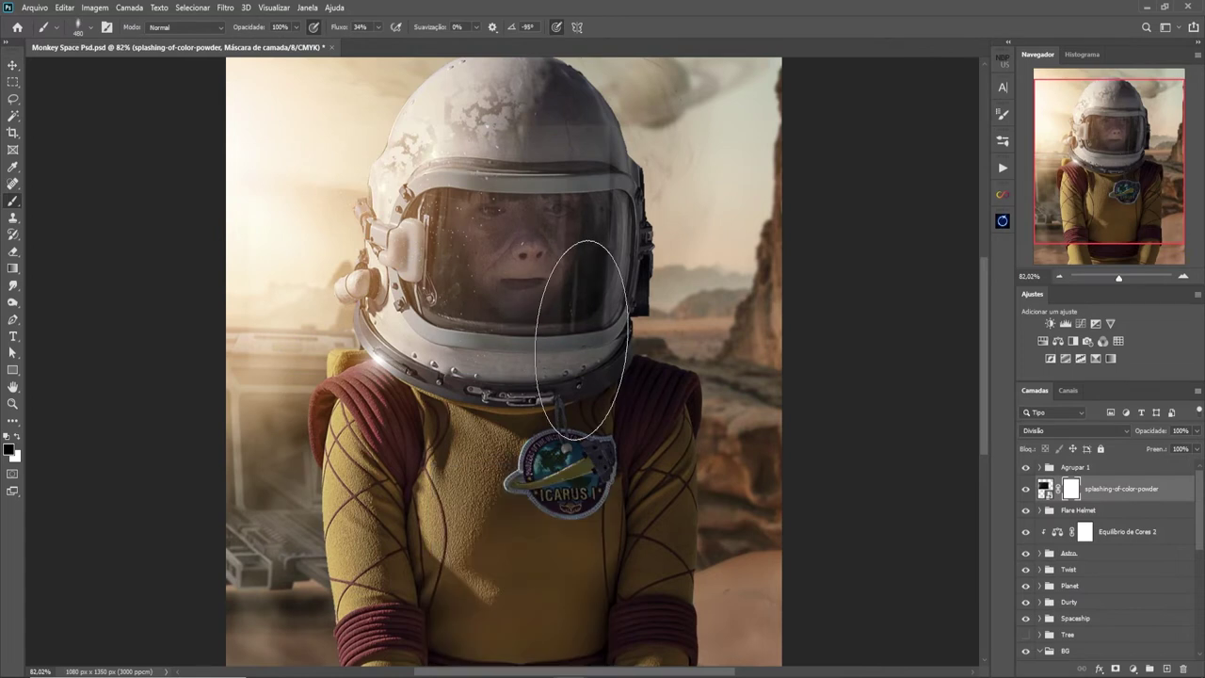
# Step: Add a Hue/Saturation adjustment that darkens and recolours the powder overlay
pyautogui.click(1133, 668)
pyautogui.click(1125, 538)
pyautogui.moveTo(874, 351); pyautogui.dragTo(822, 356)
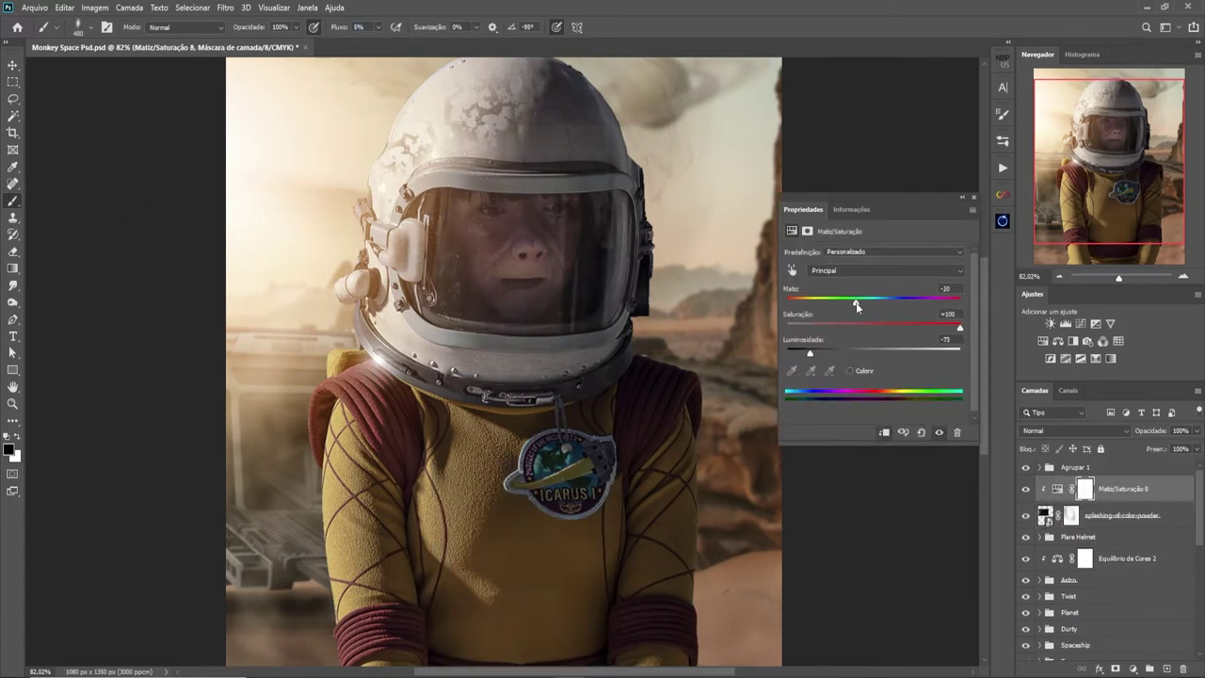
# Step: Shrink the brush and paint the powder layer's mask away from the face
pyautogui.rightClick(611, 152)
pyautogui.press('Escape')
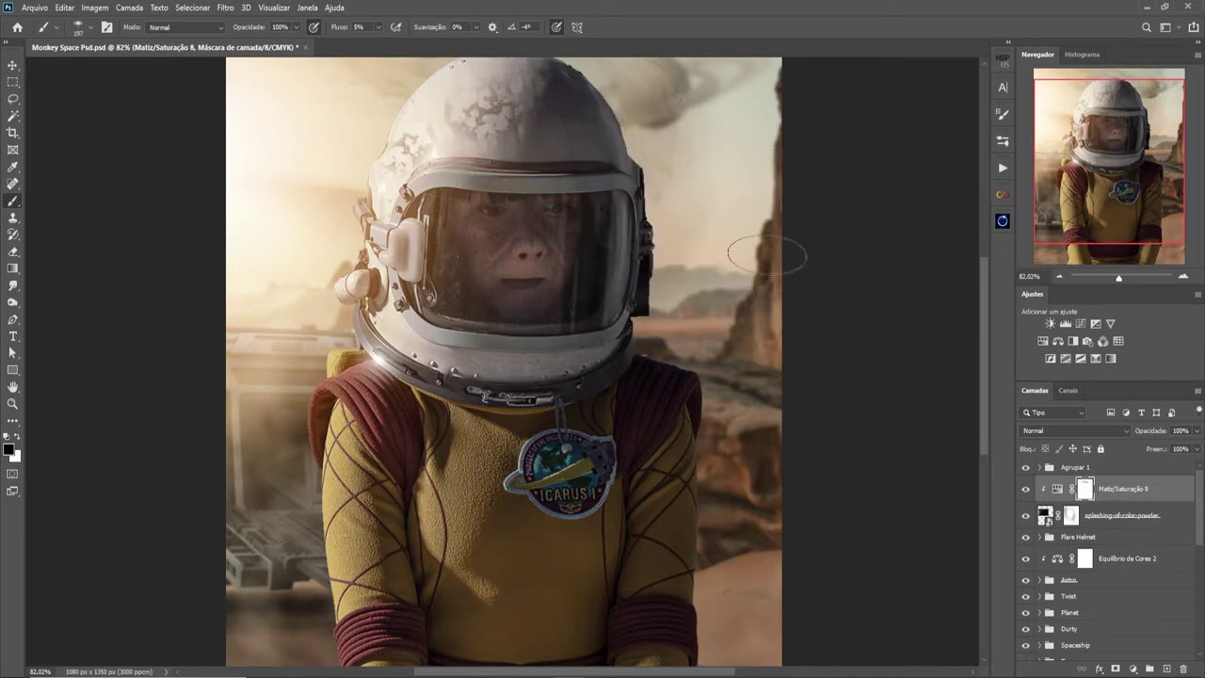
pyautogui.hotkey('alt', '[')
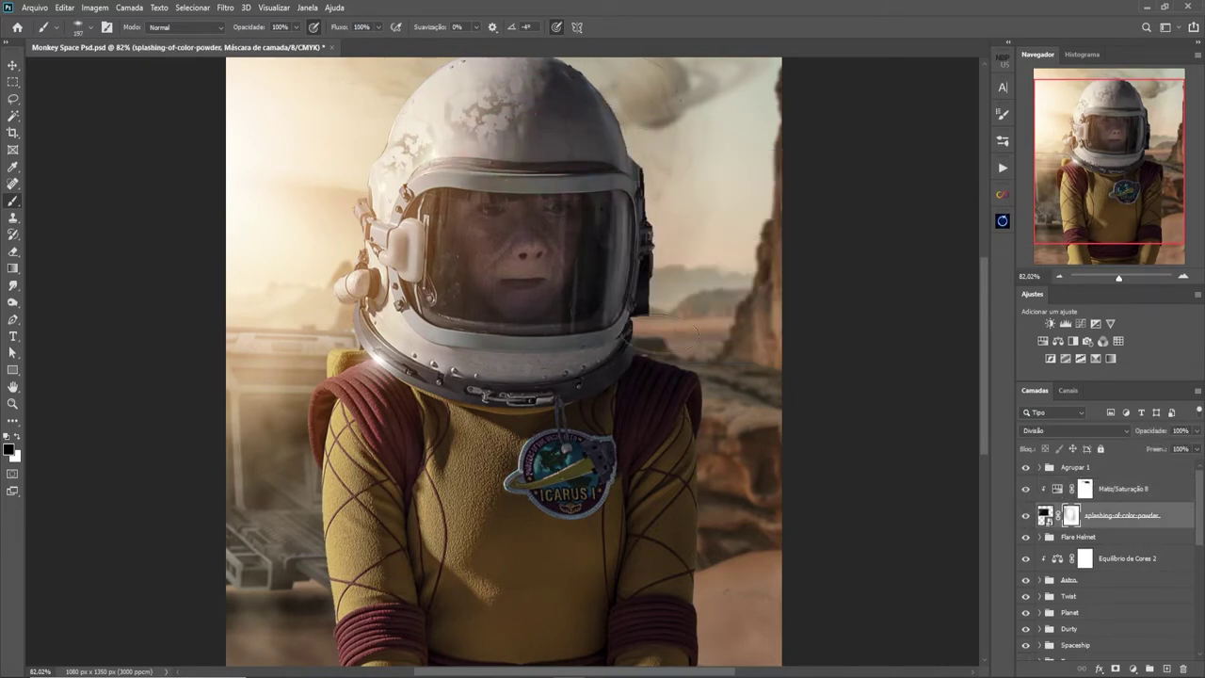
pyautogui.write('45')
pyautogui.moveTo(489, 273); pyautogui.dragTo(527, 231)
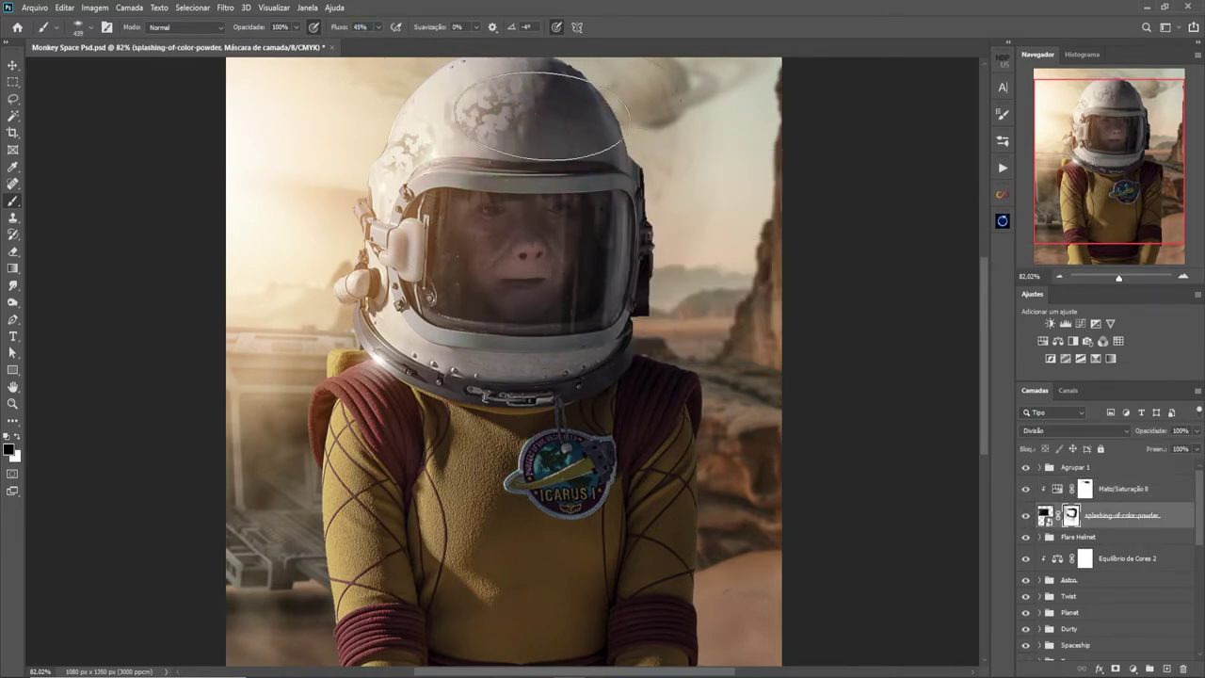
pyautogui.scroll(-1, 743, 474)
pyautogui.scroll(1, 743, 473)
# Step: Duplicate the powder with its adjustment, reposition the copy and merge them
pyautogui.hotkey('ctrl', 'j')
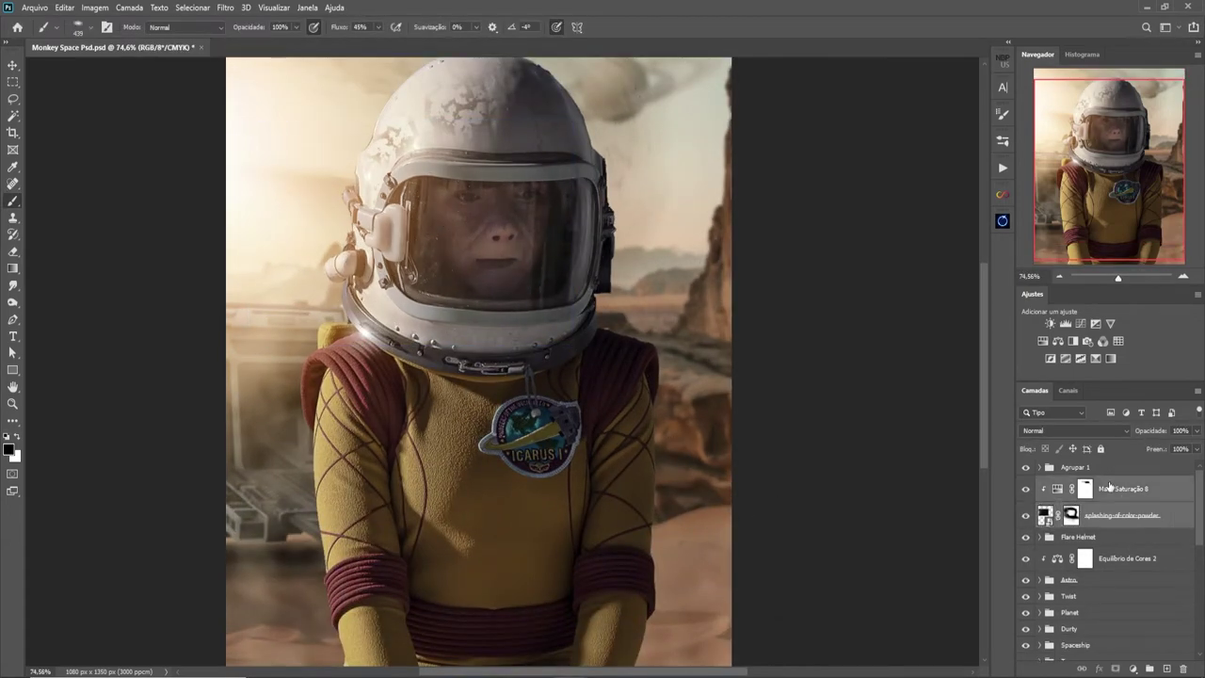
pyautogui.hotkey('ctrl', 't')
pyautogui.moveTo(794, 328); pyautogui.dragTo(539, 442)
pyautogui.hotkey('ctrl', 'e')
# Step: Set the powder layer to Divide, shrink it and place it over the left shoulder
pyautogui.click(1074, 430)
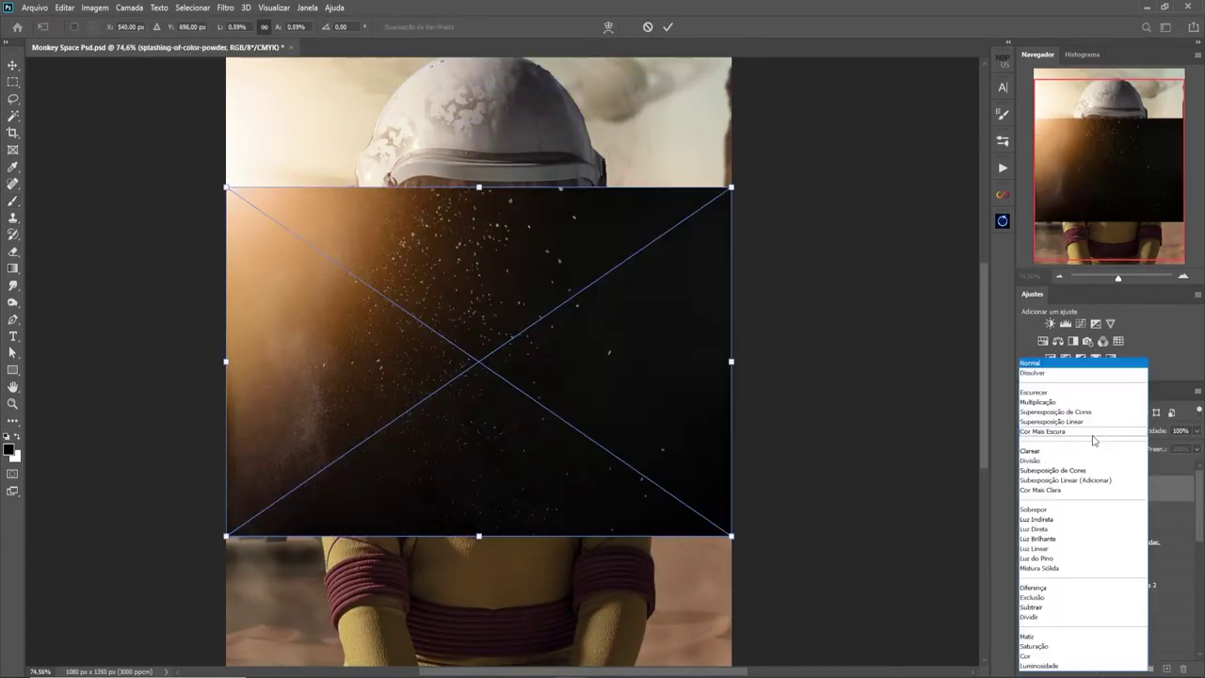
pyautogui.click(1070, 433)
pyautogui.click(1064, 619)
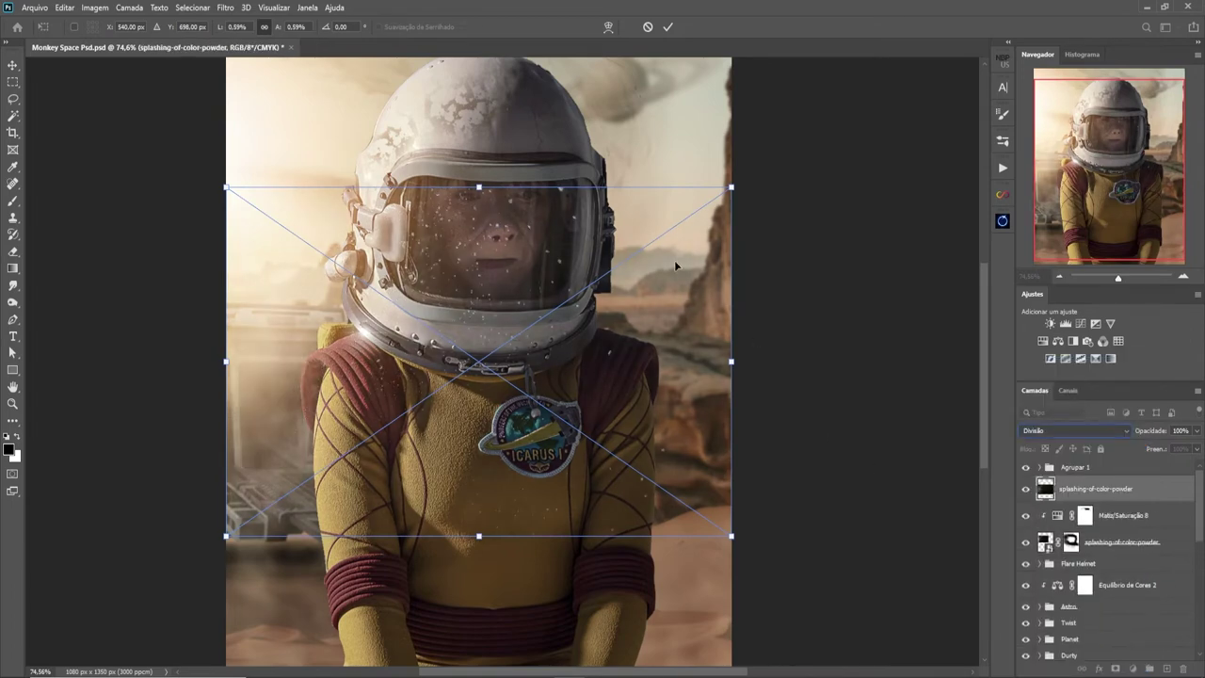
pyautogui.moveTo(732, 187)
pyautogui.mouseDown()
pyautogui.moveTo(613, 276)
pyautogui.moveTo(644, 304)
pyautogui.moveTo(491, 514)
pyautogui.moveTo(425, 481)
pyautogui.moveTo(389, 541)
pyautogui.mouseUp()
pyautogui.scroll(-2, 491, 514)
pyautogui.moveTo(493, 484); pyautogui.dragTo(471, 498)
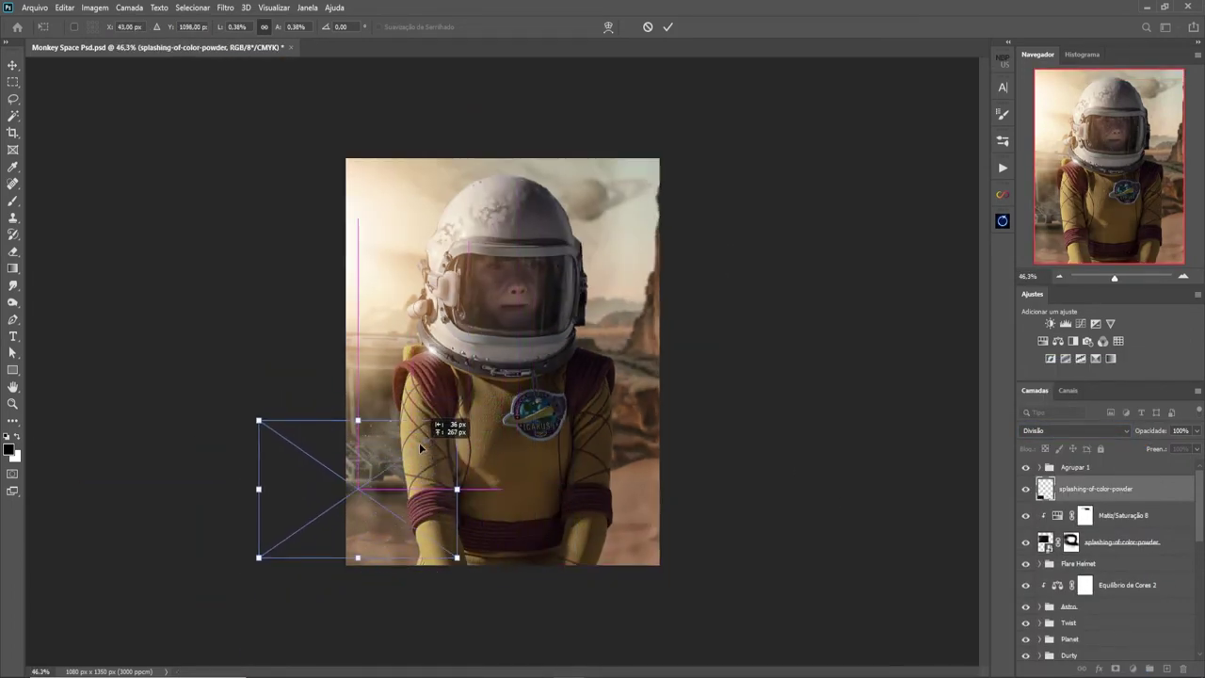
pyautogui.moveTo(434, 534); pyautogui.dragTo(427, 396)
pyautogui.press('Return')
# Step: Duplicate Hue/Saturation 8 clipped to the powder, darken and desaturate it, then delete it
pyautogui.press('b')
pyautogui.scroll(2, 426, 397)
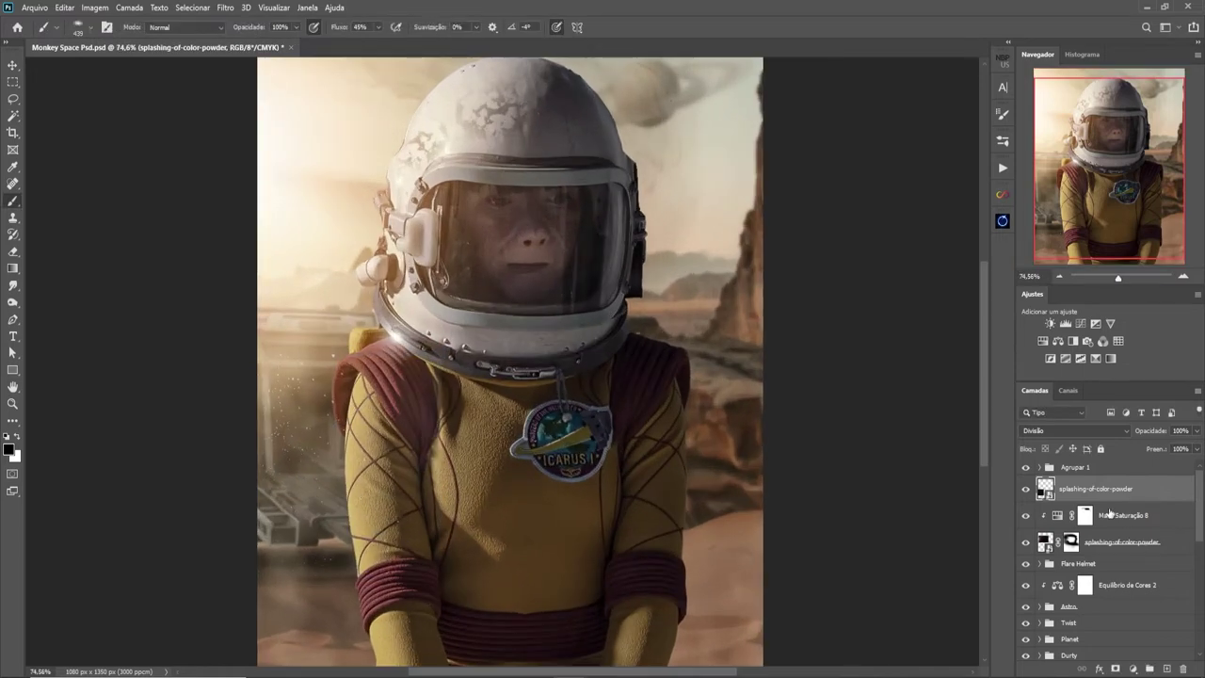
pyautogui.click(1145, 520)
pyautogui.moveTo(1145, 520); pyautogui.dragTo(1145, 493)
pyautogui.hotkey('ctrl', 'alt', 'g')
pyautogui.scroll(-2, 471, 578)
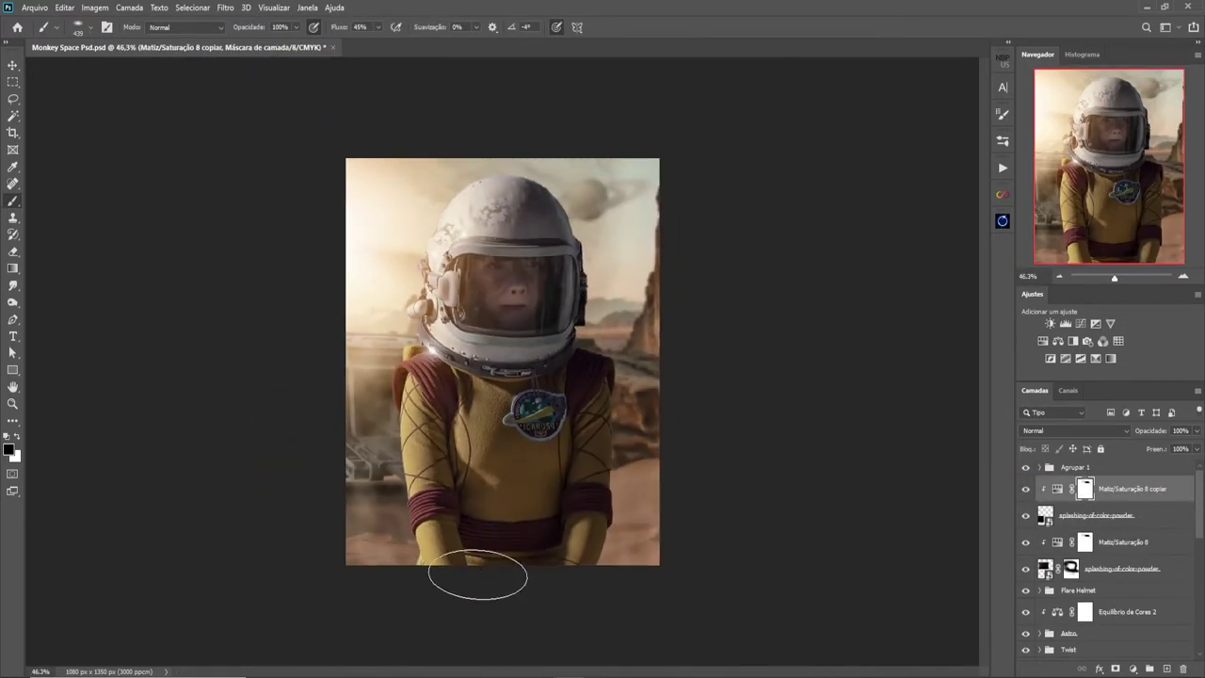
pyautogui.click(1057, 491)
pyautogui.moveTo(857, 353); pyautogui.dragTo(810, 353)
pyautogui.moveTo(960, 327); pyautogui.dragTo(957, 330)
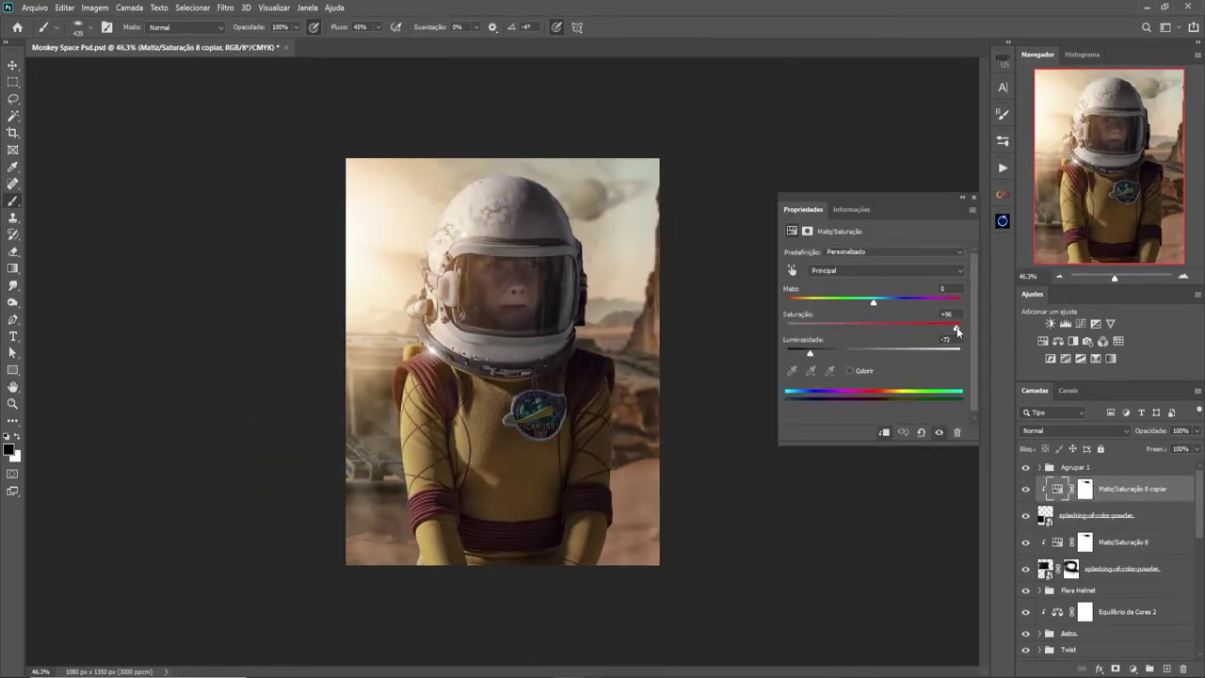
pyautogui.press('Delete')
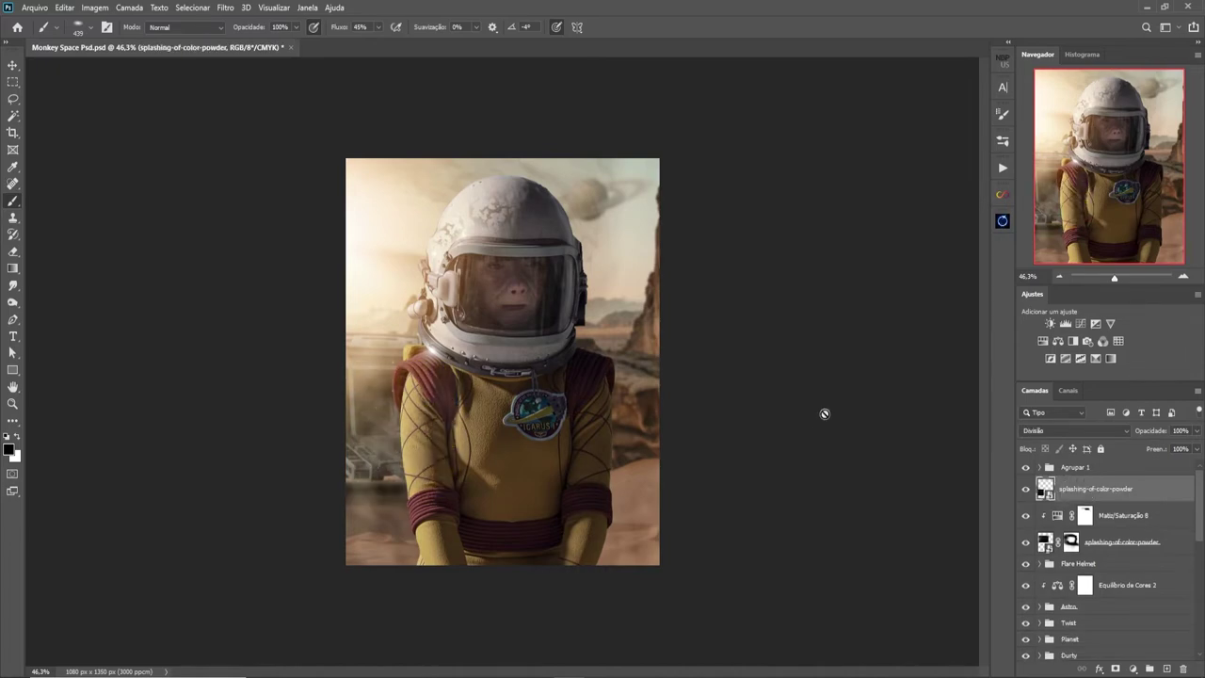
pyautogui.scroll(2, 819, 415)
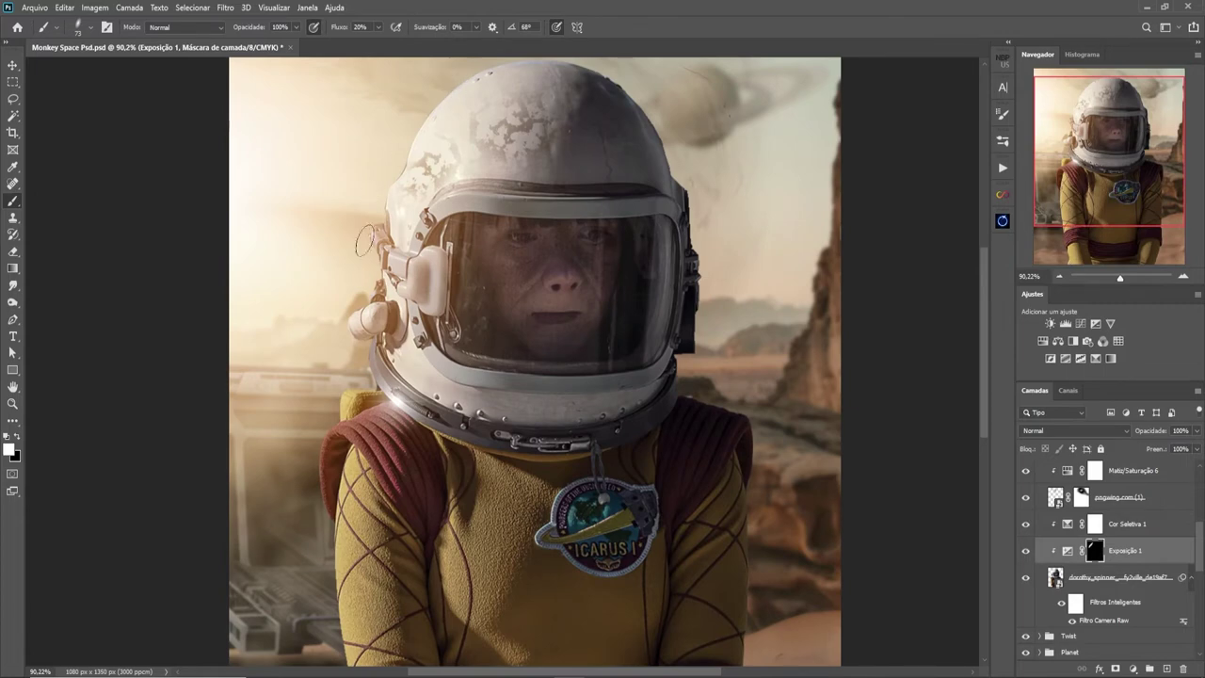
# Step: Pick a small soft round brush at 63% flow and size 13, then select the astronaut layer
pyautogui.rightClick(325, 279)
pyautogui.doubleClick(377, 429)
pyautogui.moveTo(983, 399); pyautogui.dragTo(983, 488)
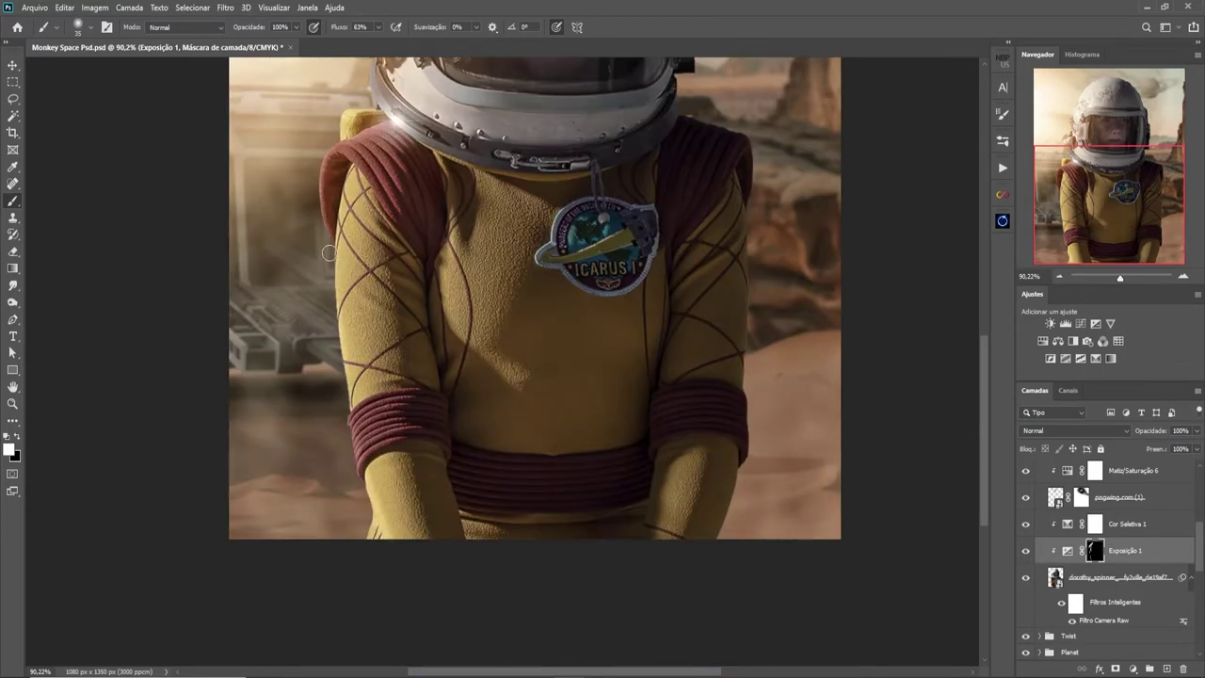
pyautogui.hotkey('shift', '6')
pyautogui.hotkey('shift', '3')
pyautogui.press('[')
pyautogui.press('[')
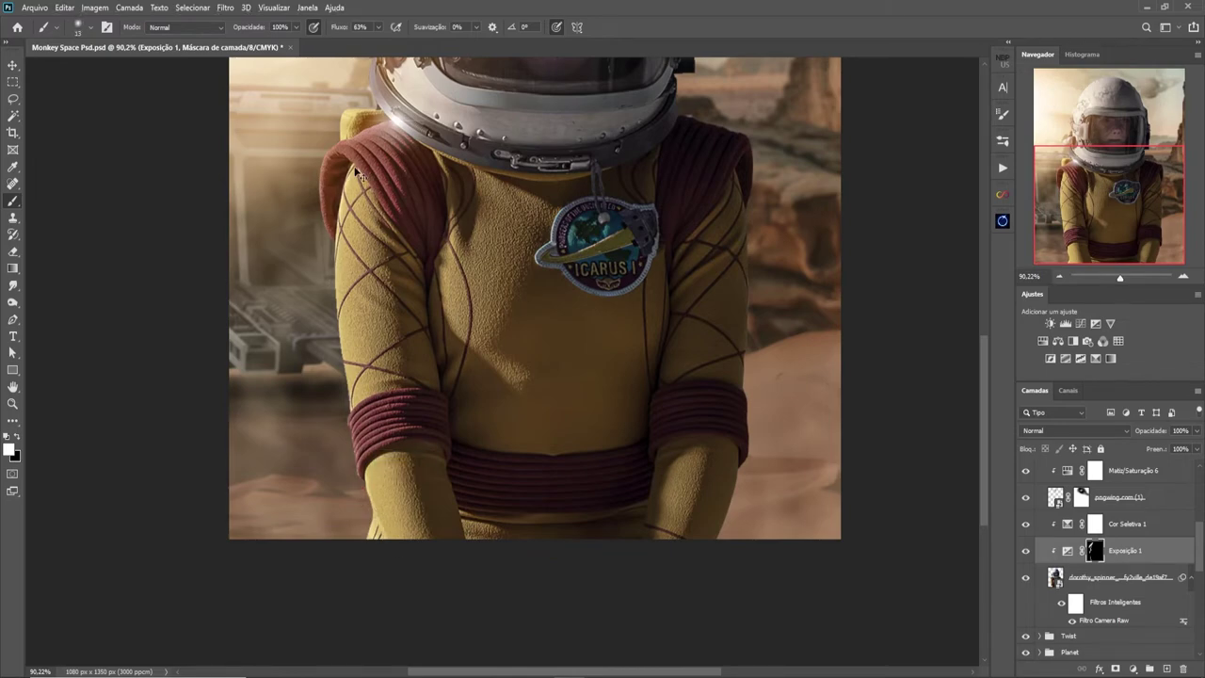
pyautogui.scroll(5, 348, 396)
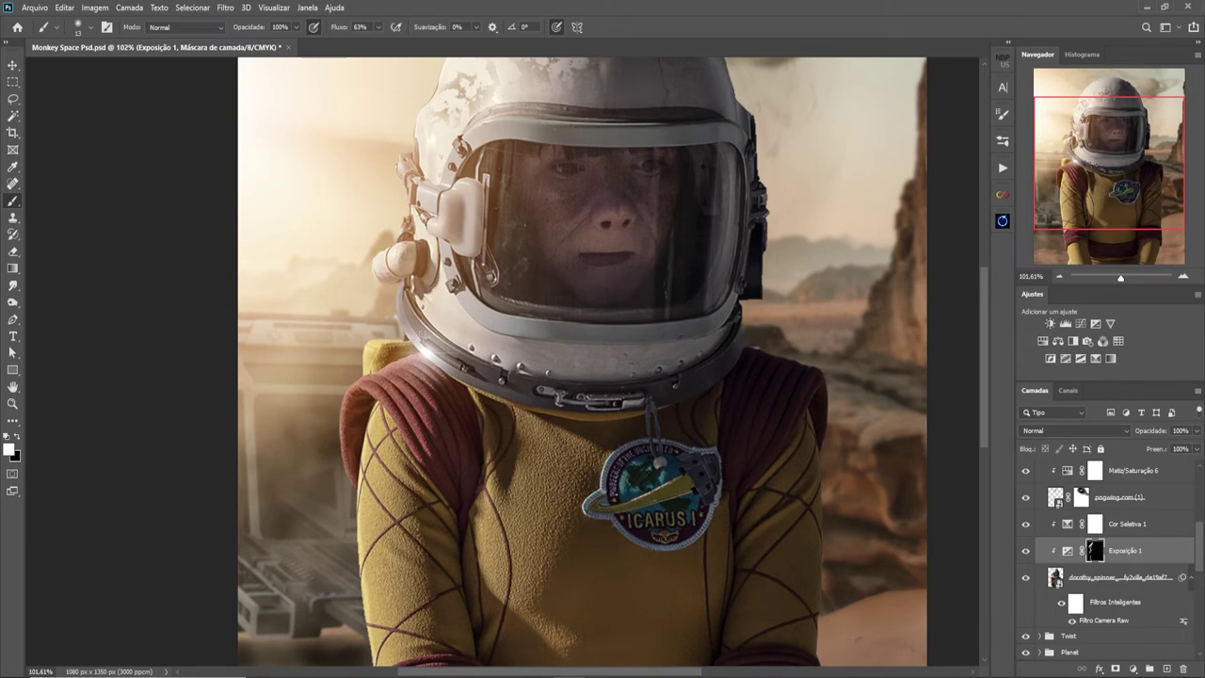
pyautogui.scroll(-2, 410, 146)
pyautogui.scroll(-1, 411, 145)
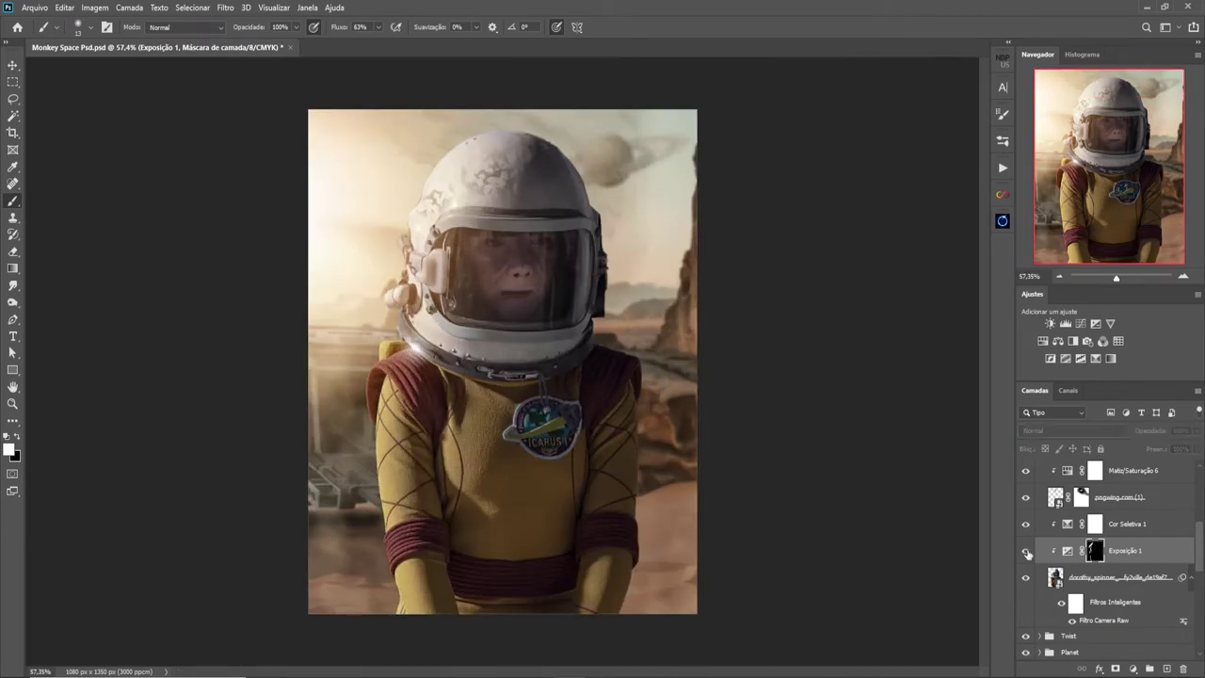
pyautogui.scroll(6, 516, 101)
pyautogui.hotkey('alt', '[')
# Step: Trace the helmet with the Pen, discard the path, and brush the Exposição 1 mask at lower flow
pyautogui.press('p')
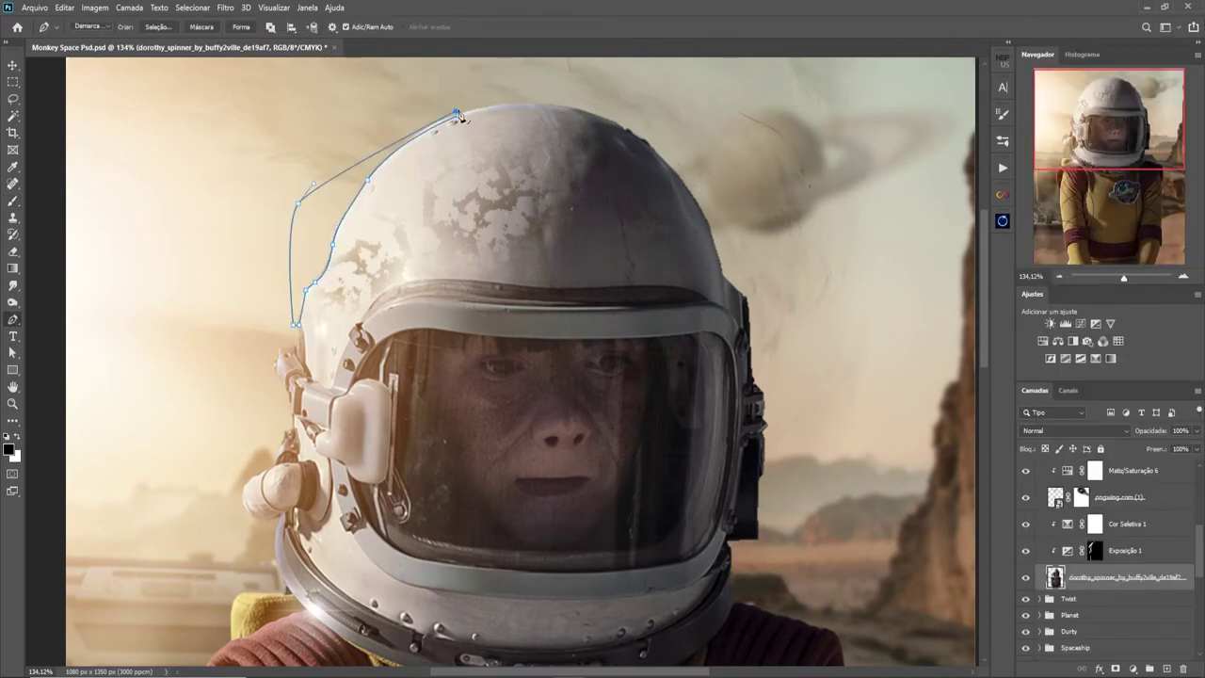
pyautogui.press('Escape')
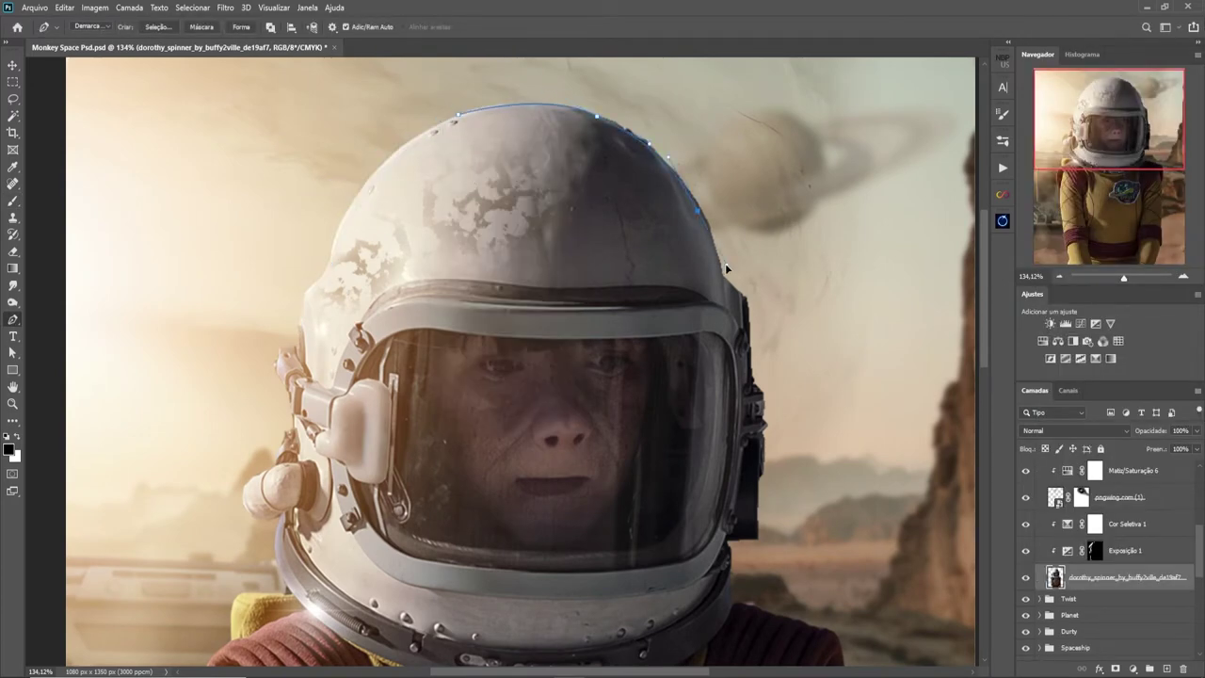
pyautogui.press('Escape')
pyautogui.scroll(-2, 533, 170)
pyautogui.hotkey('alt', ']')
pyautogui.scroll(4, 533, 169)
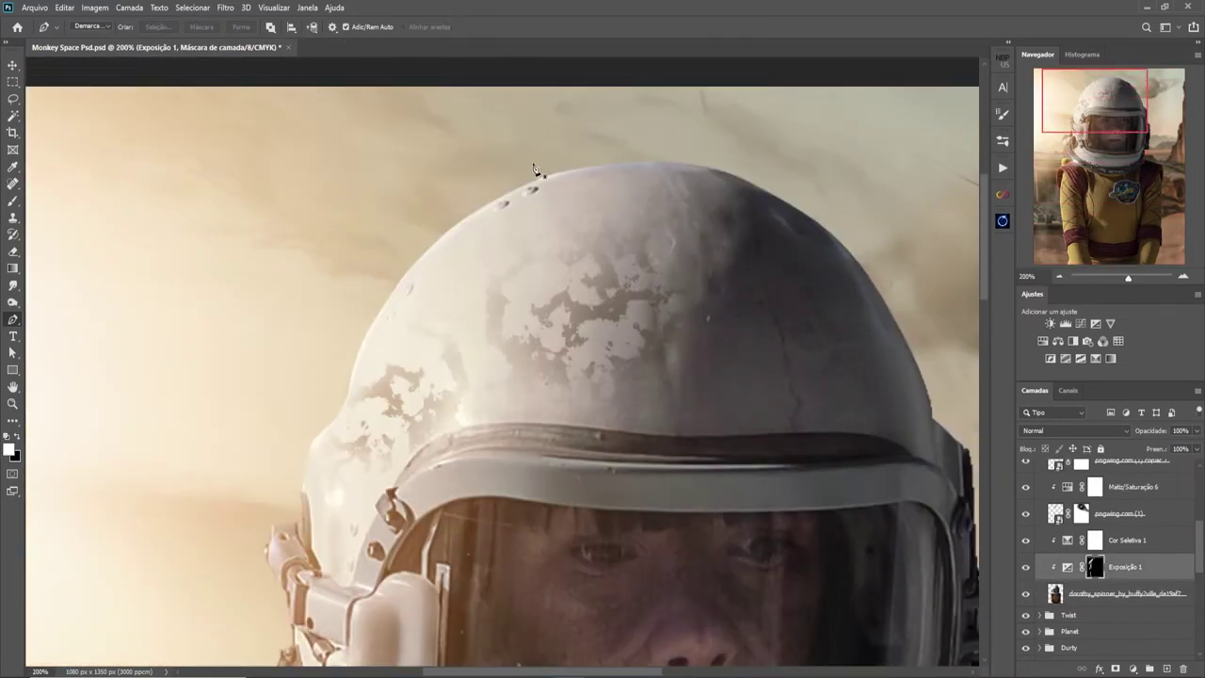
pyautogui.press('b')
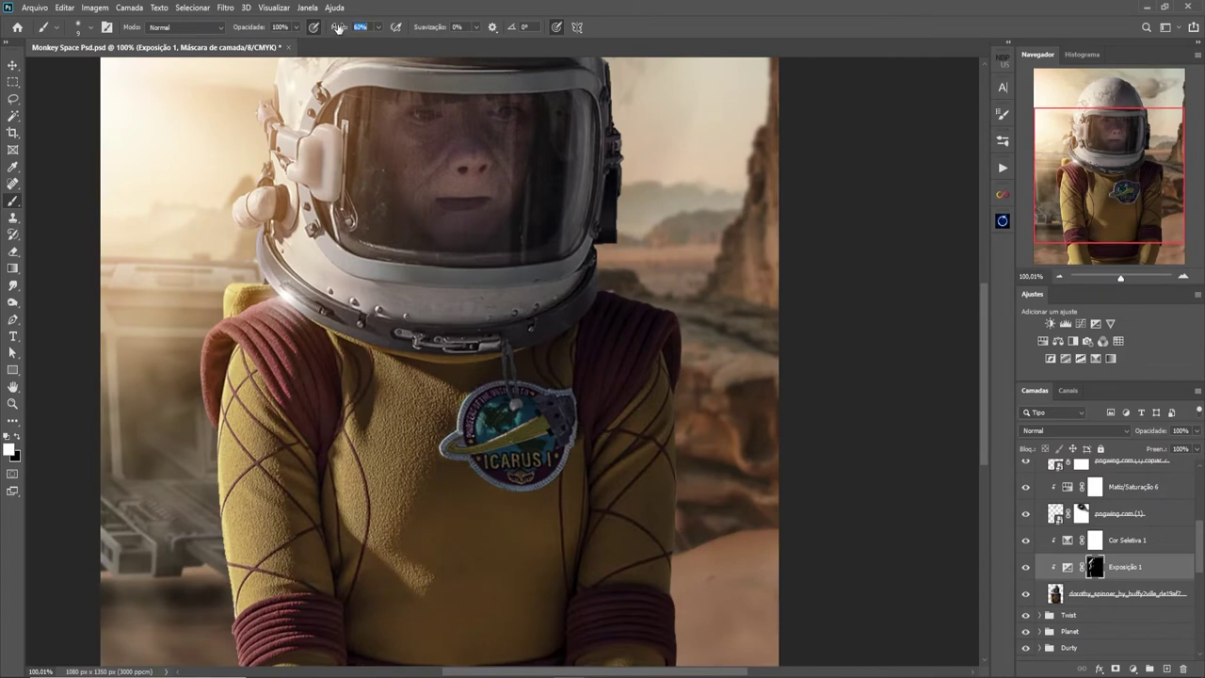
pyautogui.moveTo(338, 27); pyautogui.dragTo(312, 27)
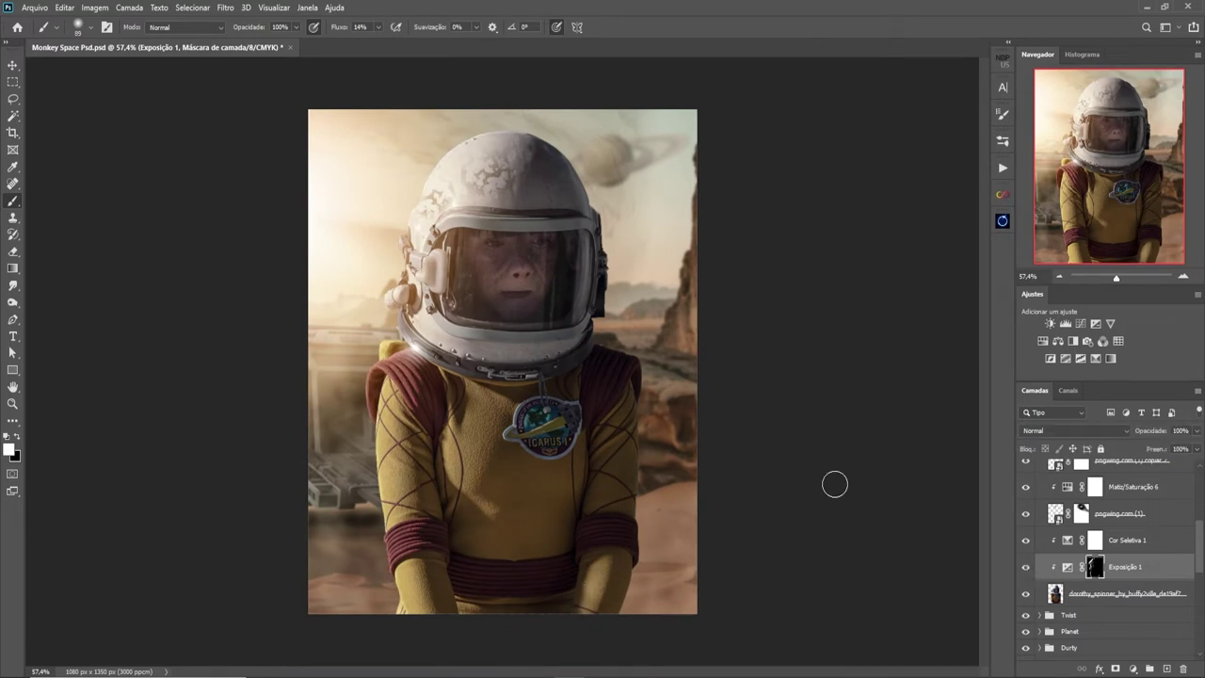
# Step: Open the dorothy layer's styles and set the drop shadow's distance, spread and size
pyautogui.doubleClick(1153, 593)
pyautogui.click(665, 303)
pyautogui.click(695, 320)
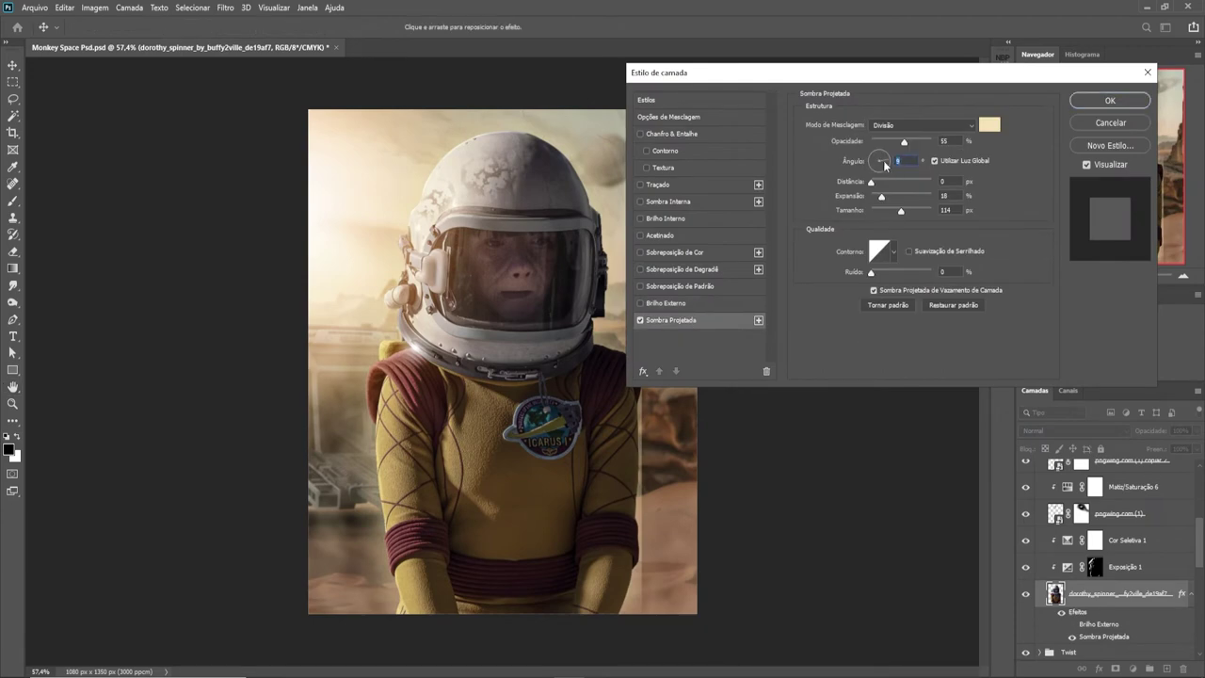
pyautogui.moveTo(890, 182); pyautogui.dragTo(881, 193)
pyautogui.moveTo(489, 358); pyautogui.dragTo(630, 360)
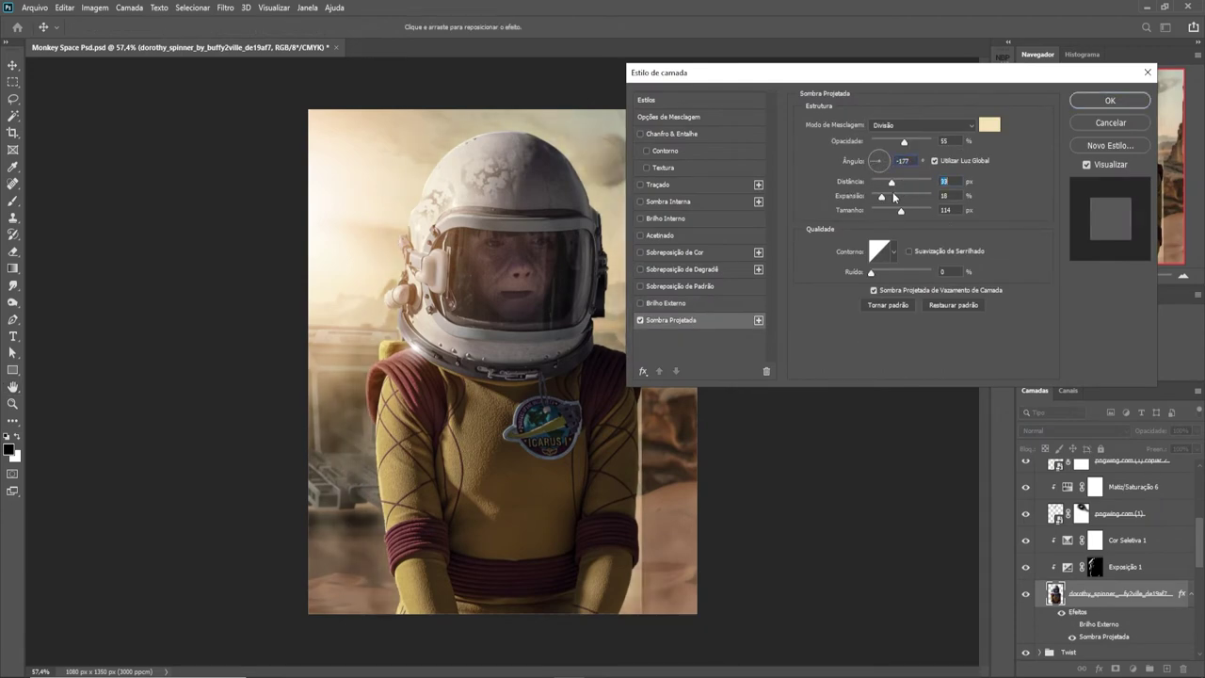
pyautogui.moveTo(848, 72); pyautogui.dragTo(920, 75)
pyautogui.moveTo(987, 185)
pyautogui.mouseDown()
pyautogui.moveTo(952, 184)
pyautogui.moveTo(965, 212)
pyautogui.mouseUp()
# Step: Give the drop shadow a pale pink colour, trying and cancelling a half-round contour
pyautogui.click(1063, 127)
pyautogui.moveTo(977, 148)
pyautogui.mouseDown()
pyautogui.moveTo(961, 158)
pyautogui.moveTo(973, 144)
pyautogui.mouseUp()
pyautogui.press('Return')
pyautogui.click(966, 253)
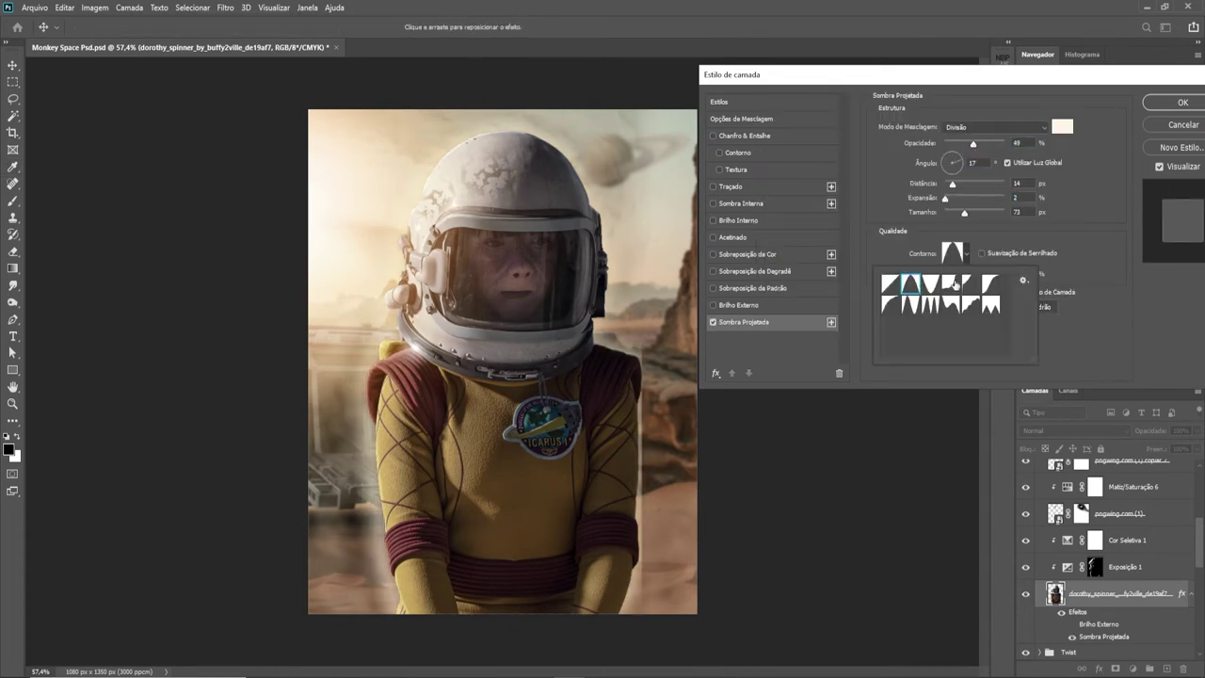
pyautogui.doubleClick(918, 306)
pyautogui.click(953, 253)
pyautogui.press('Escape')
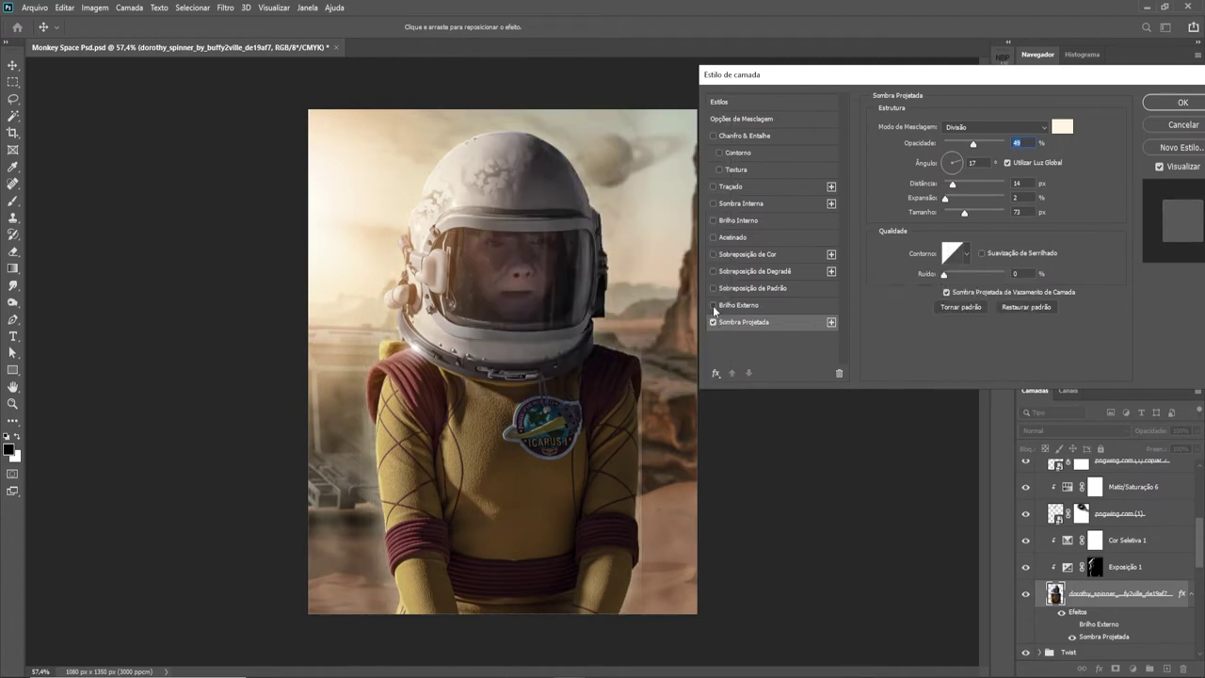
# Step: Try the outer glow, turn it off, and finish the shadow at distance 35, opacity 43, size 73
pyautogui.click(746, 323)
pyautogui.write('0')
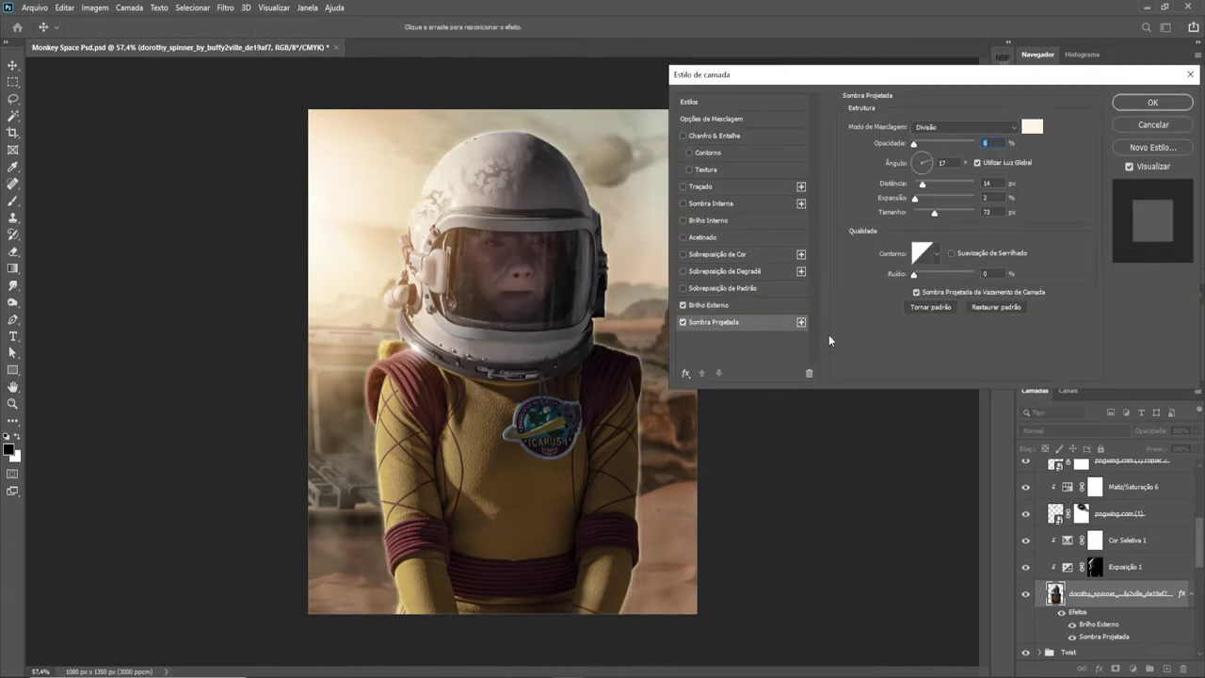
pyautogui.click(716, 305)
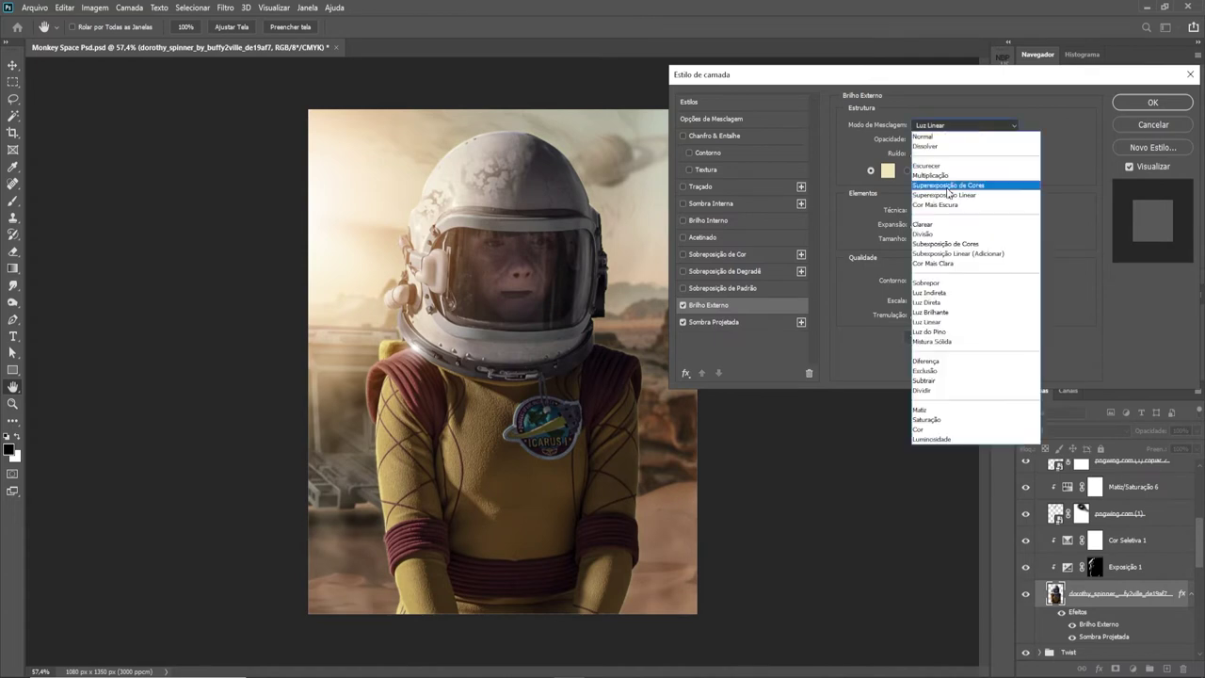
pyautogui.moveTo(913, 238); pyautogui.dragTo(939, 226)
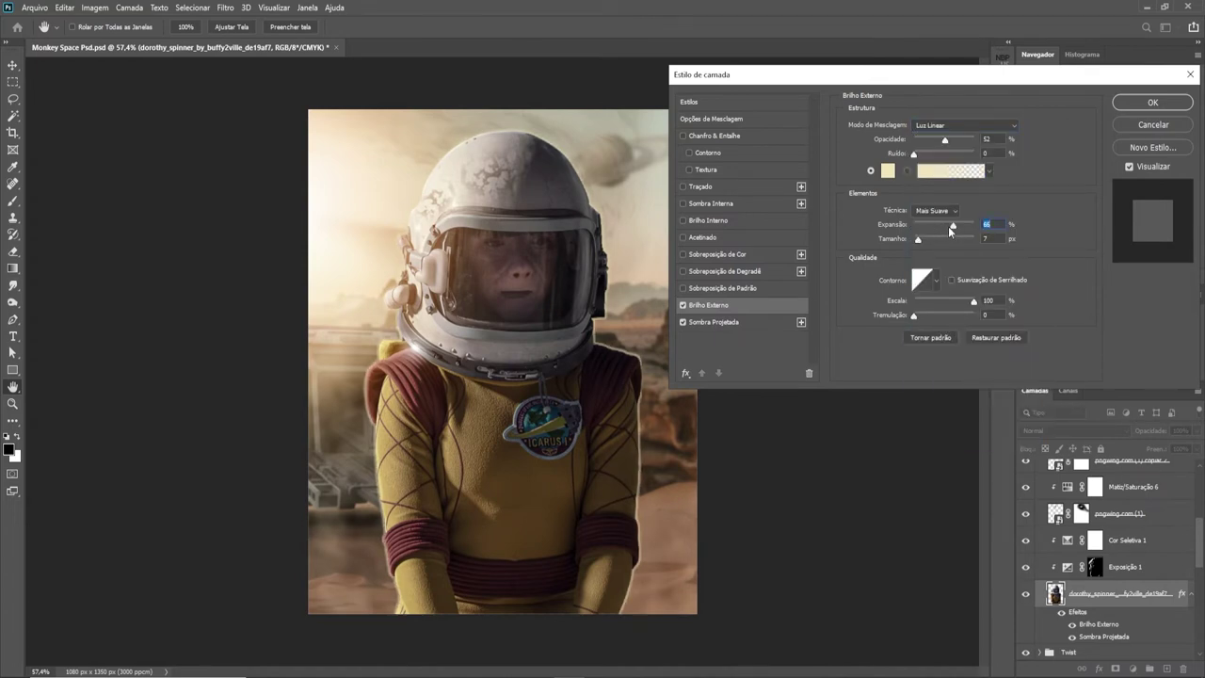
pyautogui.click(684, 305)
pyautogui.click(715, 322)
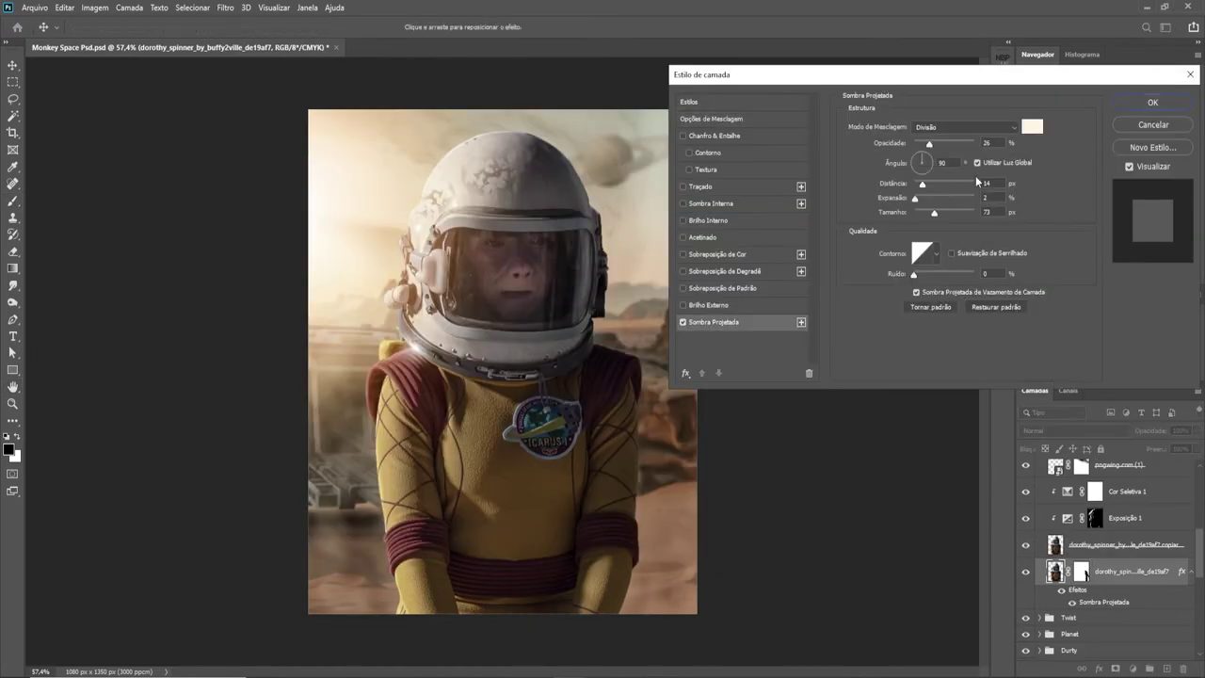
pyautogui.moveTo(922, 183); pyautogui.dragTo(947, 191)
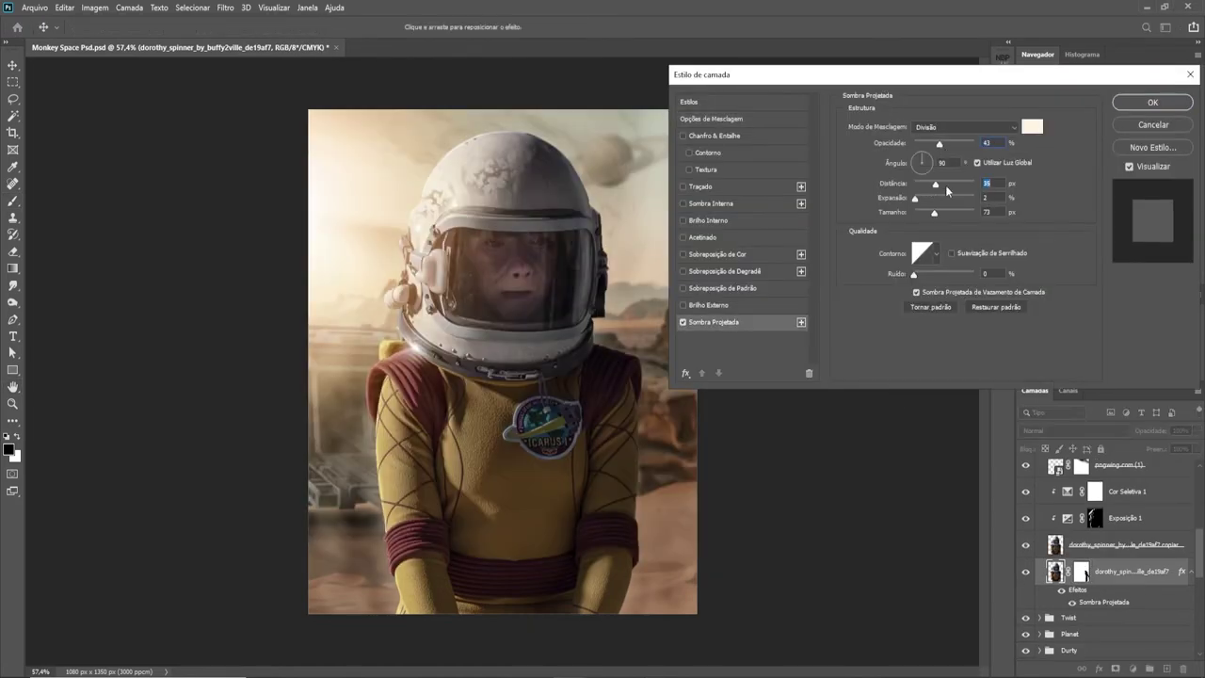
pyautogui.press('Return')
# Step: Reopen the astronaut layer's styles to toggle outer glow, then open the Curvas 6 curve settings
pyautogui.click(1083, 571)
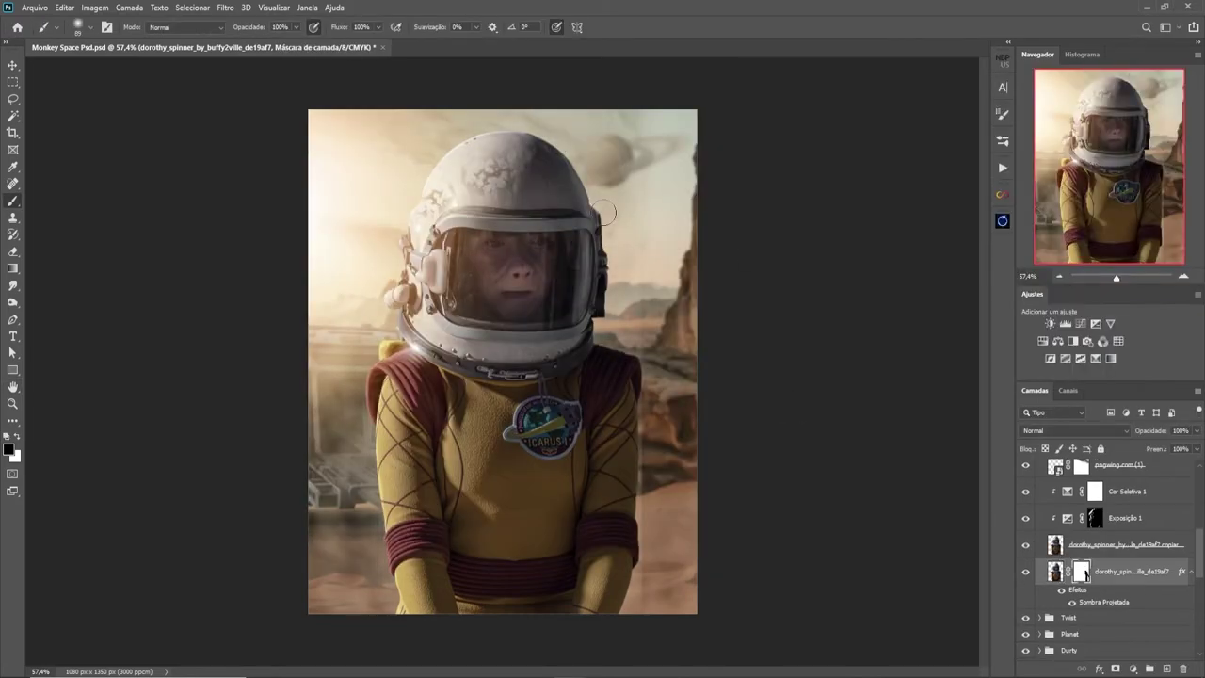
pyautogui.doubleClick(1056, 572)
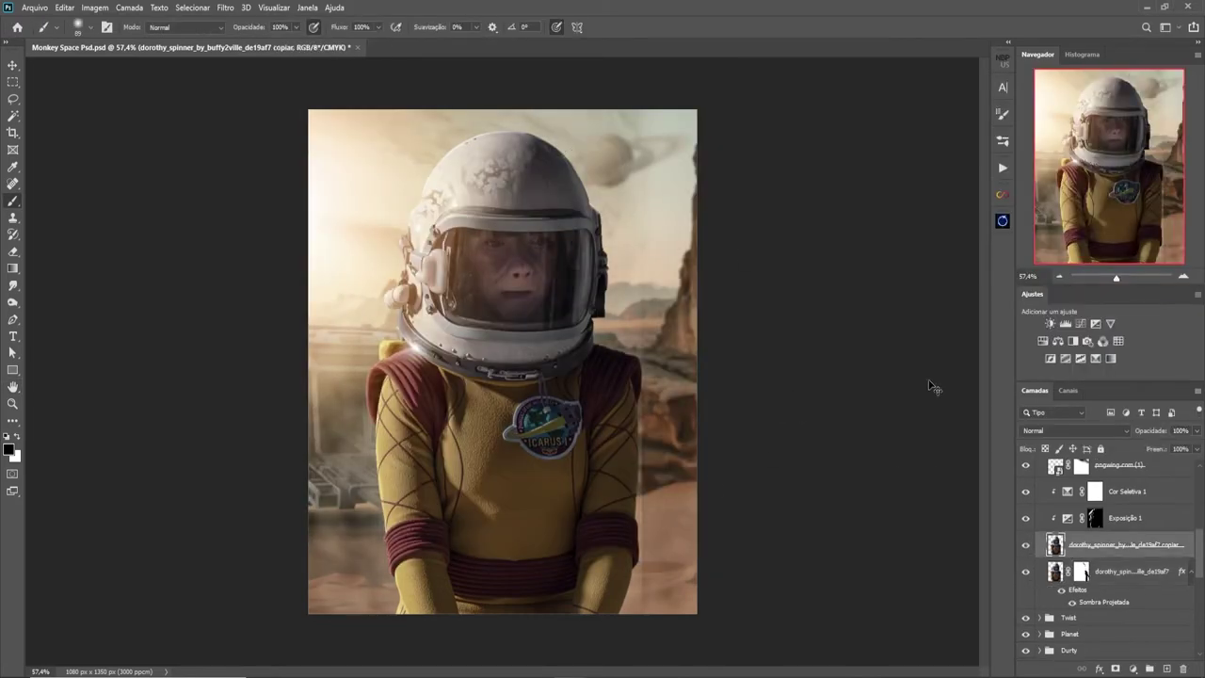
pyautogui.click(716, 305)
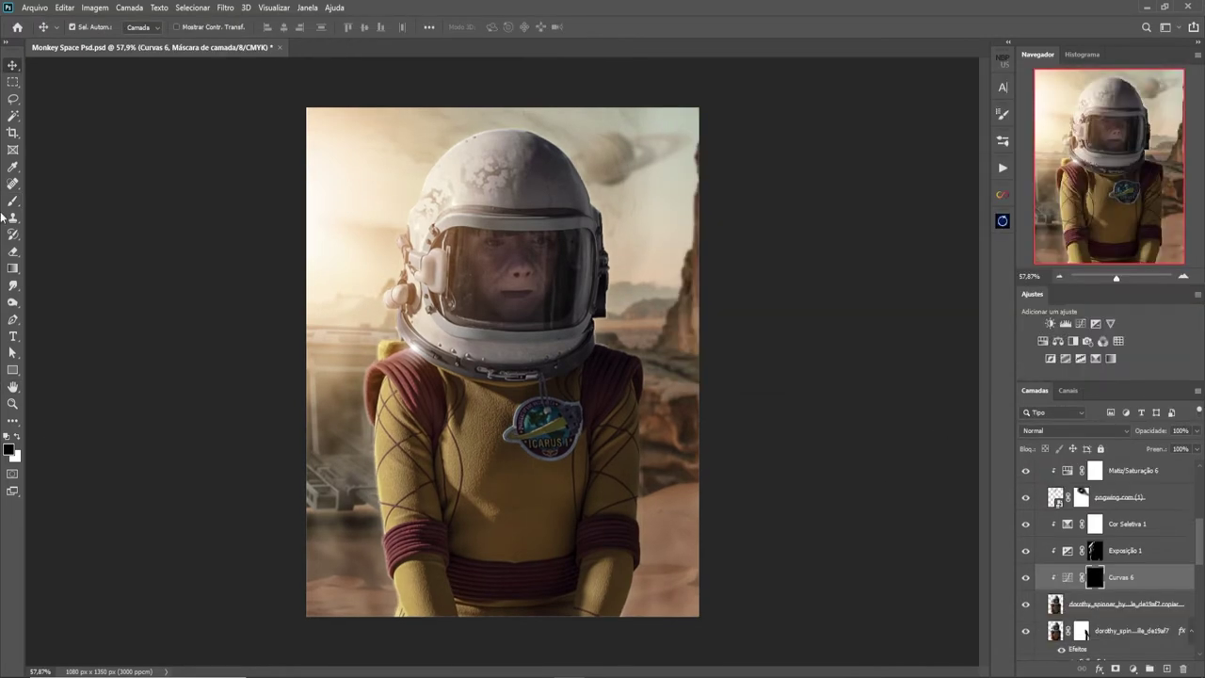
pyautogui.click(13, 201)
pyautogui.doubleClick(1067, 576)
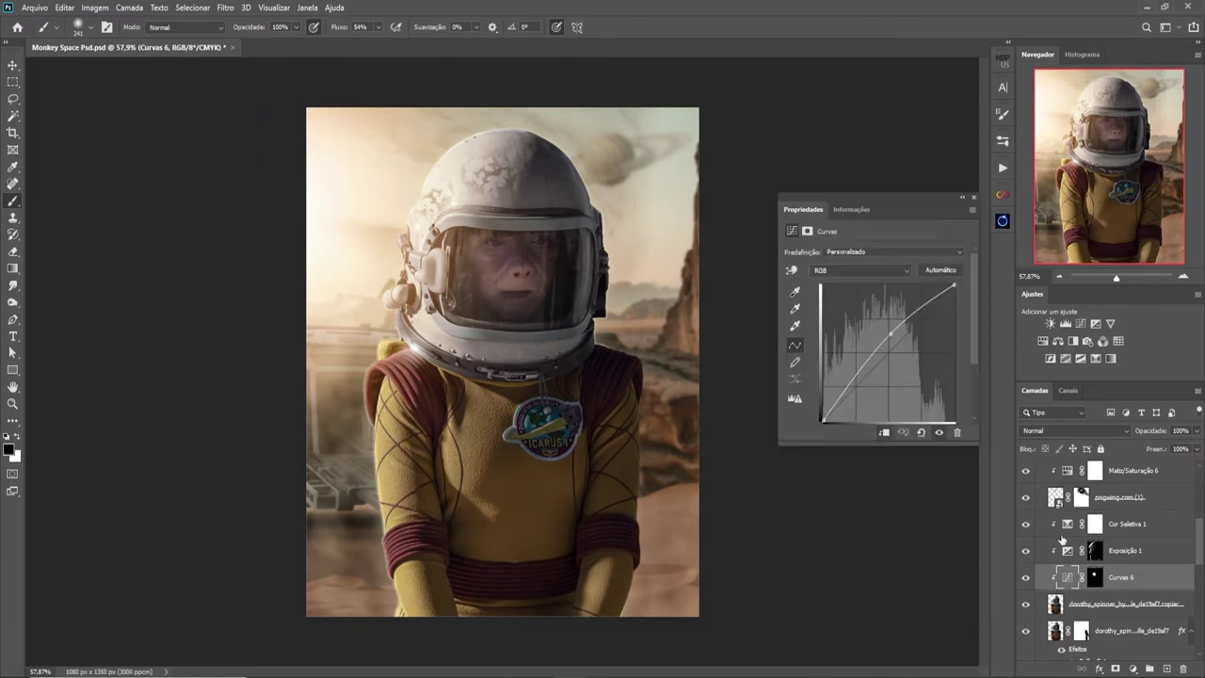
# Step: Select the Exposição 1 mask, add Overlay layer Camada 1, and set a small black brush
pyautogui.click(1094, 550)
pyautogui.press('x')
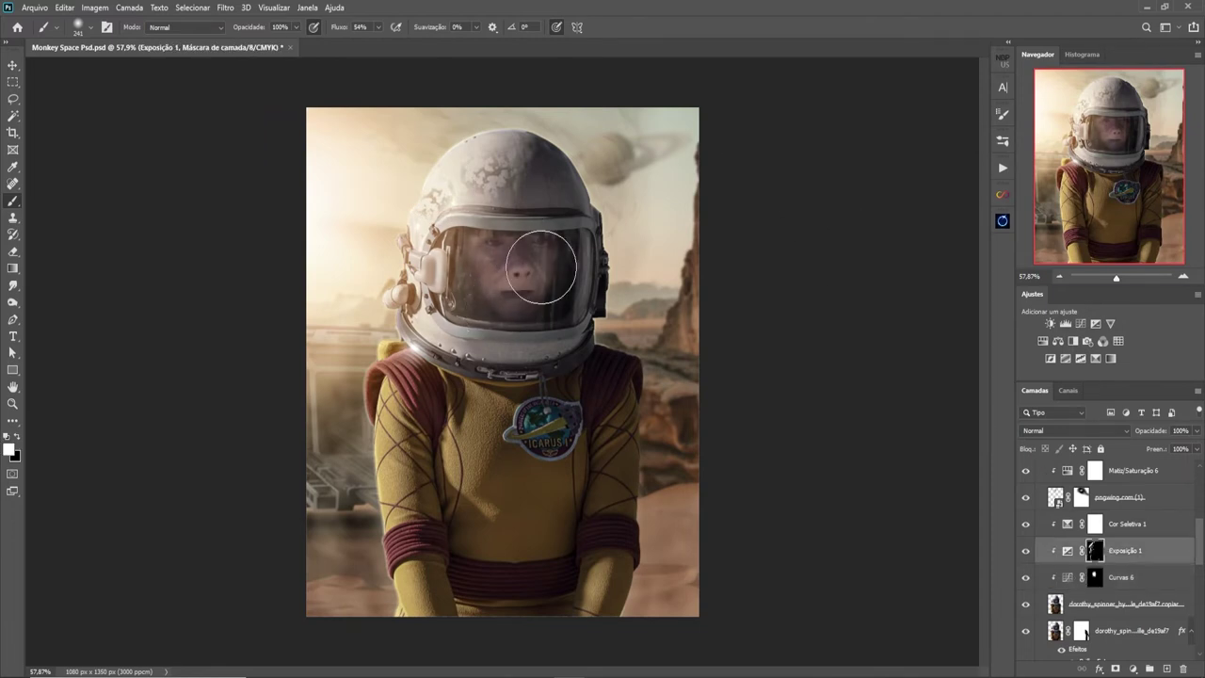
pyautogui.click(1074, 431)
pyautogui.press('Escape')
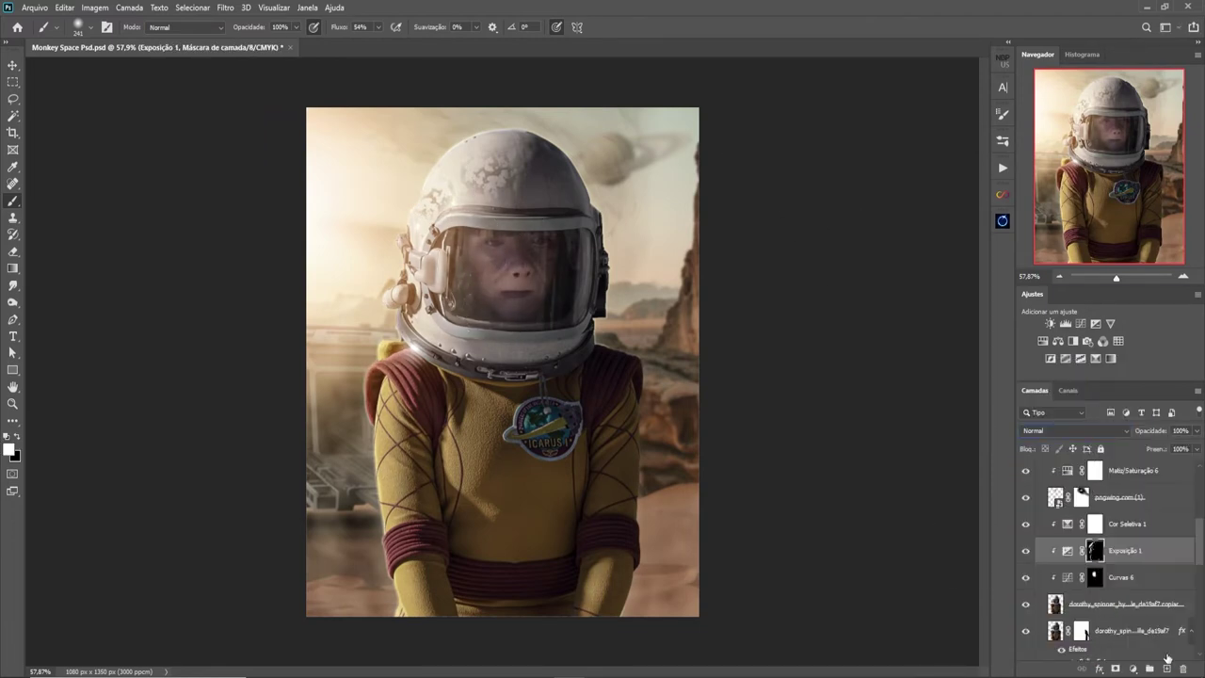
pyautogui.click(1167, 668)
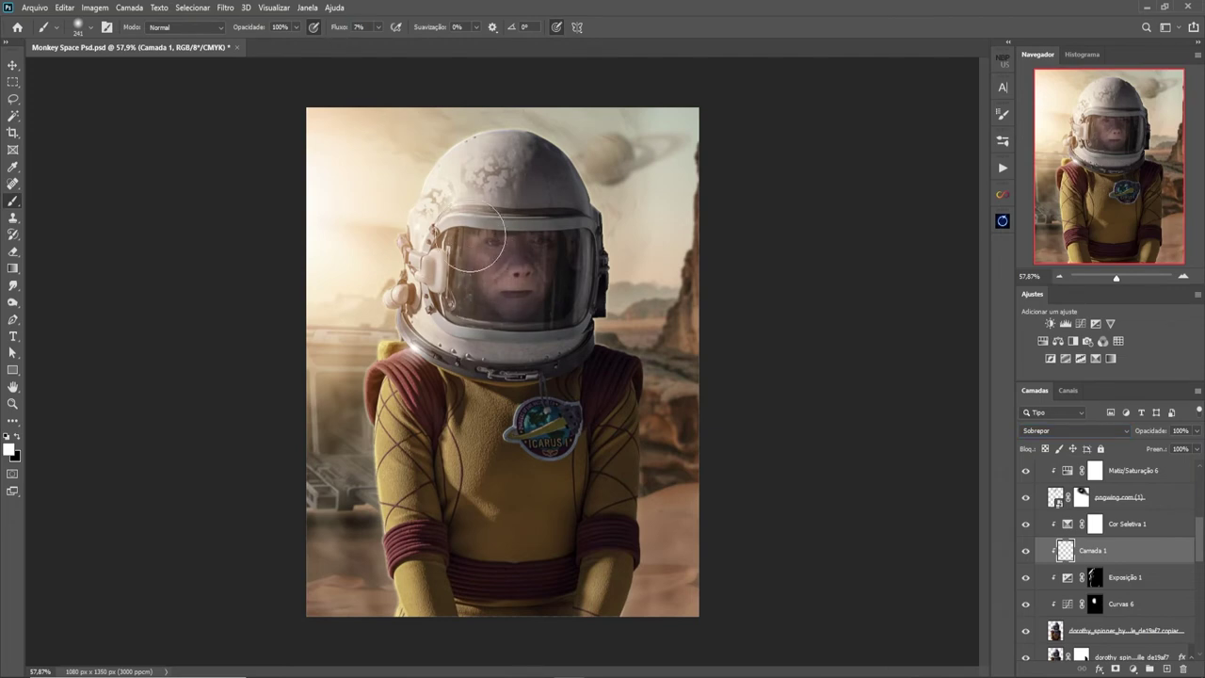
pyautogui.press('x')
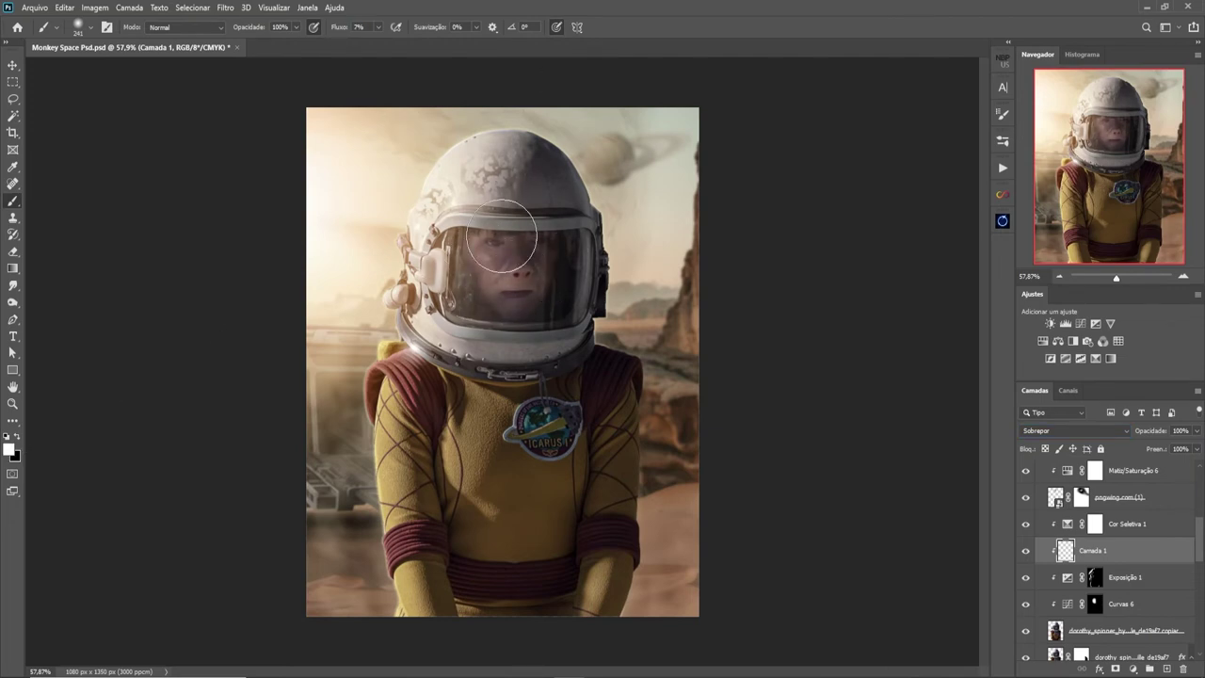
pyautogui.keyDown('alt'); pyautogui.rightClick(445, 420); pyautogui.keyUp('alt')
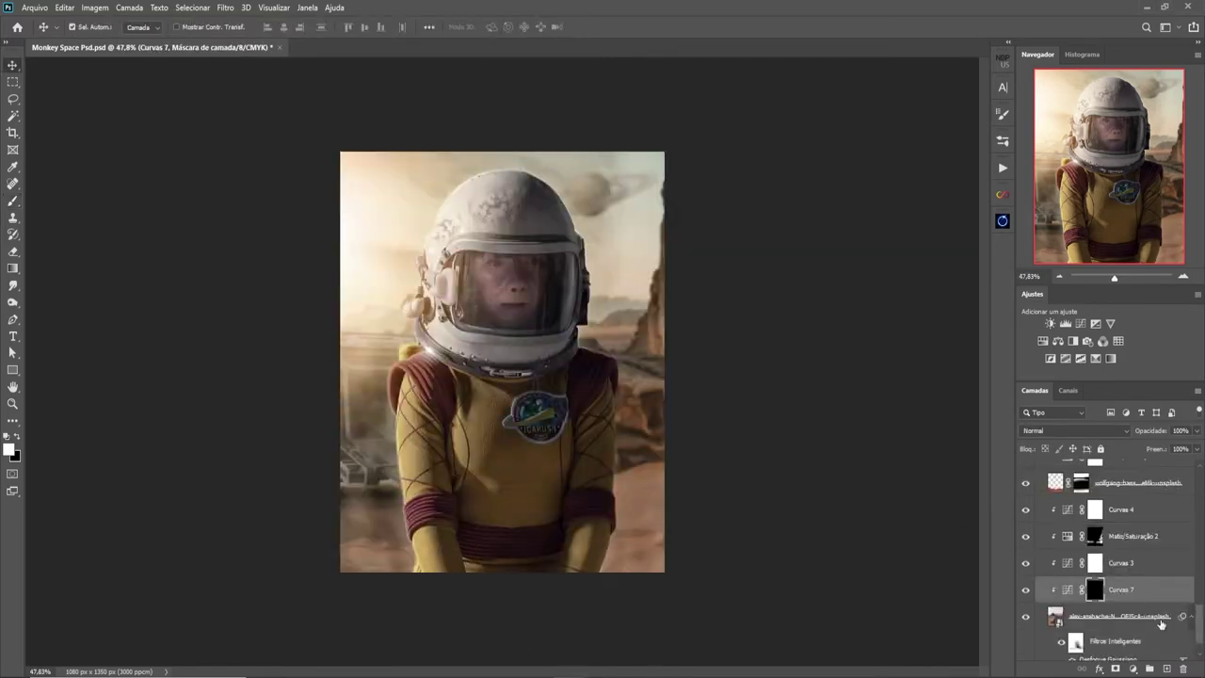
# Step: Paint the Curvas 7 mask with a low-flow brush, zooming in on the helmet and suit
pyautogui.click(14, 202)
pyautogui.hotkey('ctrl', '+')
pyautogui.hotkey('ctrl', '+')
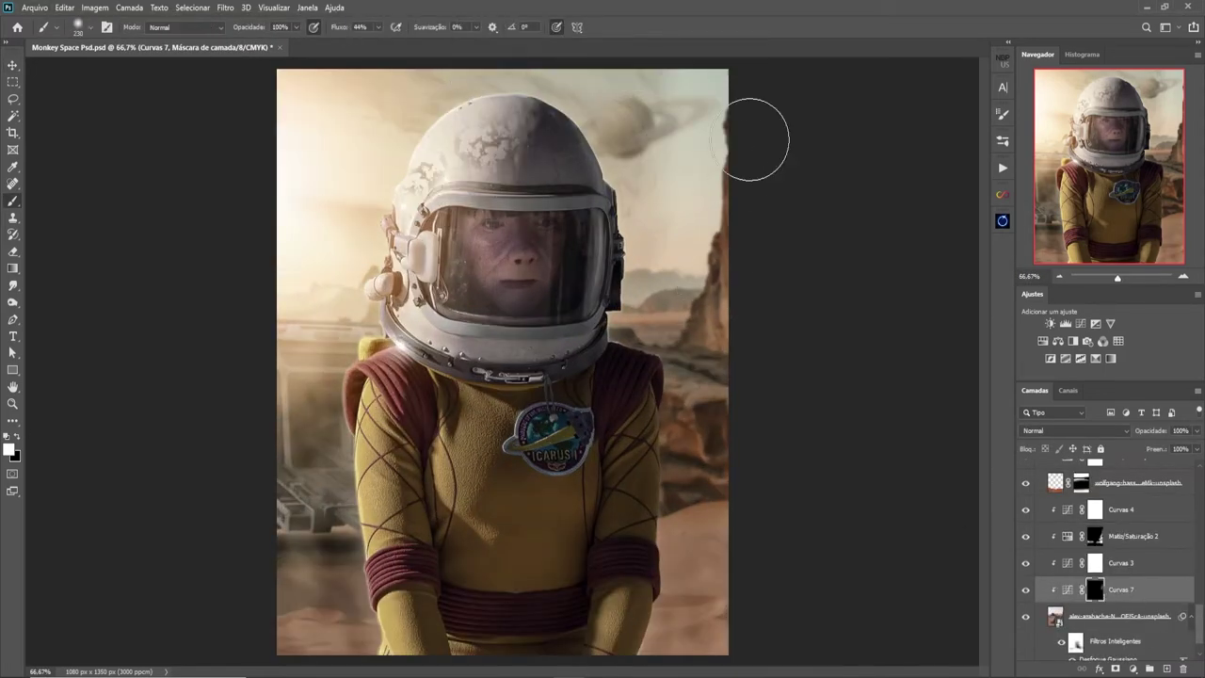
pyautogui.press('[')
pyautogui.press('[')
pyautogui.press('[')
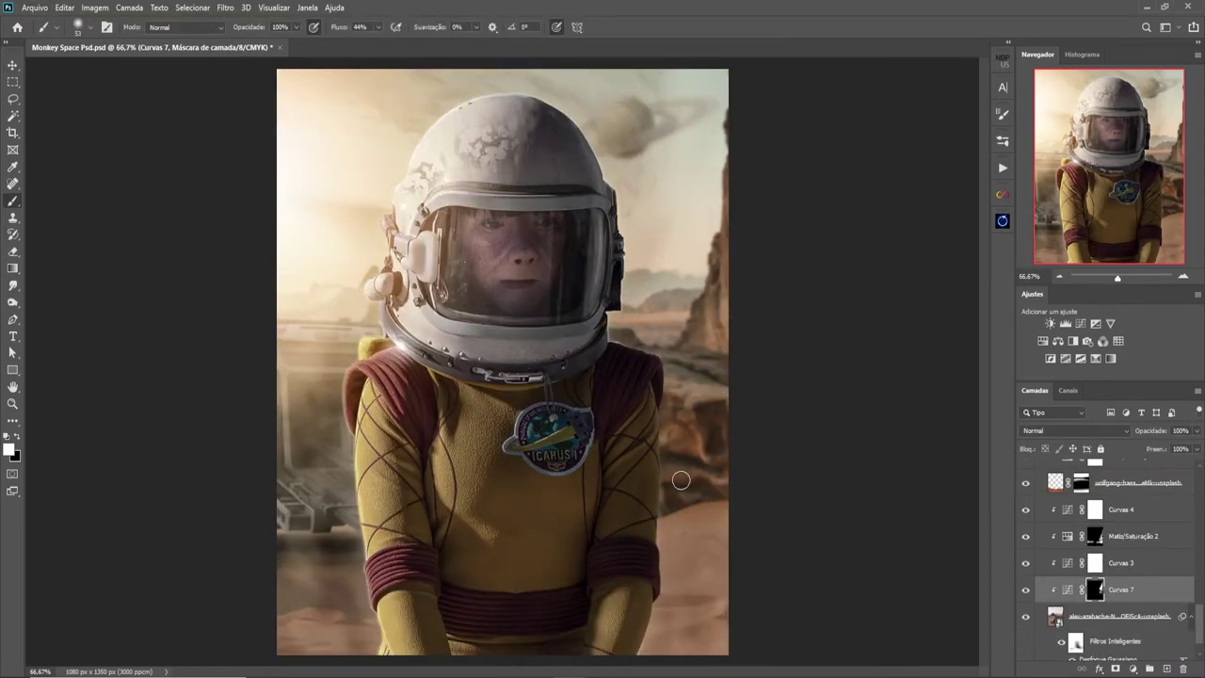
pyautogui.scroll(-2, 949, 529)
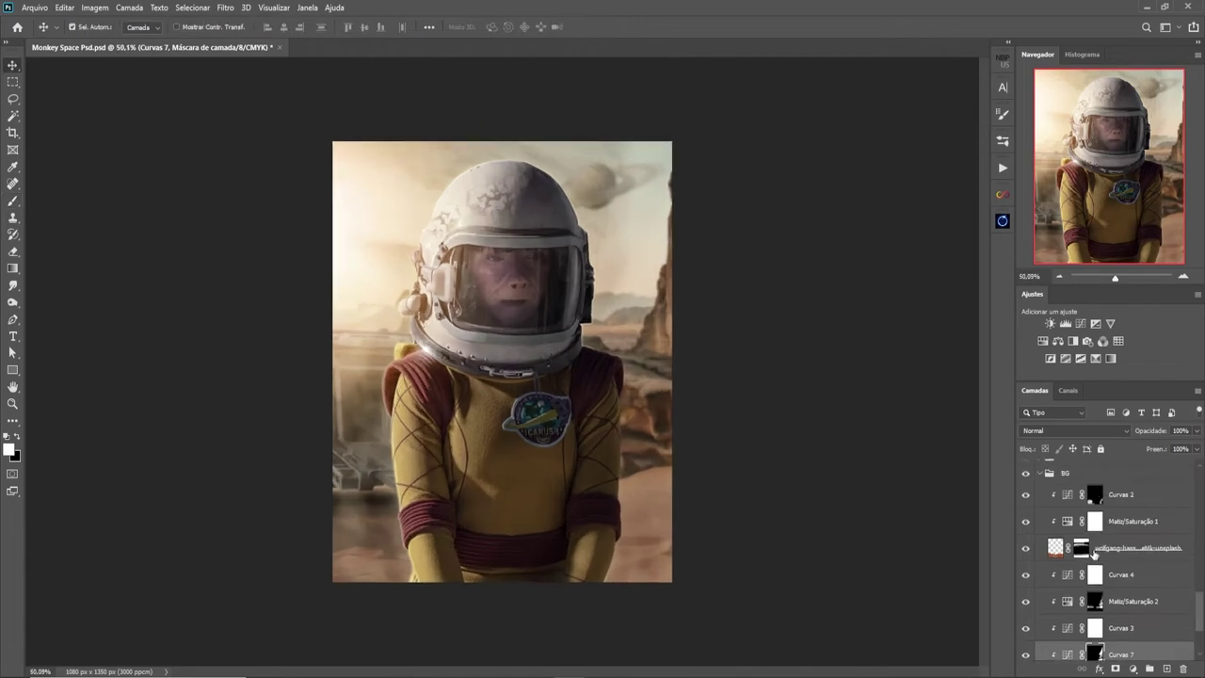
pyautogui.hotkey('ctrl', '1')
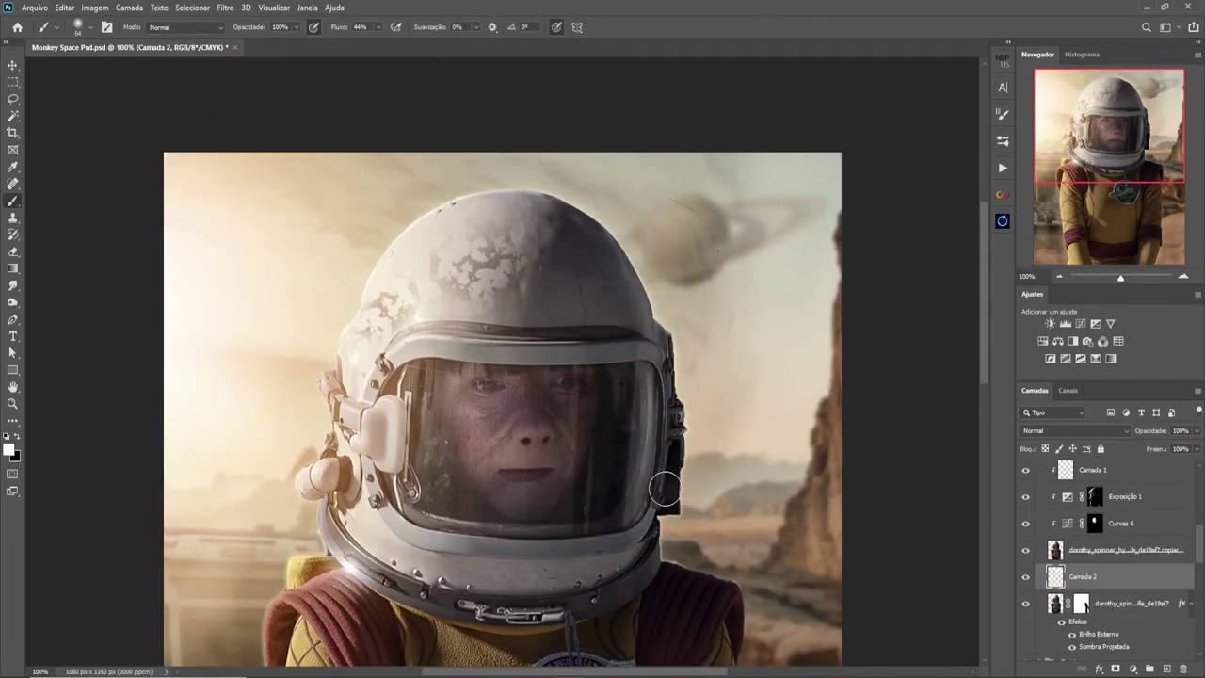
pyautogui.moveTo(726, 600); pyautogui.dragTo(729, 279)
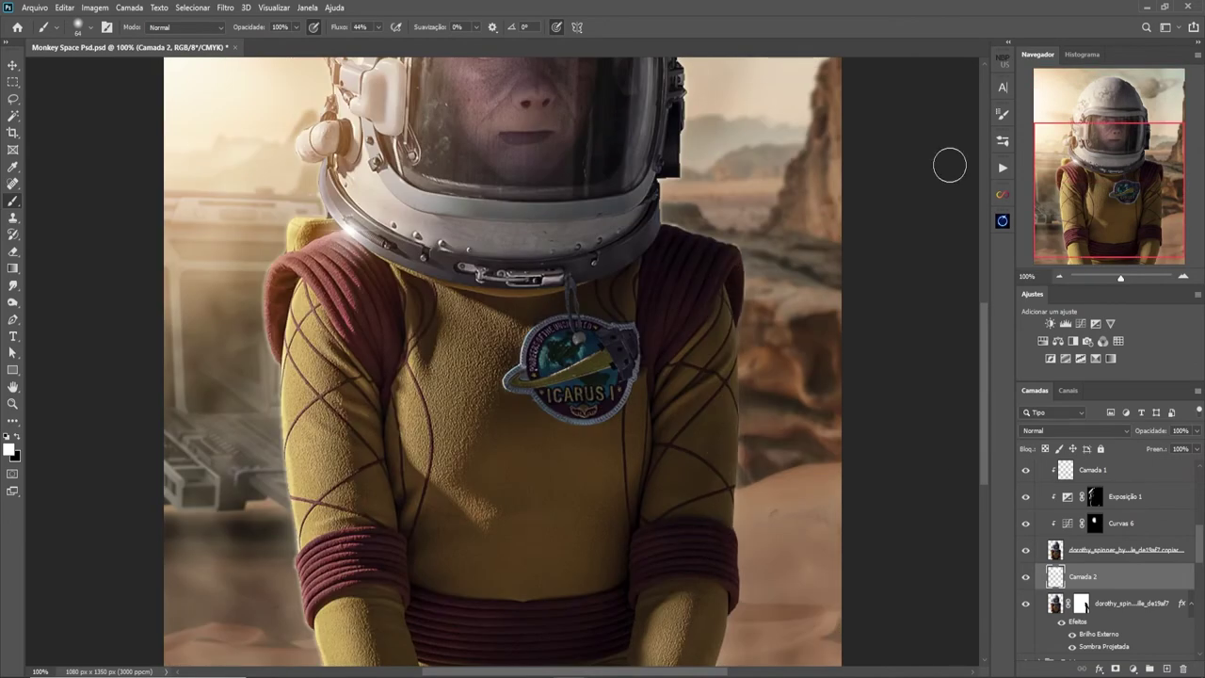
pyautogui.hotkey('ctrl', '-')
pyautogui.hotkey('ctrl', '-')
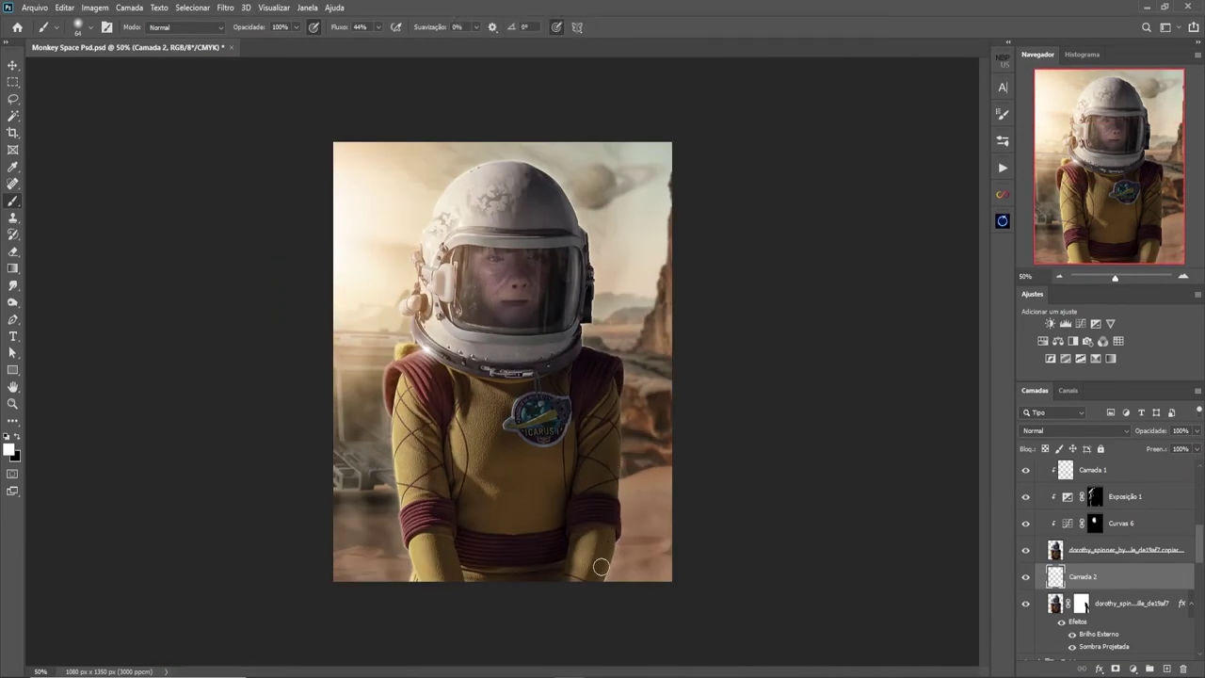
pyautogui.keyDown('alt'); pyautogui.rightClick(565, 417); pyautogui.keyUp('alt')
pyautogui.scroll(-3, 429, 433)
pyautogui.hotkey('shift', '0')
pyautogui.hotkey('shift', '5')
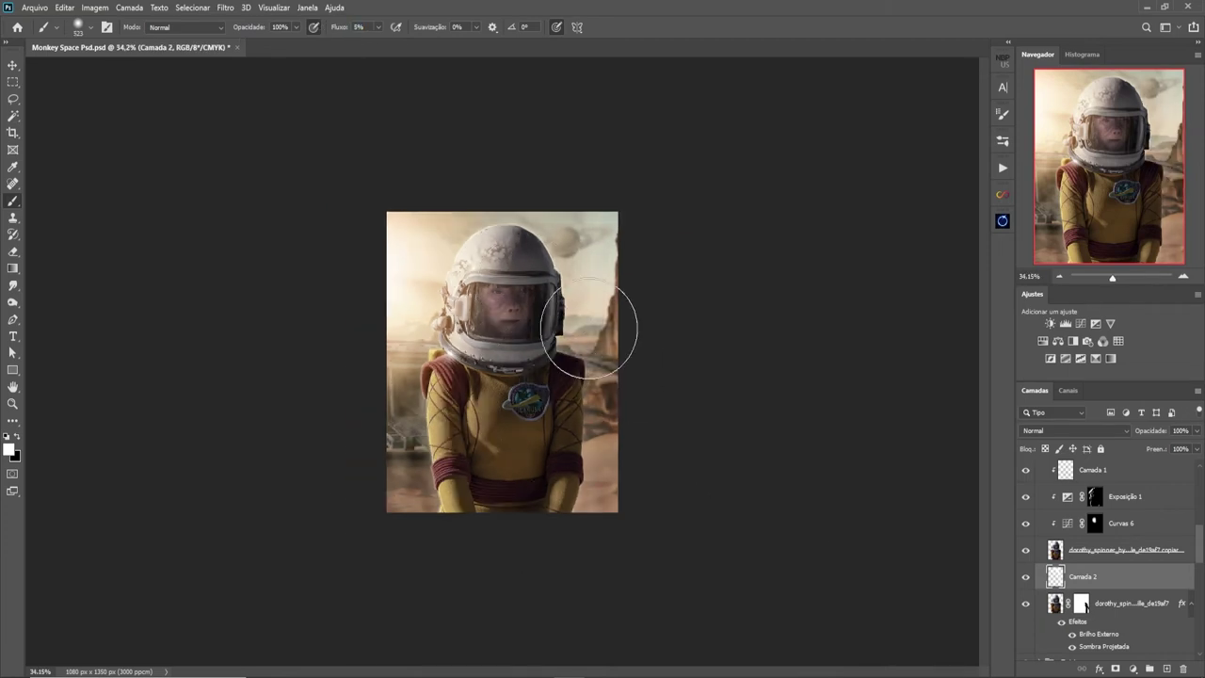
# Step: Add Overlay layer Camada 3 clipped to the desert background photo, then select the Astro group
pyautogui.hotkey('ctrl', 'shift', 'alt', 'n')
pyautogui.hotkey('ctrl', 'alt', 'g')
pyautogui.hotkey('shift', 'alt', 'o')
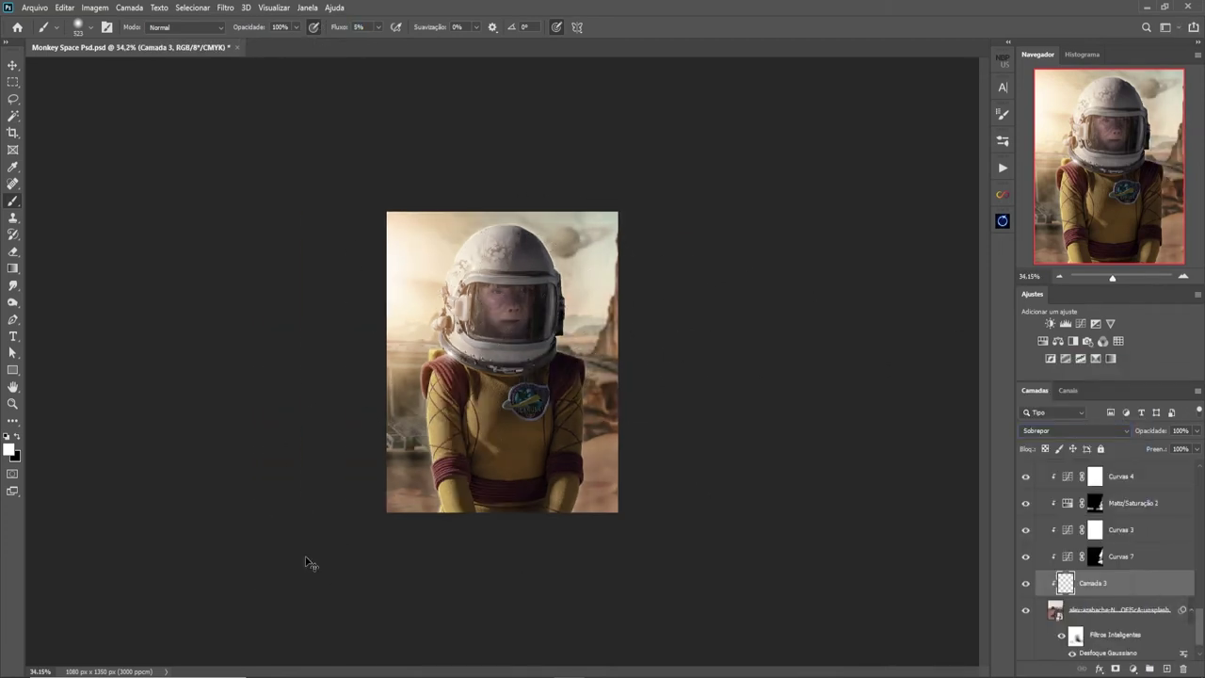
pyautogui.scroll(-2, 528, 495)
pyautogui.scroll(6, 514, 197)
pyautogui.press('v')
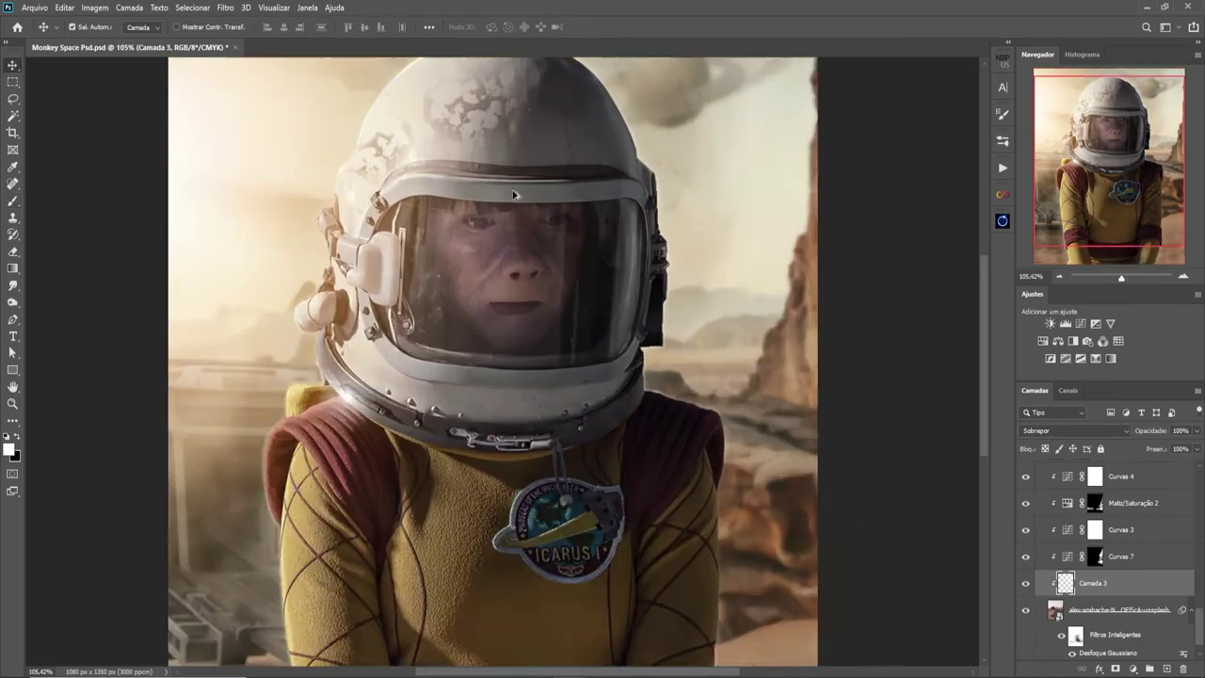
pyautogui.scroll(-4, 513, 194)
pyautogui.scroll(1, 513, 194)
pyautogui.click(1038, 526)
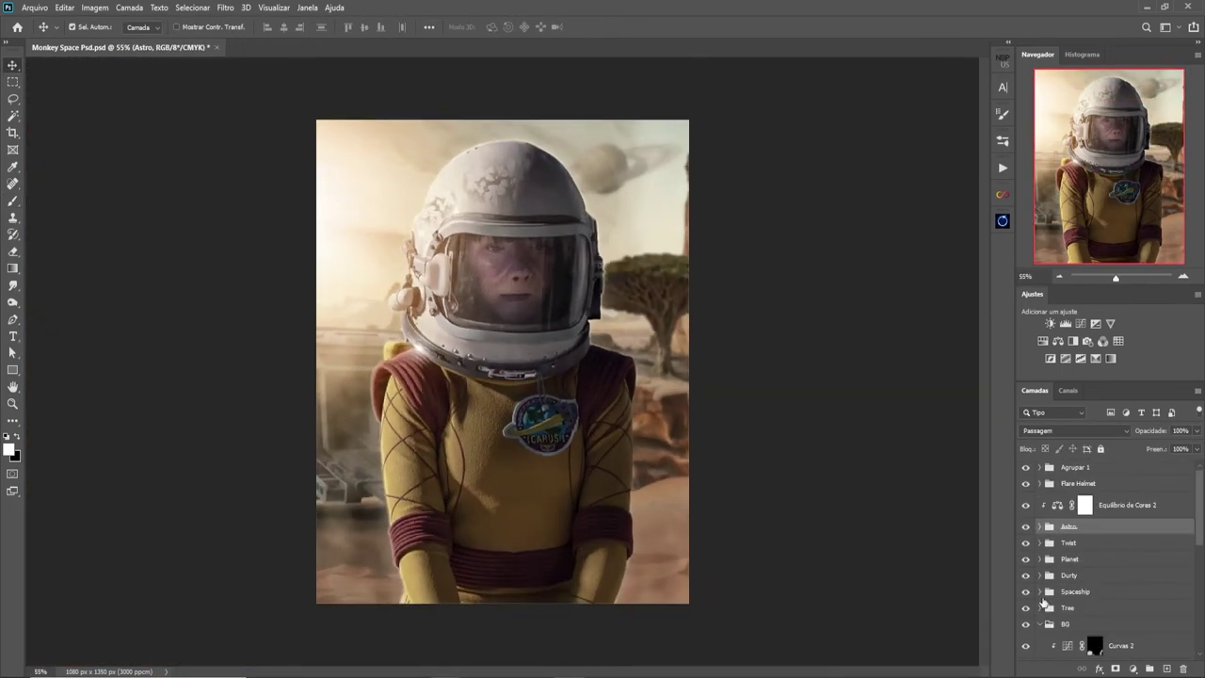
# Step: In the Tree group, add a clipped Exposure layer with inverted mask painted white over the tree
pyautogui.click(1040, 607)
pyautogui.click(1095, 323)
pyautogui.hotkey('ctrl', 'i')
pyautogui.press('b')
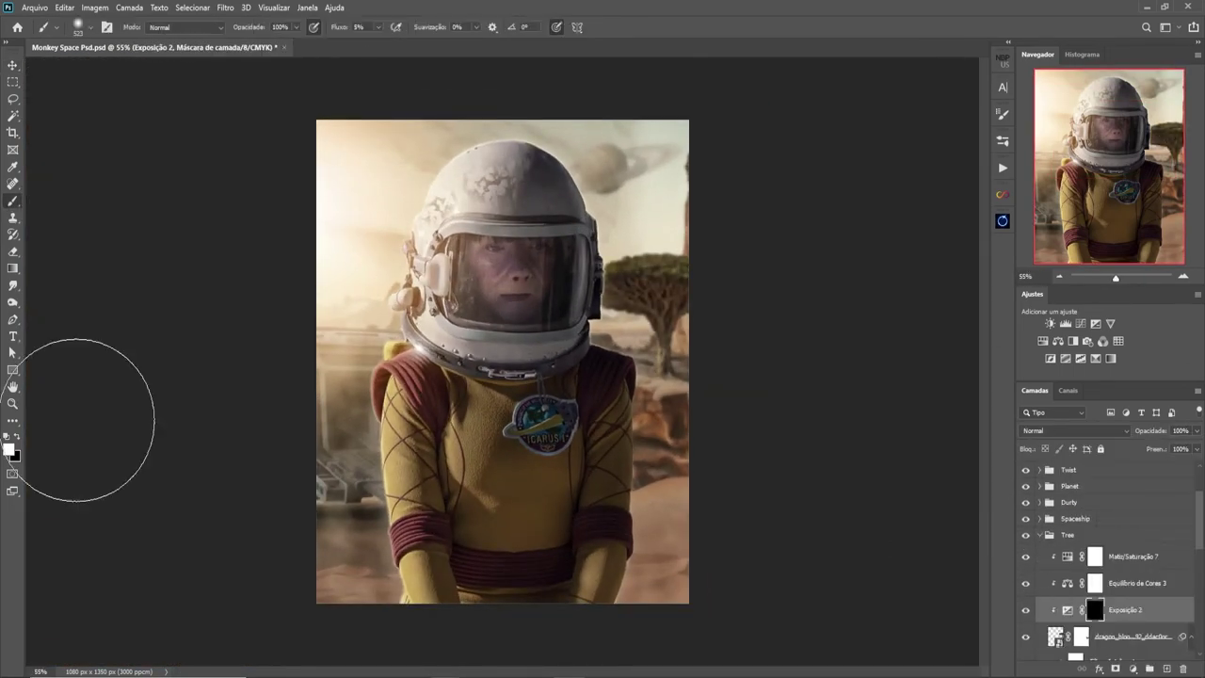
pyautogui.press('[')
pyautogui.press('[')
pyautogui.press('[')
pyautogui.hotkey('shift', '0')
pyautogui.moveTo(621, 264); pyautogui.dragTo(704, 283)
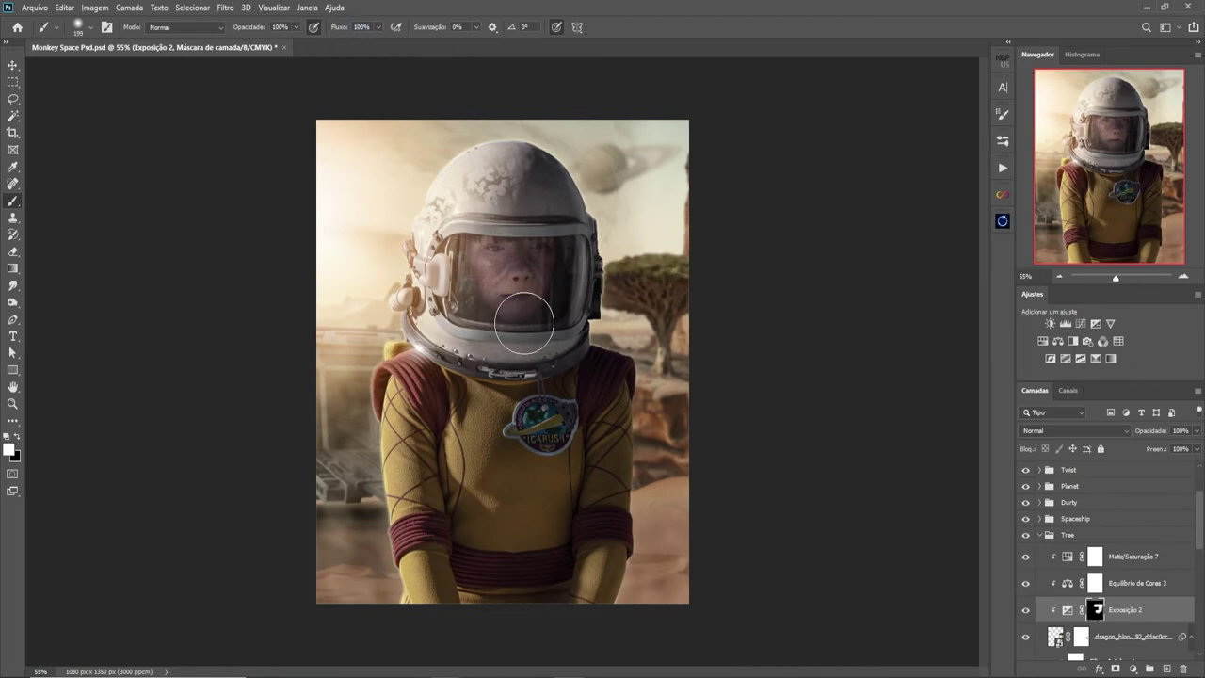
# Step: Add a Curves adjustment clipped to the tree with an inverted black mask
pyautogui.click(1133, 668)
pyautogui.click(1059, 535)
pyautogui.click(974, 197)
pyautogui.hotkey('ctrl', 'i')
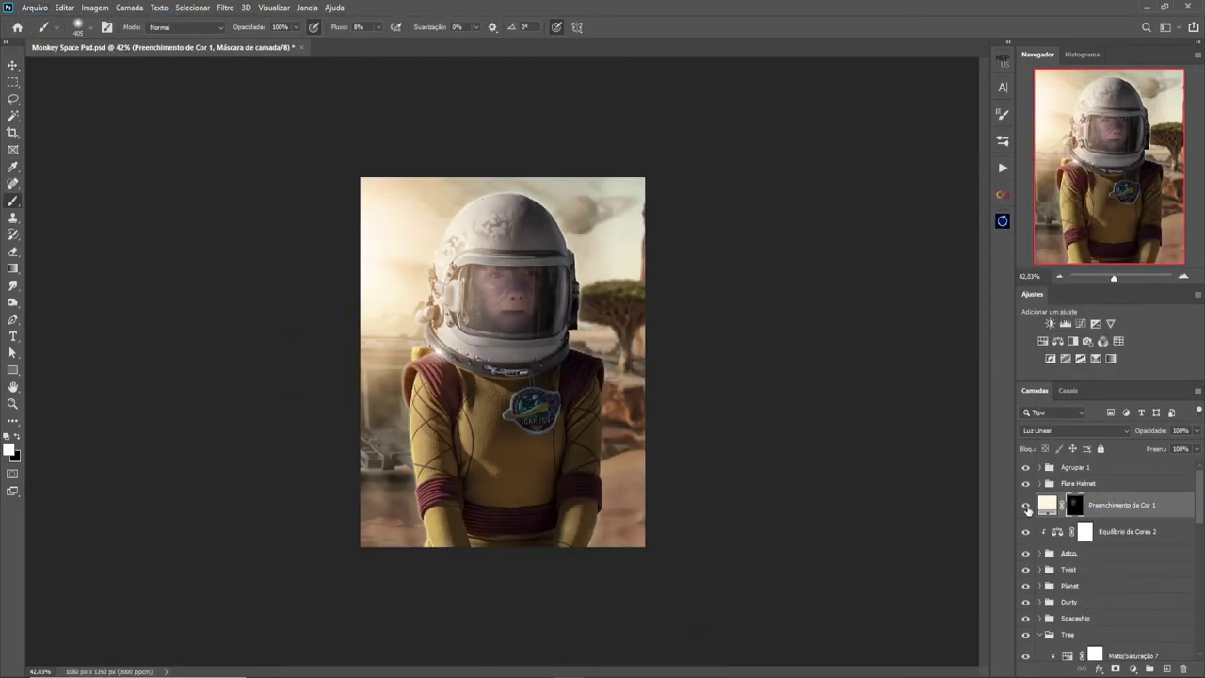
# Step: Lower the cream colour fill layer's opacity to 34%
pyautogui.scroll(-3, 775, 458)
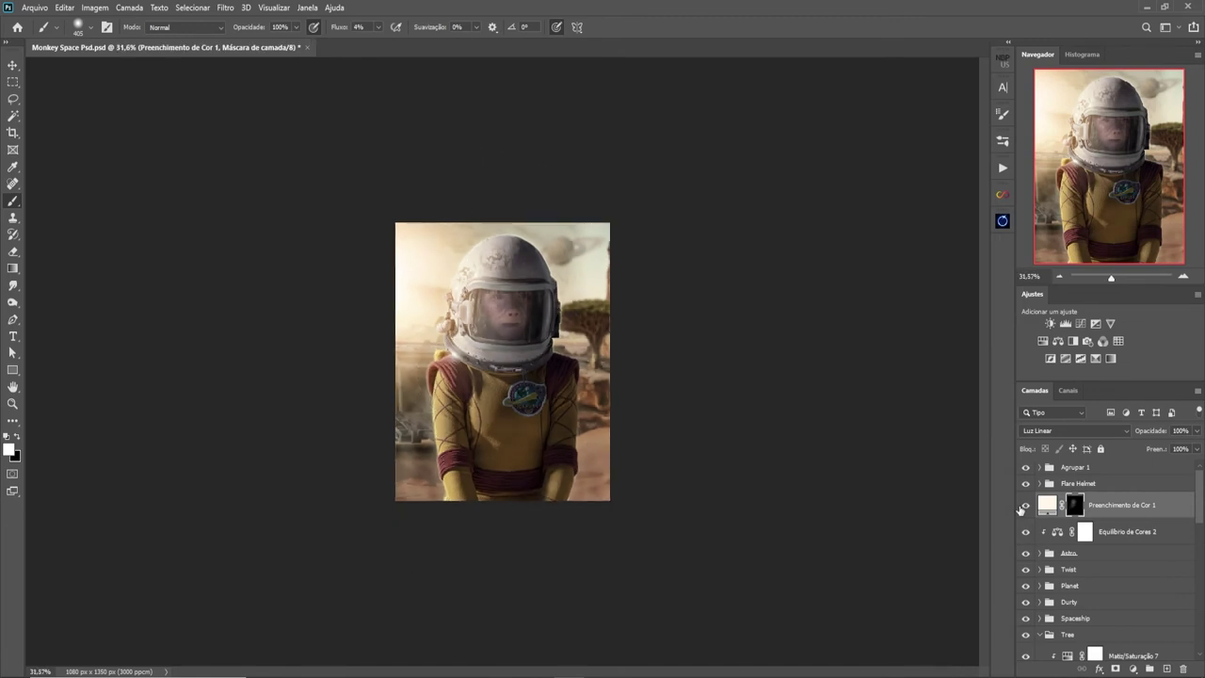
pyautogui.moveTo(1151, 431); pyautogui.dragTo(1130, 430)
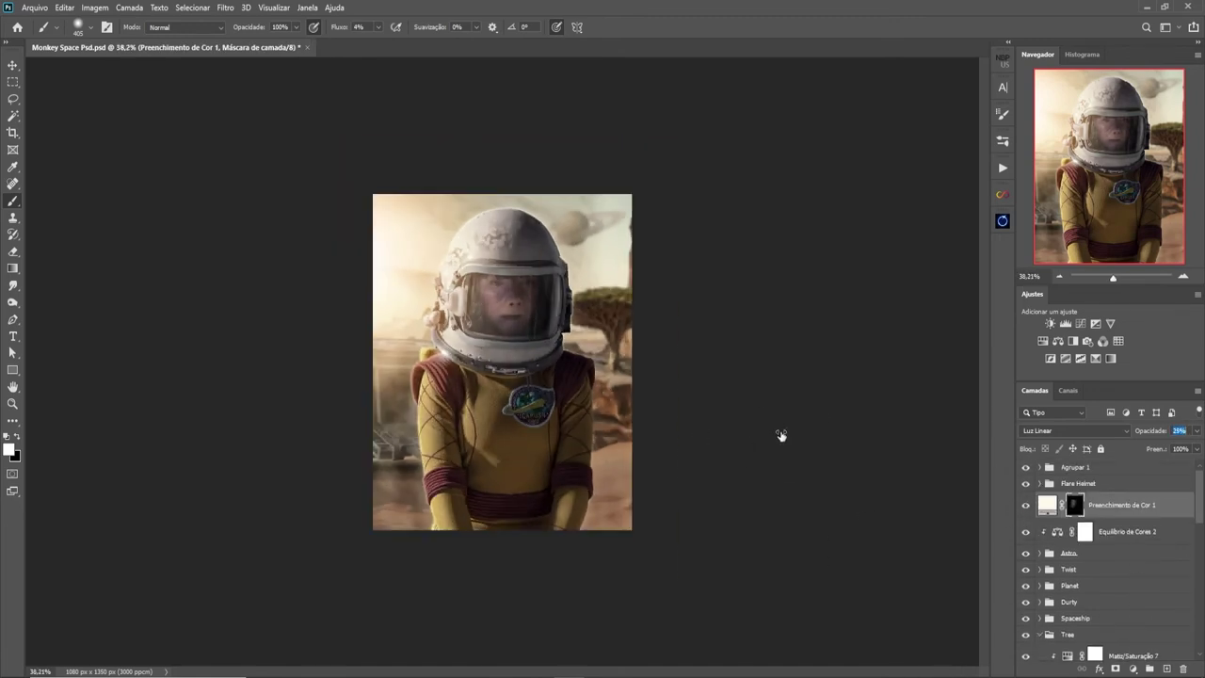
pyautogui.scroll(2, 771, 488)
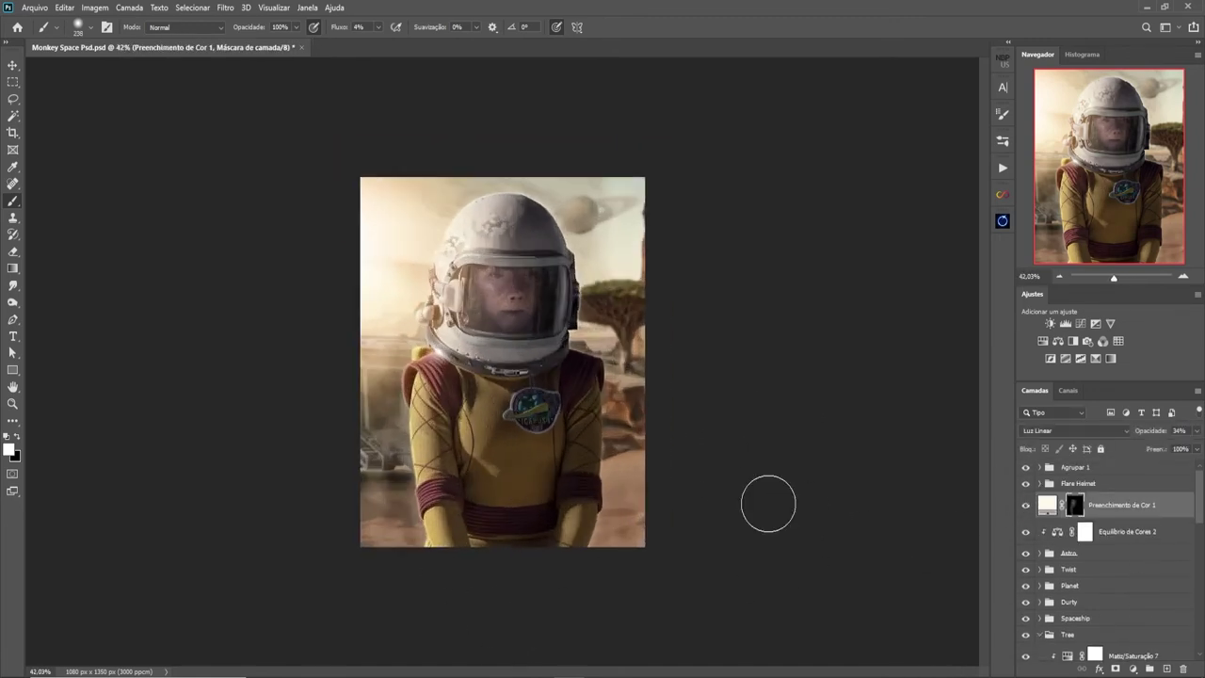
pyautogui.scroll(1, 767, 500)
pyautogui.scroll(-2, 571, 370)
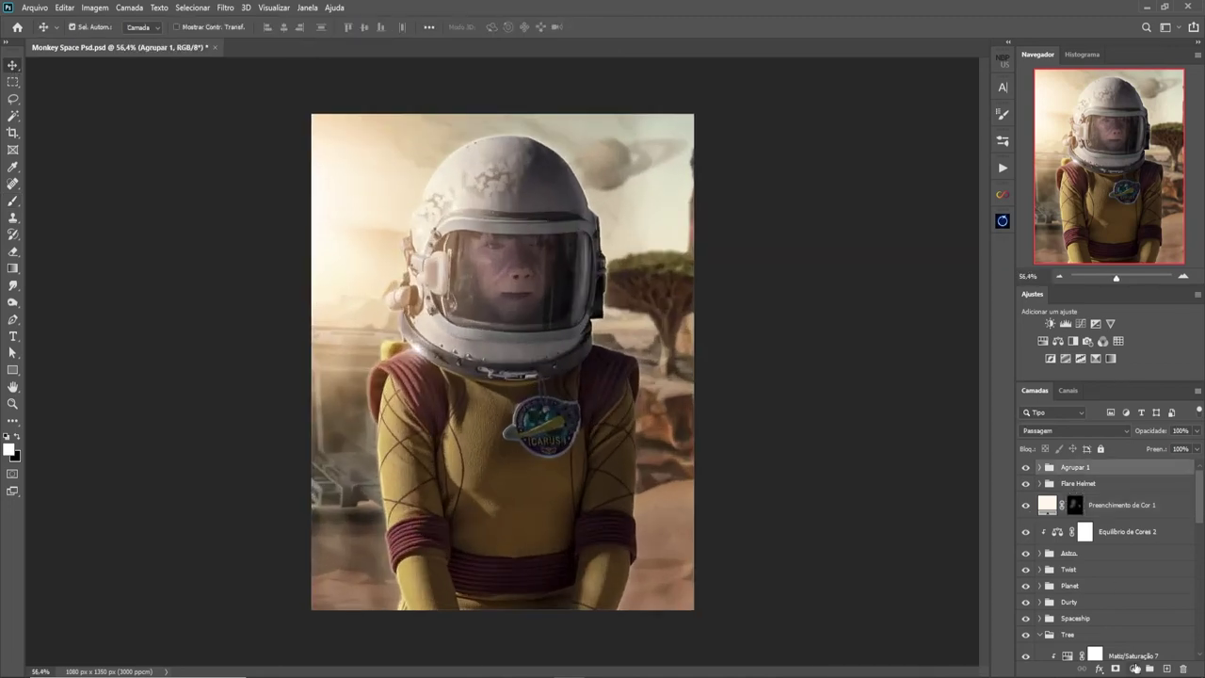
# Step: Stamp a merged copy of all visible layers and open it in Camera Raw
pyautogui.hotkey('ctrl', 'shift', 'alt', 'e')
pyautogui.rightClick(1081, 472)
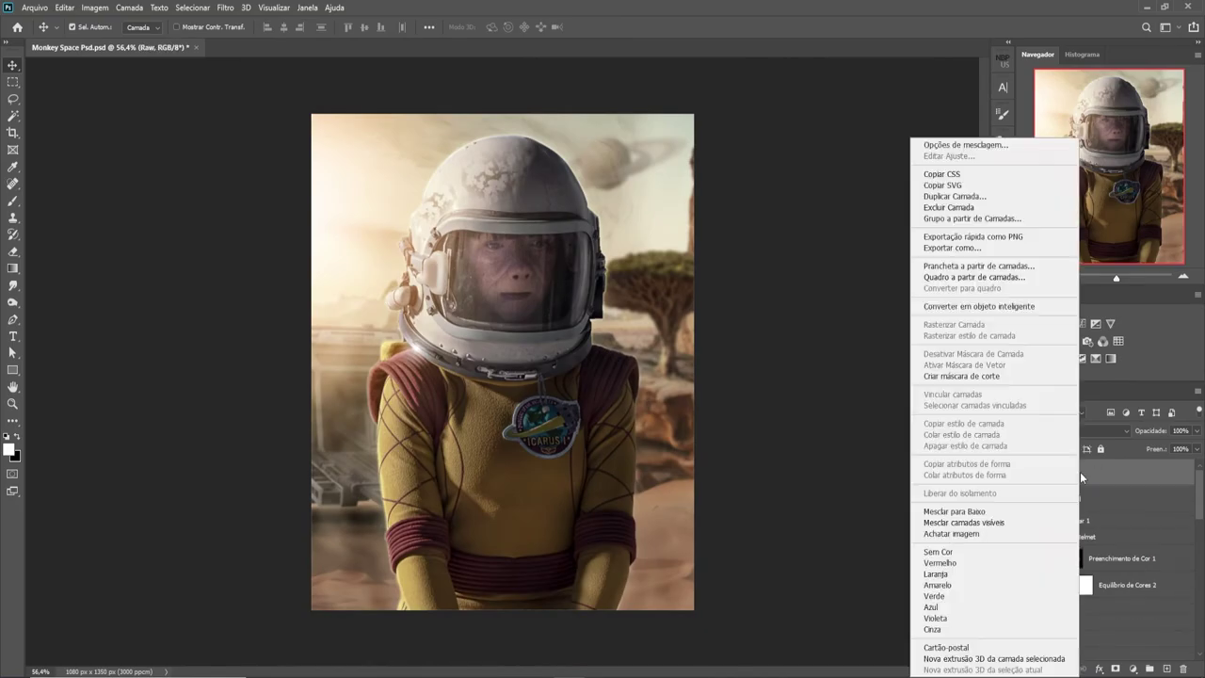
pyautogui.hotkey('ctrl', 'shift', 'a')
pyautogui.click(1032, 389)
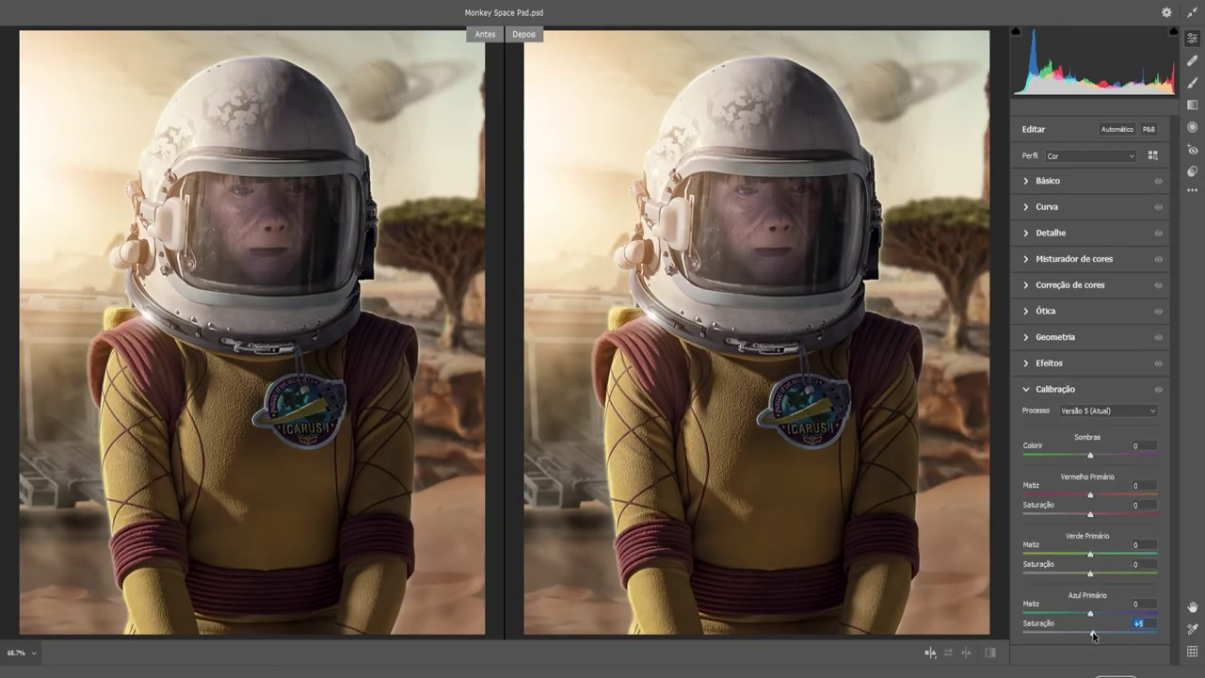
# Step: Raise the blue primary saturation and the green primary saturation to +10 in Calibration
pyautogui.moveTo(1090, 632); pyautogui.dragTo(1100, 632)
pyautogui.click(1090, 612)
pyautogui.moveTo(1091, 574); pyautogui.dragTo(1097, 574)
pyautogui.click(1089, 554)
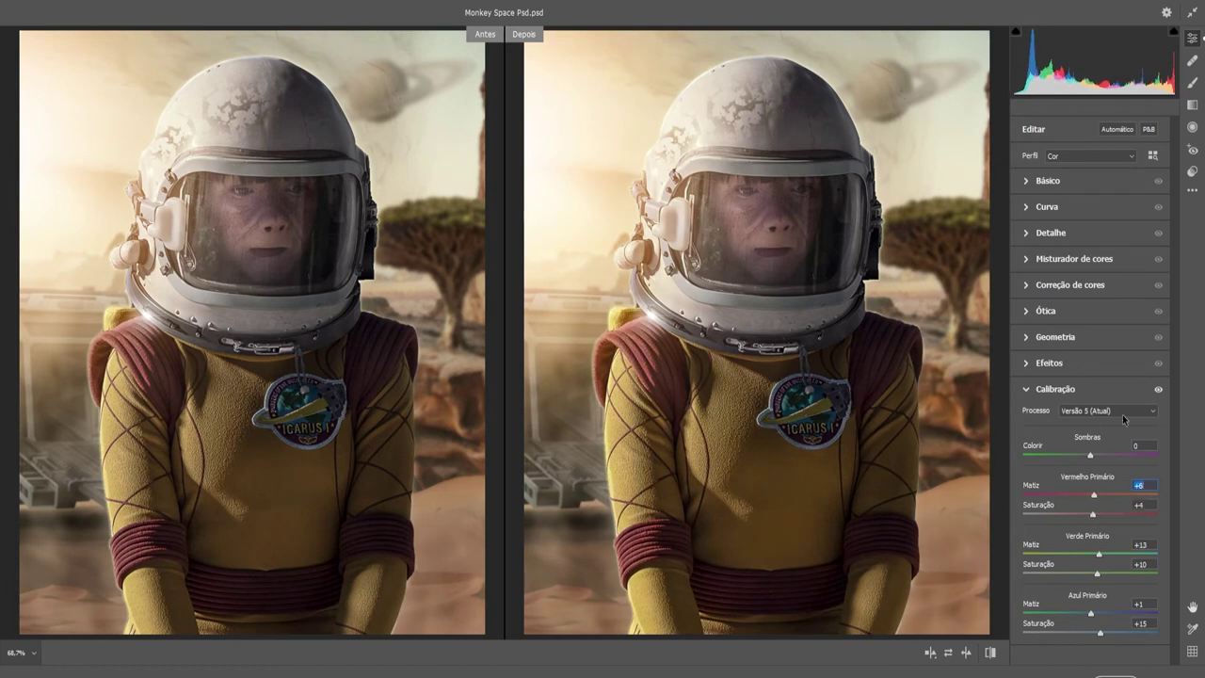
# Step: Switch to Color Grading and lower the highlights luminance, keeping the grading wheels shown
pyautogui.click(1054, 389)
pyautogui.click(1070, 284)
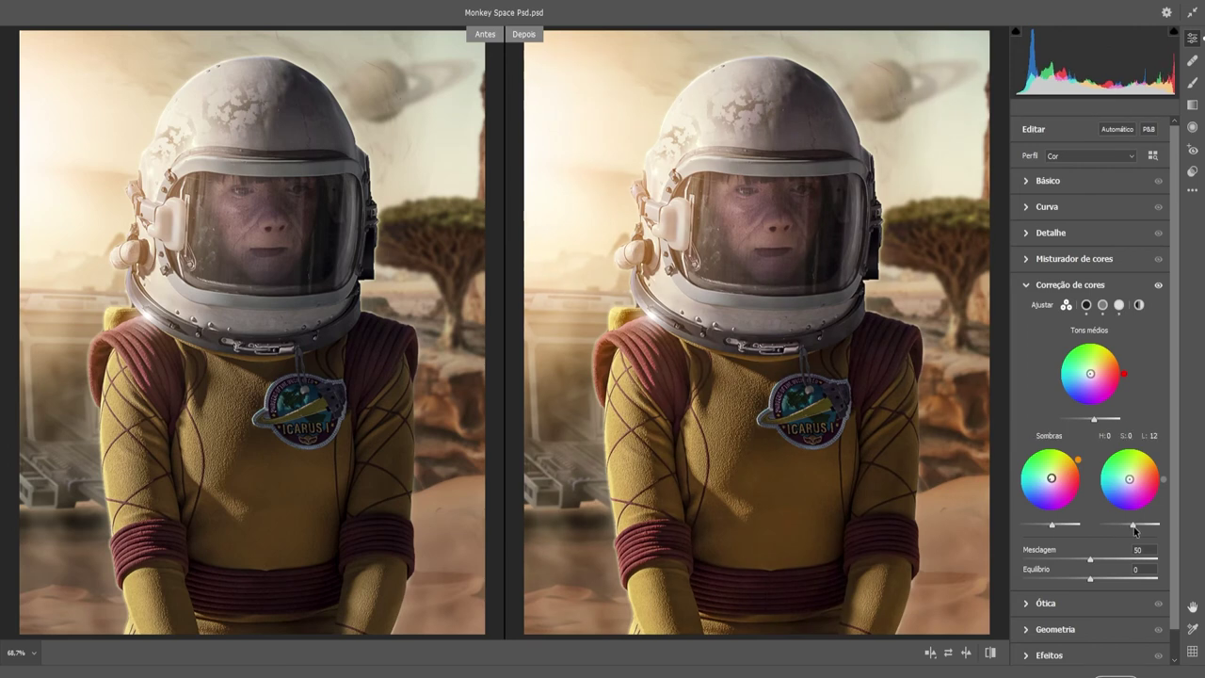
pyautogui.moveTo(1135, 530); pyautogui.dragTo(1129, 530)
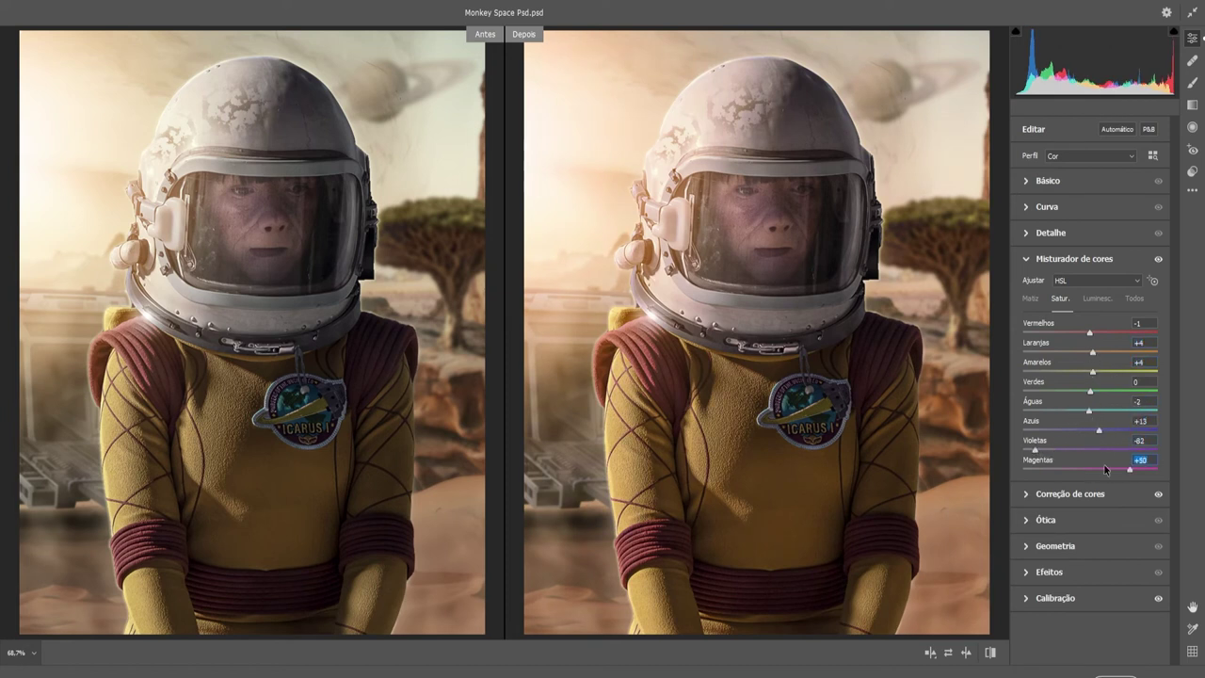
pyautogui.click(1074, 258)
pyautogui.click(1070, 285)
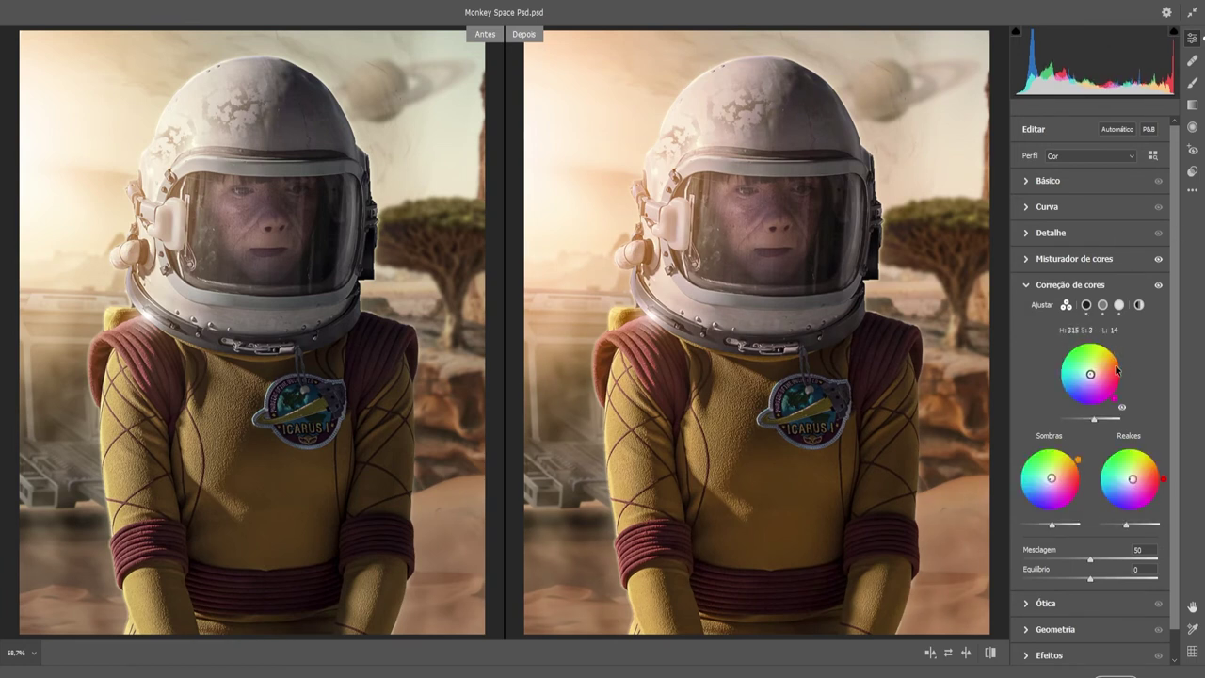
# Step: Pull down the lights in the Camera Raw tone curve
pyautogui.click(1069, 284)
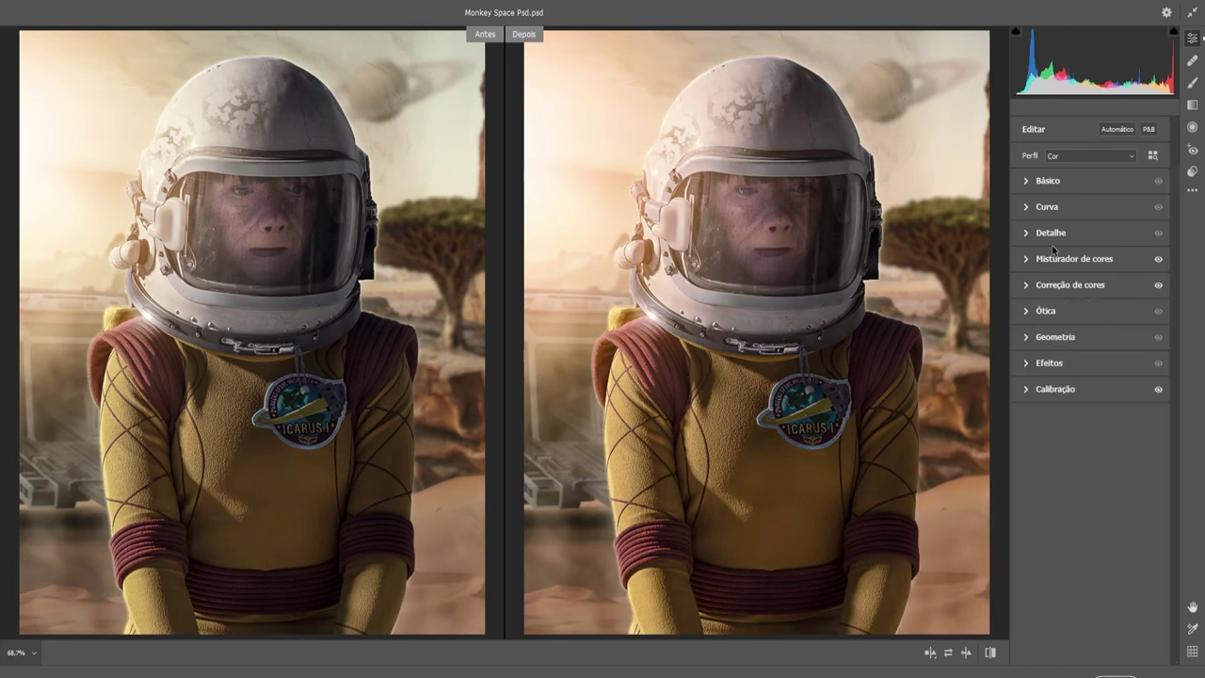
pyautogui.click(1047, 206)
pyautogui.moveTo(1091, 426); pyautogui.dragTo(1080, 444)
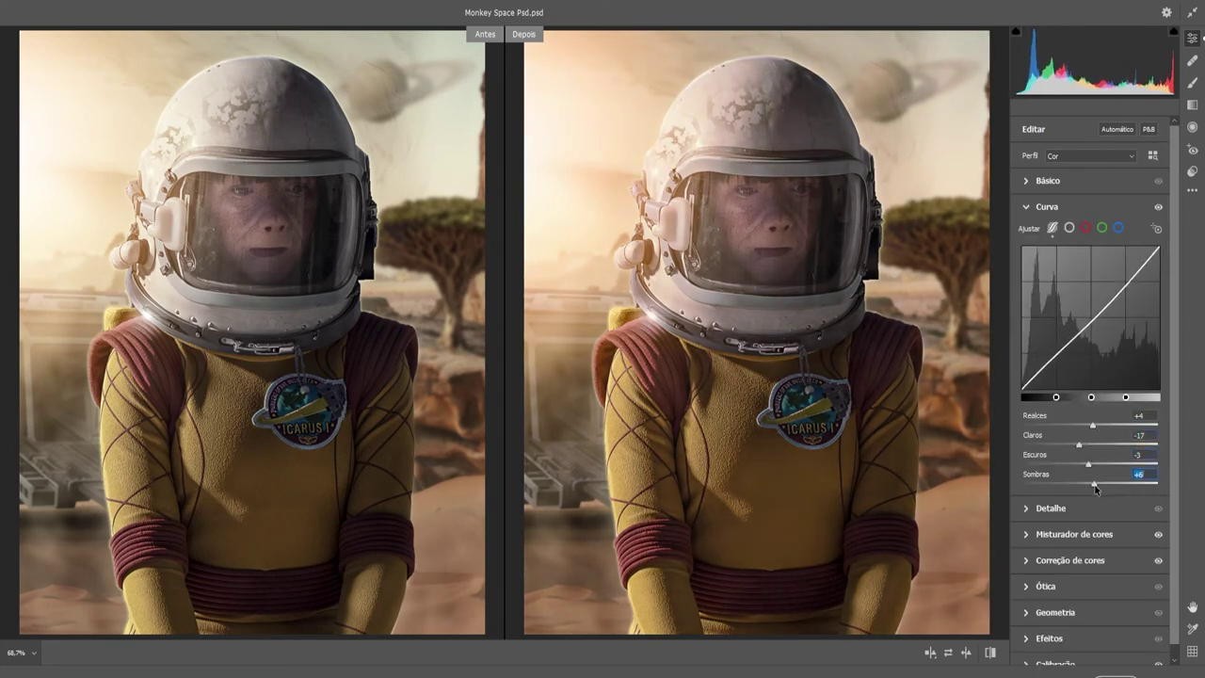
# Step: Cool the white balance temperature, brighten exposure, and apply the Camera Raw filter
pyautogui.click(1047, 179)
pyautogui.moveTo(1090, 231); pyautogui.dragTo(1088, 233)
pyautogui.hotkey('ctrl', '-')
pyautogui.moveTo(1090, 284); pyautogui.dragTo(1080, 323)
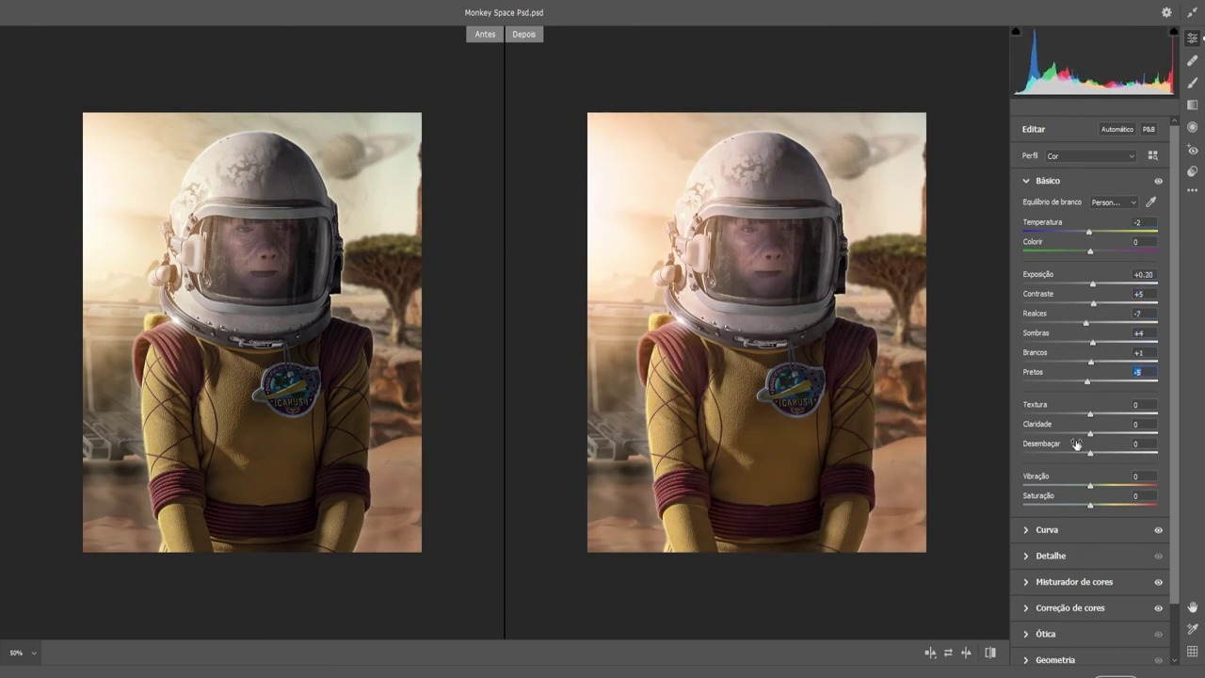
pyautogui.hotkey('ctrl', '+')
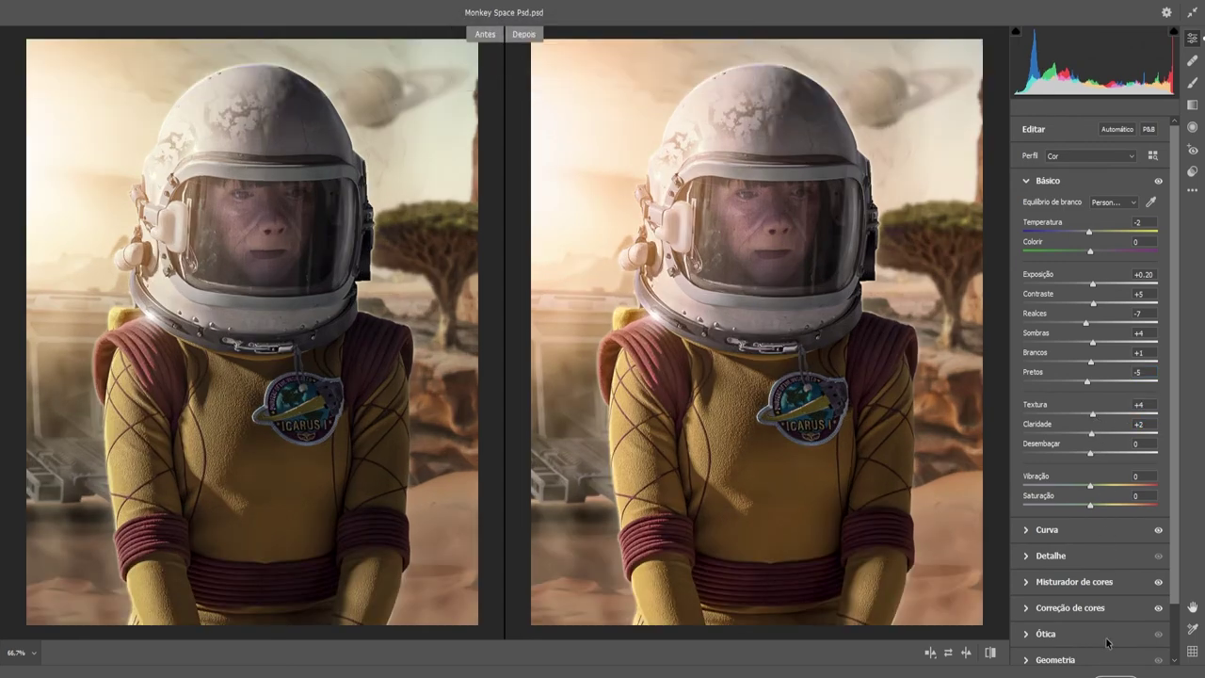
pyautogui.click(1116, 670)
# Step: Add a Color Lookup layer, trying 2Strip.look before settling on Crisp_Warm.look
pyautogui.click(1003, 168)
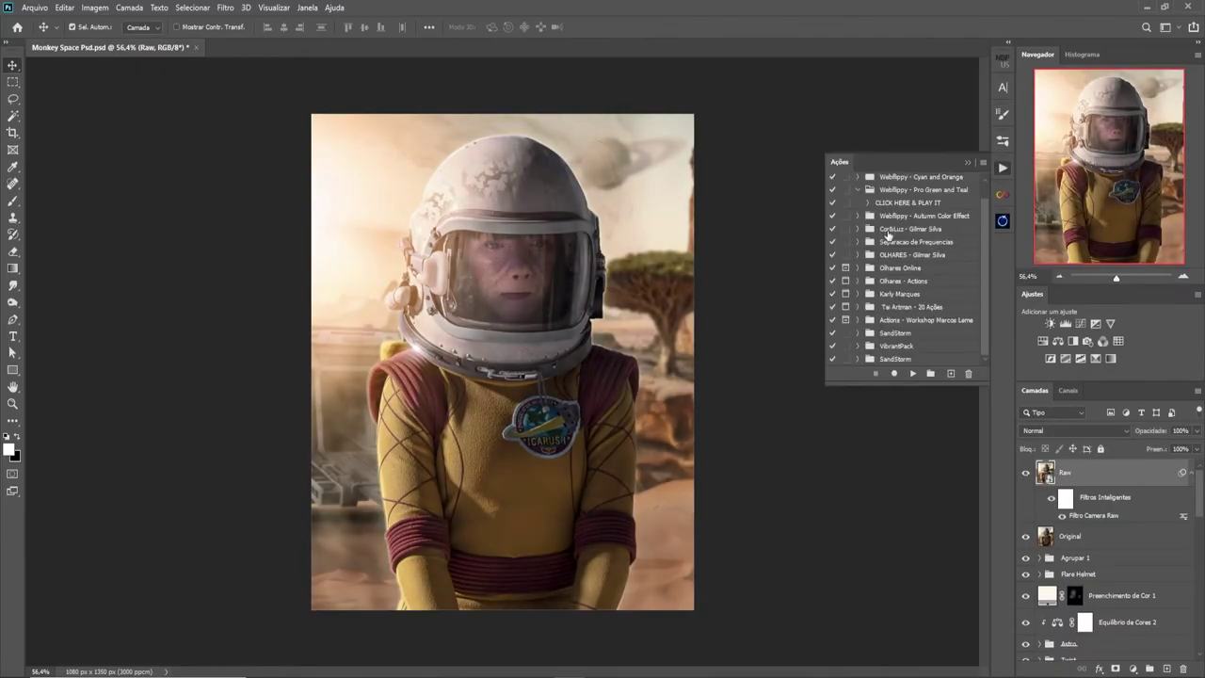
pyautogui.click(1111, 670)
pyautogui.click(1157, 601)
pyautogui.click(923, 254)
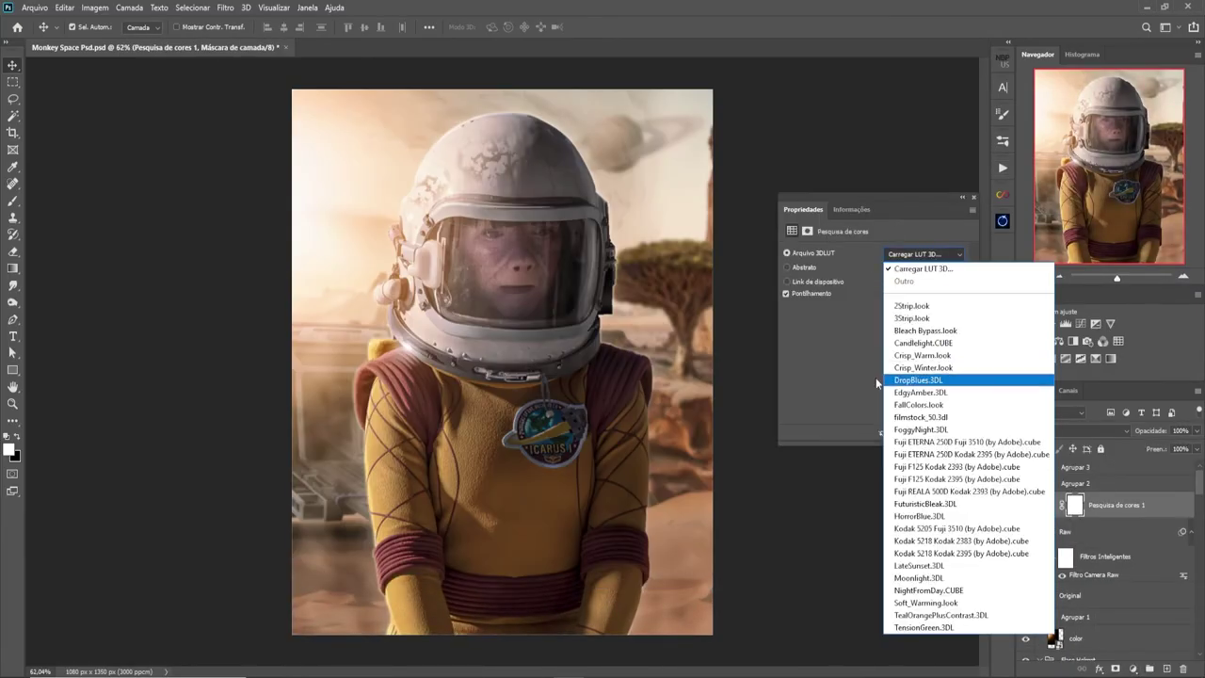
pyautogui.click(909, 311)
pyautogui.click(923, 254)
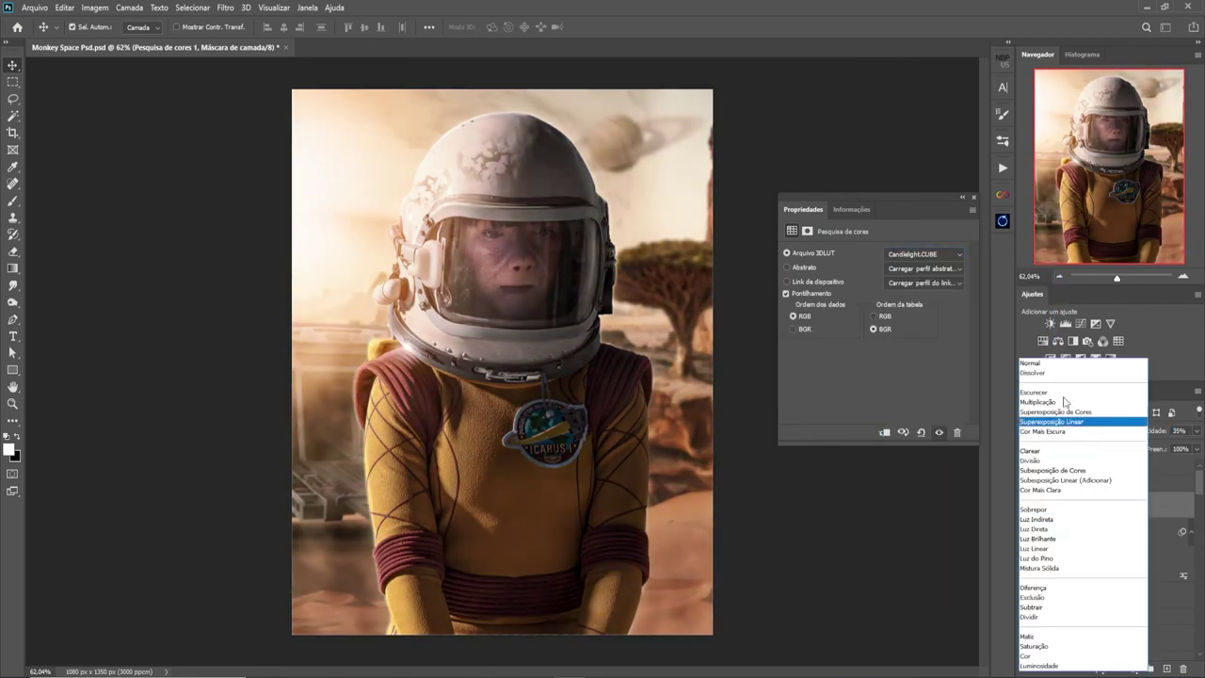
pyautogui.click(1083, 417)
pyautogui.scroll(-2, 921, 263)
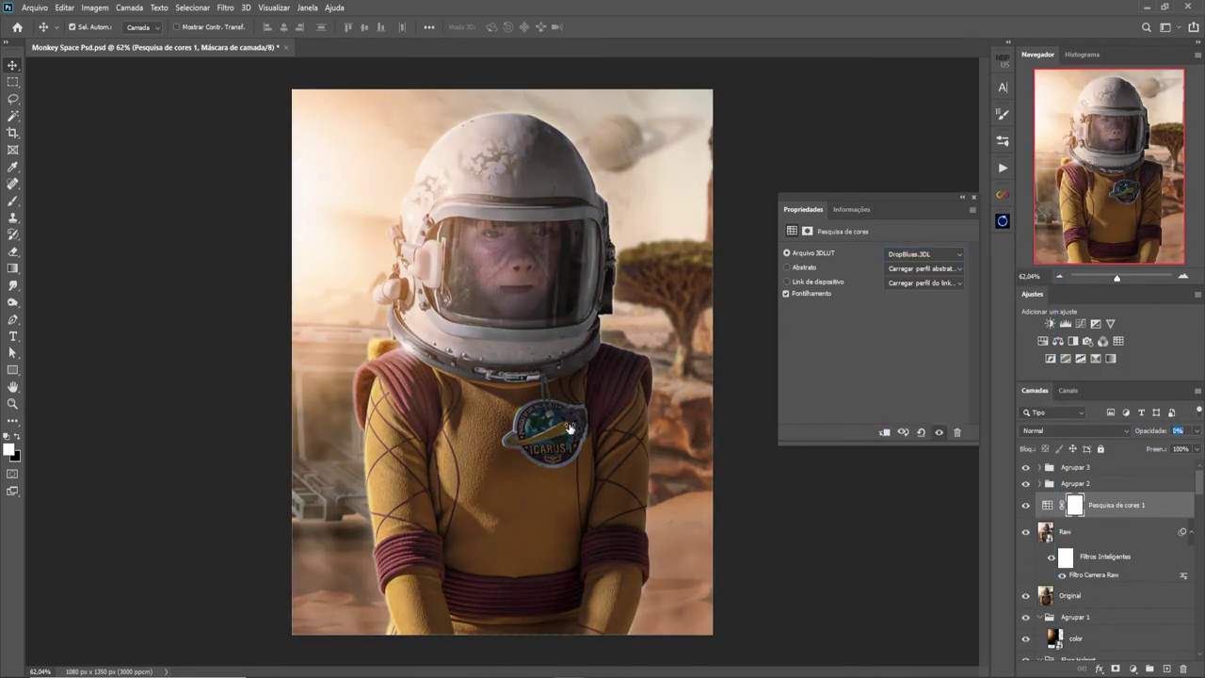
# Step: Add another Color Lookup layer with a LUT, then change the third layer's LUT
pyautogui.click(1132, 669)
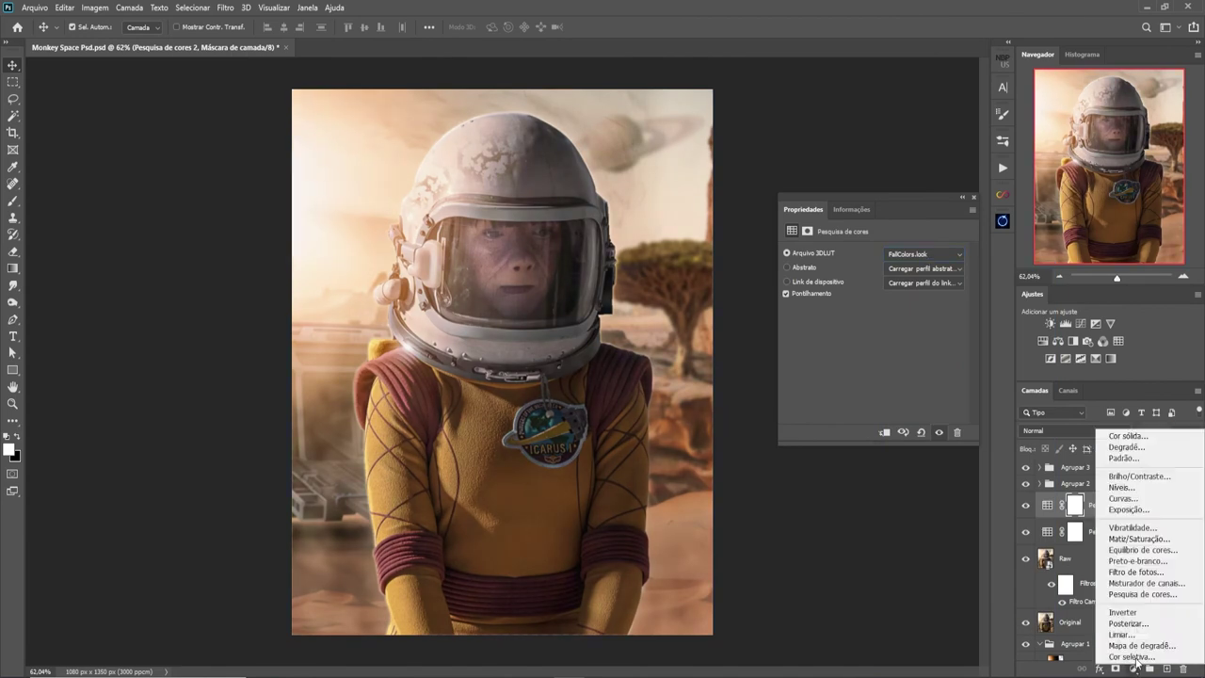
pyautogui.click(1074, 565)
pyautogui.click(923, 254)
pyautogui.click(941, 417)
pyautogui.click(1111, 584)
pyautogui.click(1116, 505)
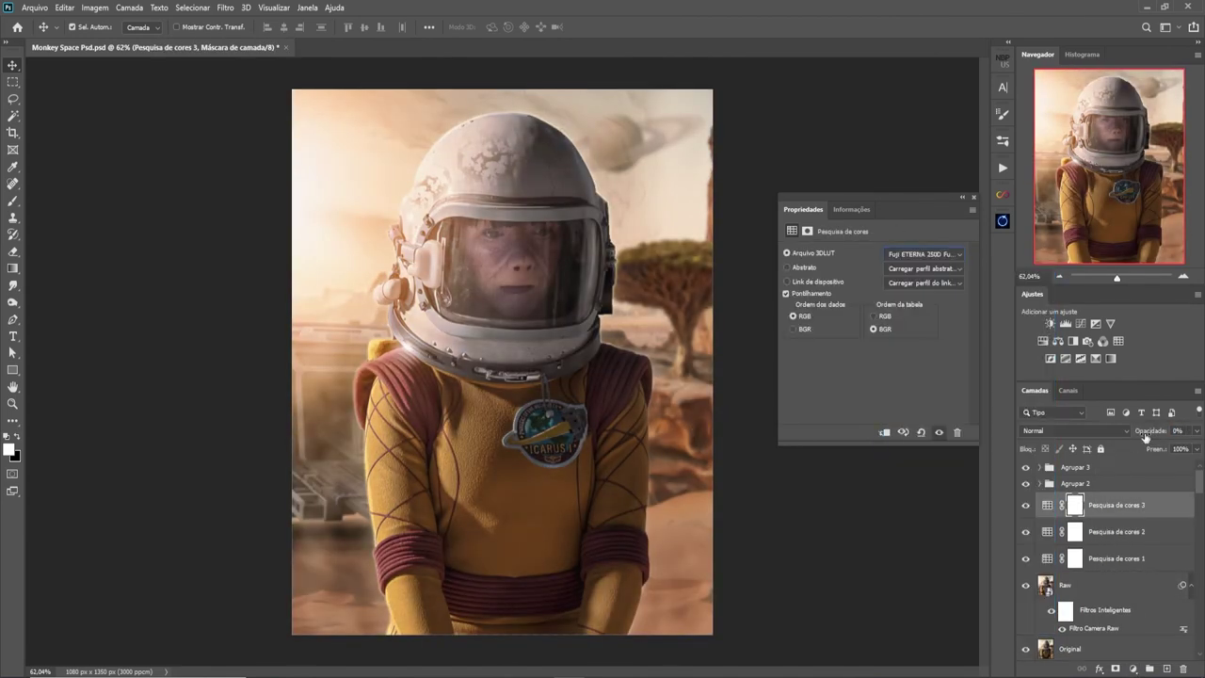
pyautogui.click(923, 254)
pyautogui.click(941, 485)
# Step: Try several LUTs on a fourth Color Lookup layer, then delete it
pyautogui.click(1119, 341)
pyautogui.click(923, 254)
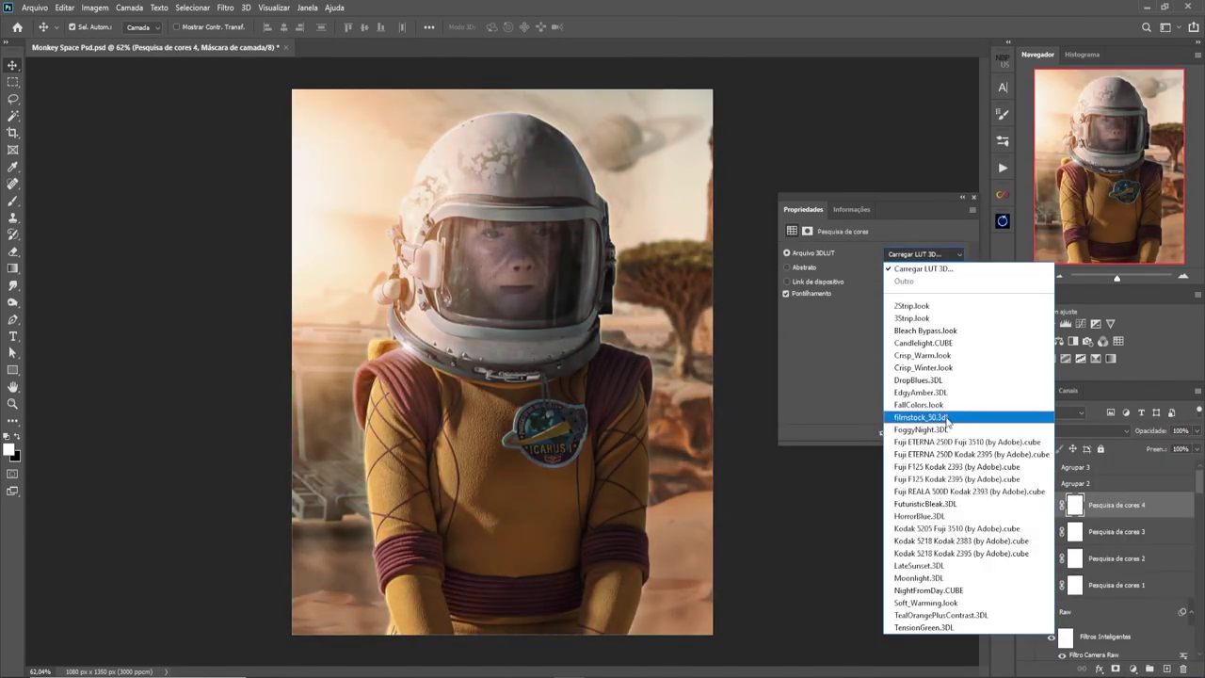
pyautogui.click(928, 565)
pyautogui.click(923, 255)
pyautogui.click(927, 626)
pyautogui.click(923, 254)
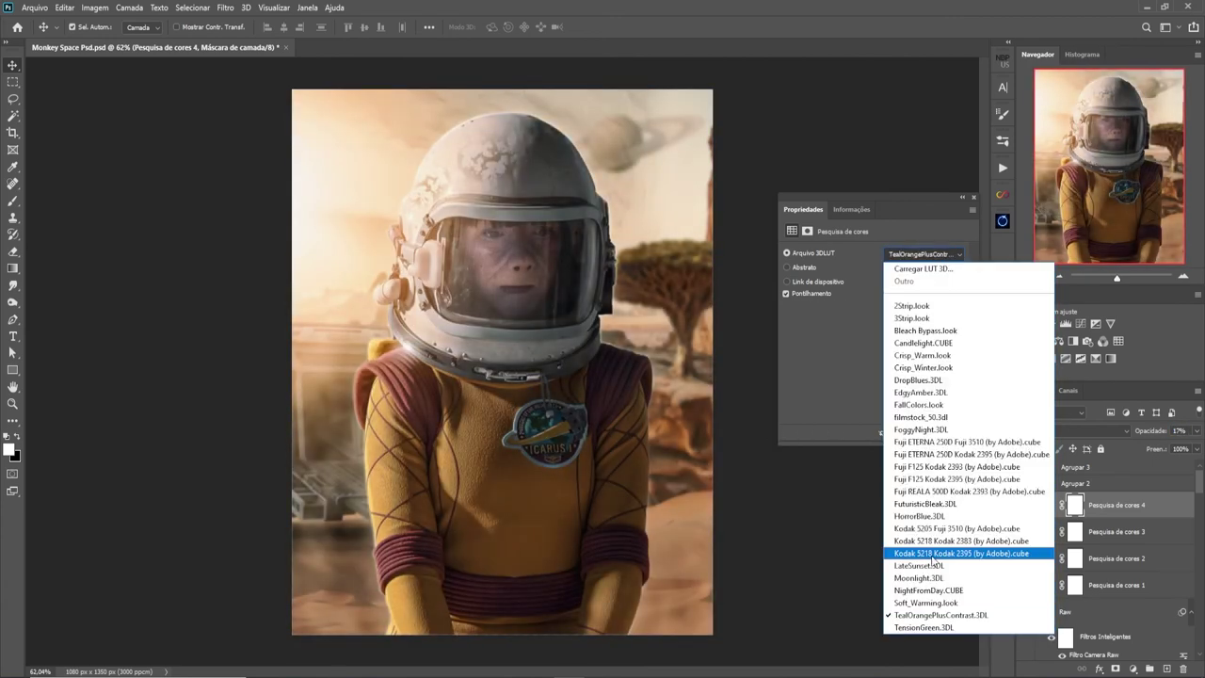
pyautogui.click(927, 555)
pyautogui.click(957, 432)
pyautogui.click(1064, 585)
# Step: Apply Color Efex Pro 4 to the merged layer and test a blue-midtone Color Balance layer
pyautogui.click(225, 8)
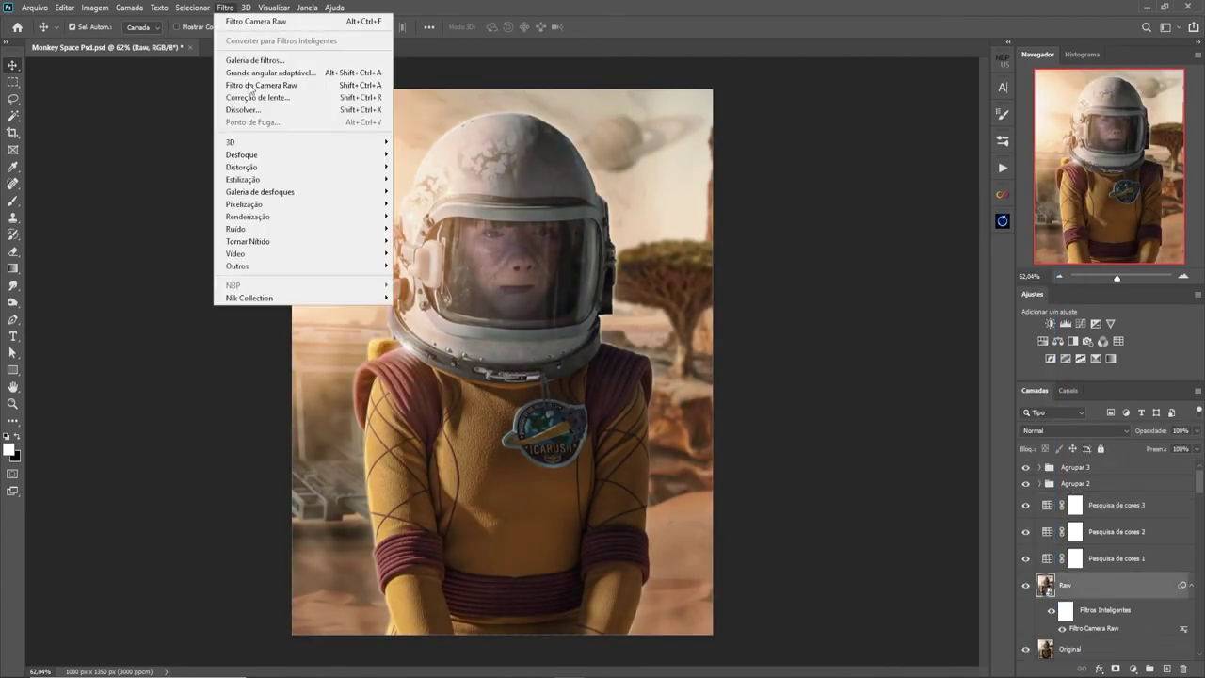
pyautogui.click(331, 301)
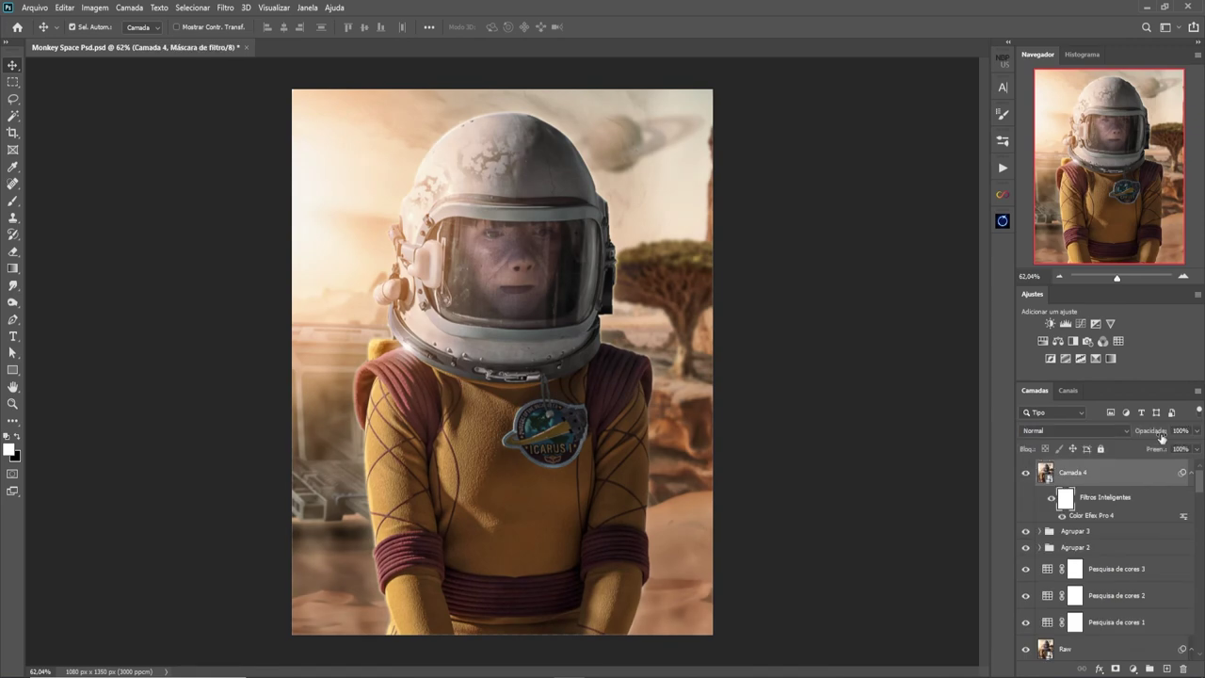
pyautogui.click(1132, 669)
pyautogui.click(1135, 552)
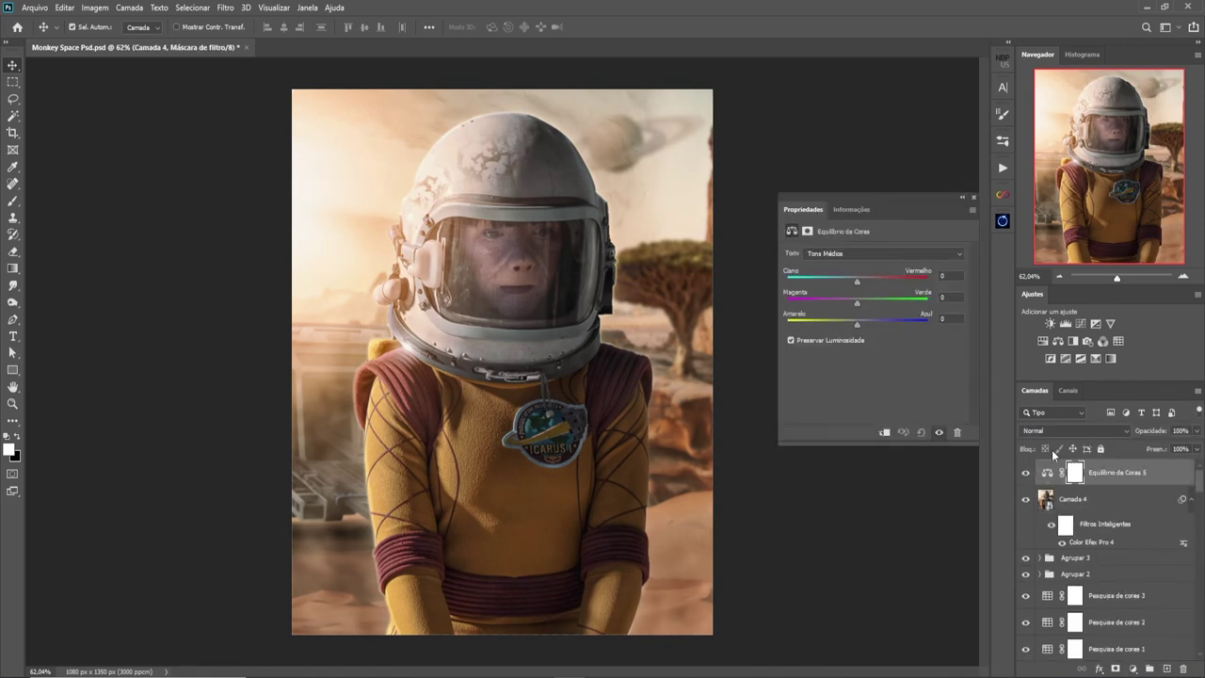
pyautogui.moveTo(857, 323); pyautogui.dragTo(875, 323)
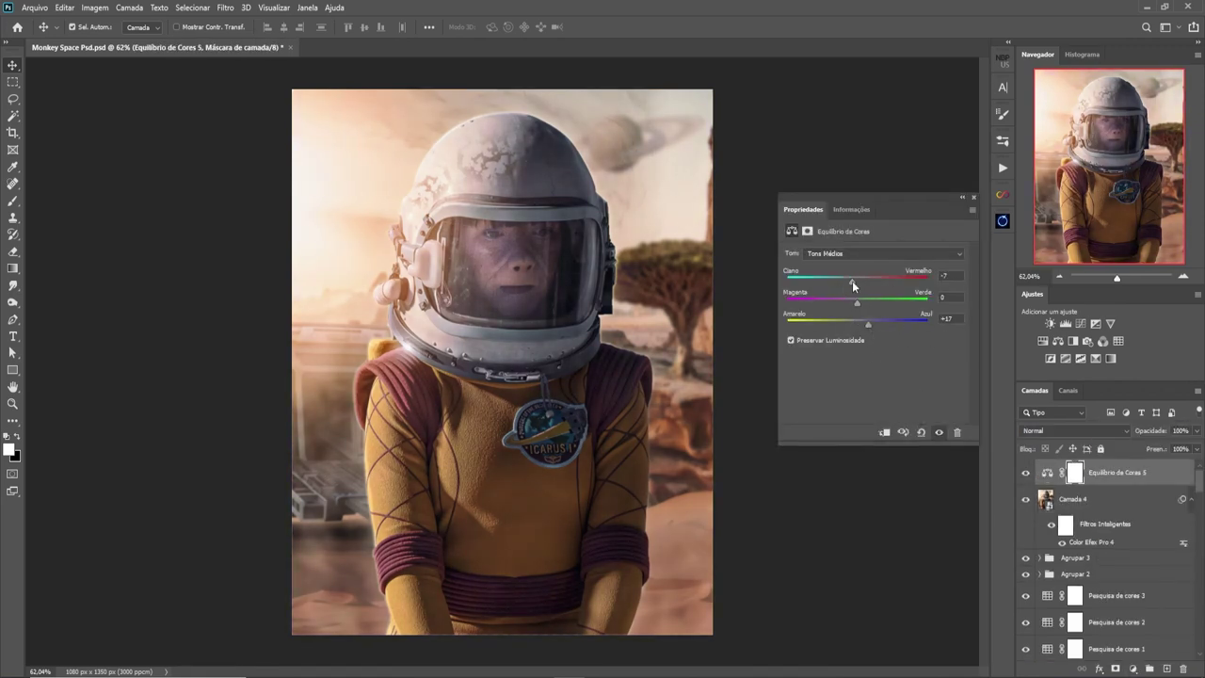
pyautogui.click(1073, 499)
# Step: Create a radial Gradient Fill layer using a peach-to-transparent gradient
pyautogui.click(1132, 668)
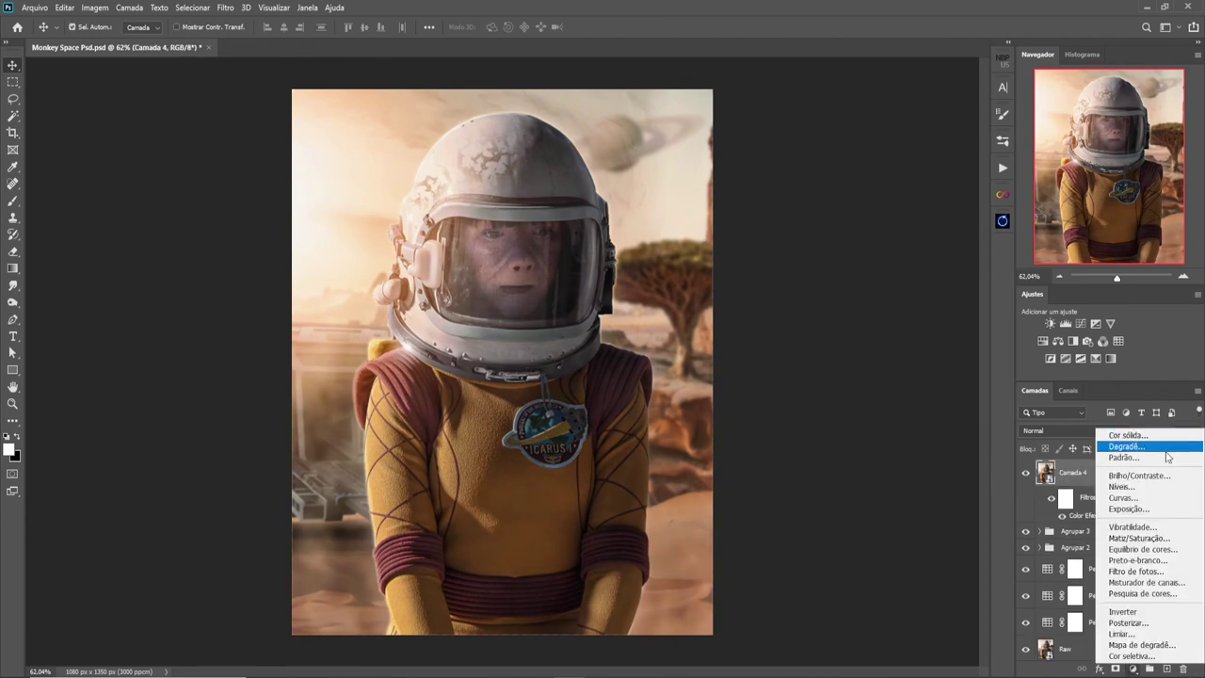
pyautogui.click(1045, 448)
pyautogui.click(828, 154)
pyautogui.click(821, 442)
pyautogui.click(879, 496)
pyautogui.click(808, 137)
pyautogui.click(1057, 126)
pyautogui.click(1079, 230)
pyautogui.click(820, 176)
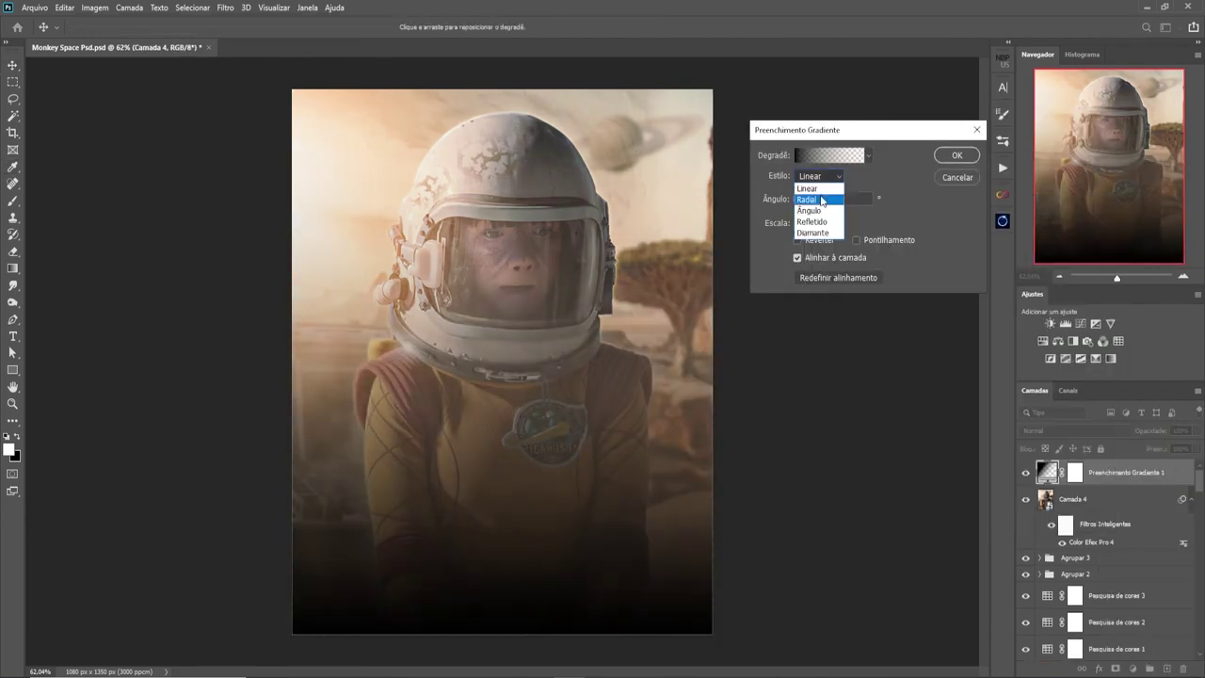
pyautogui.click(957, 154)
# Step: Change the gradient layer's blend mode and lower its opacity to 21%
pyautogui.click(1074, 430)
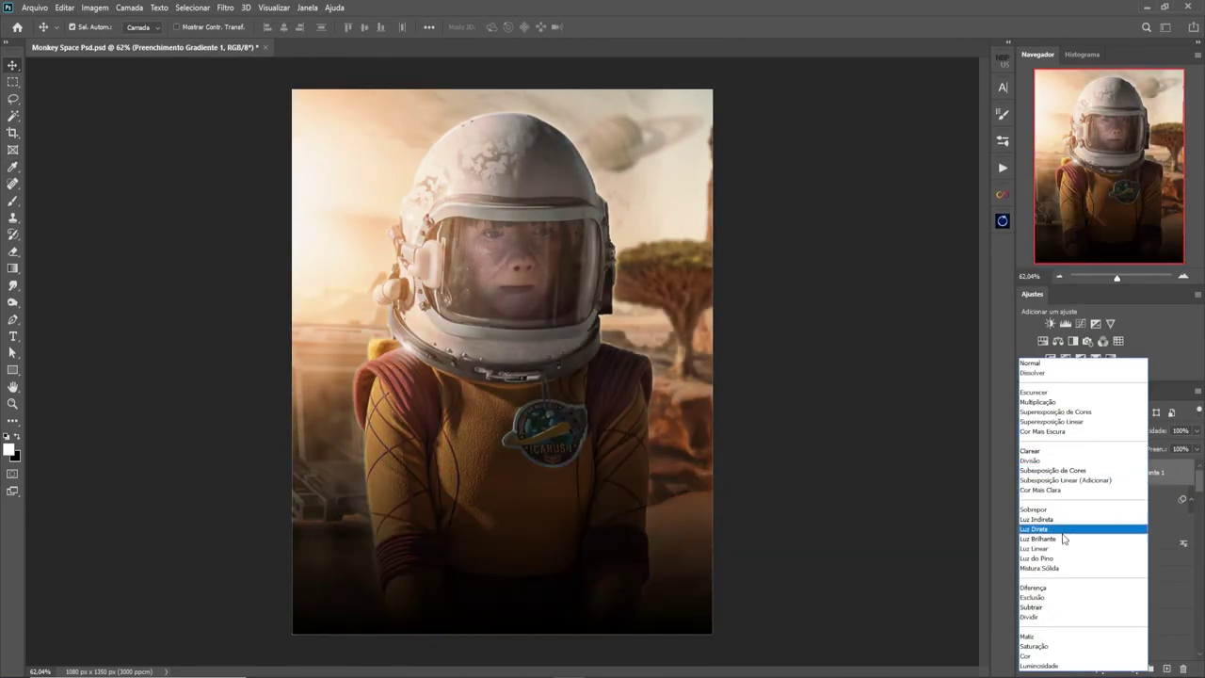
pyautogui.click(1064, 471)
pyautogui.press('2')
pyautogui.press('1')
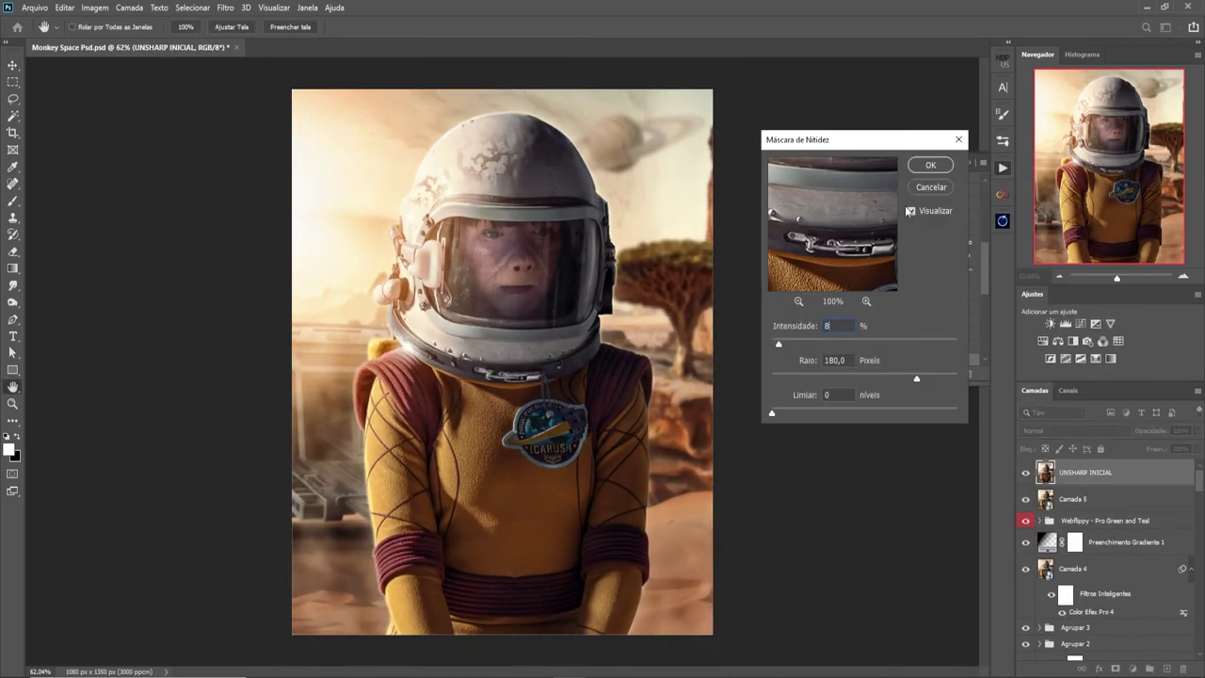
# Step: Apply Unsharp Mask (8%, 180 px) and Smart Sharpen (120%, 1.1 px) to the sharpening layer
pyautogui.press('Return')
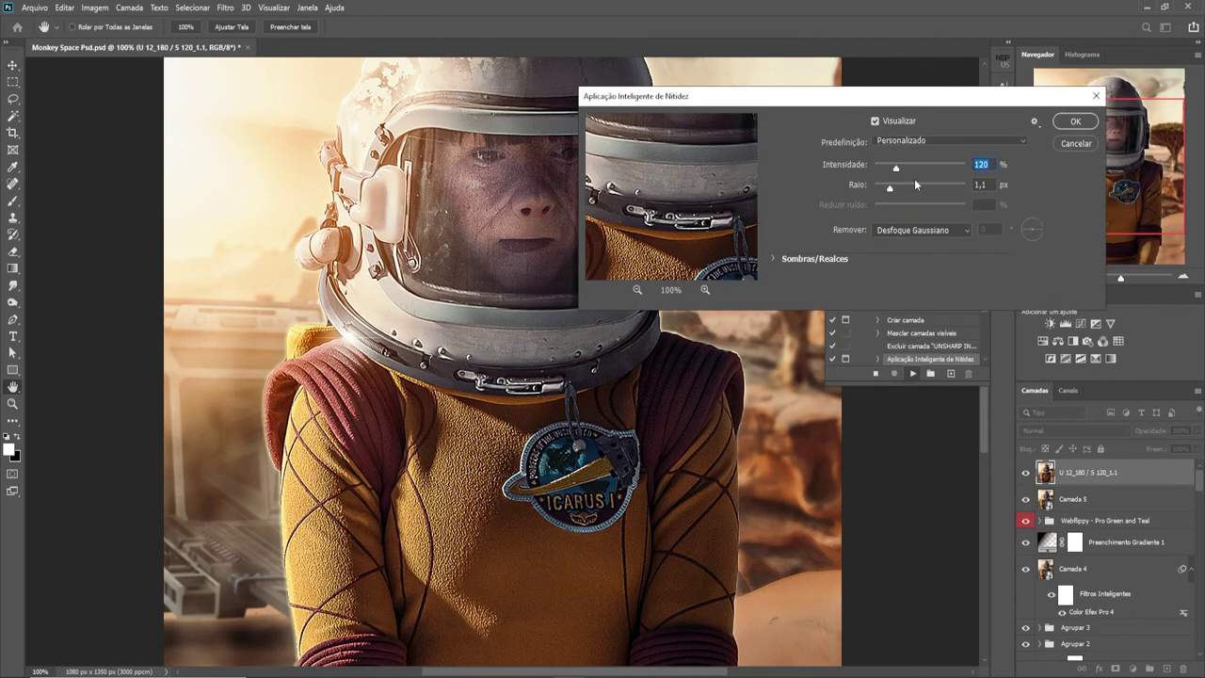
pyautogui.press('Return')
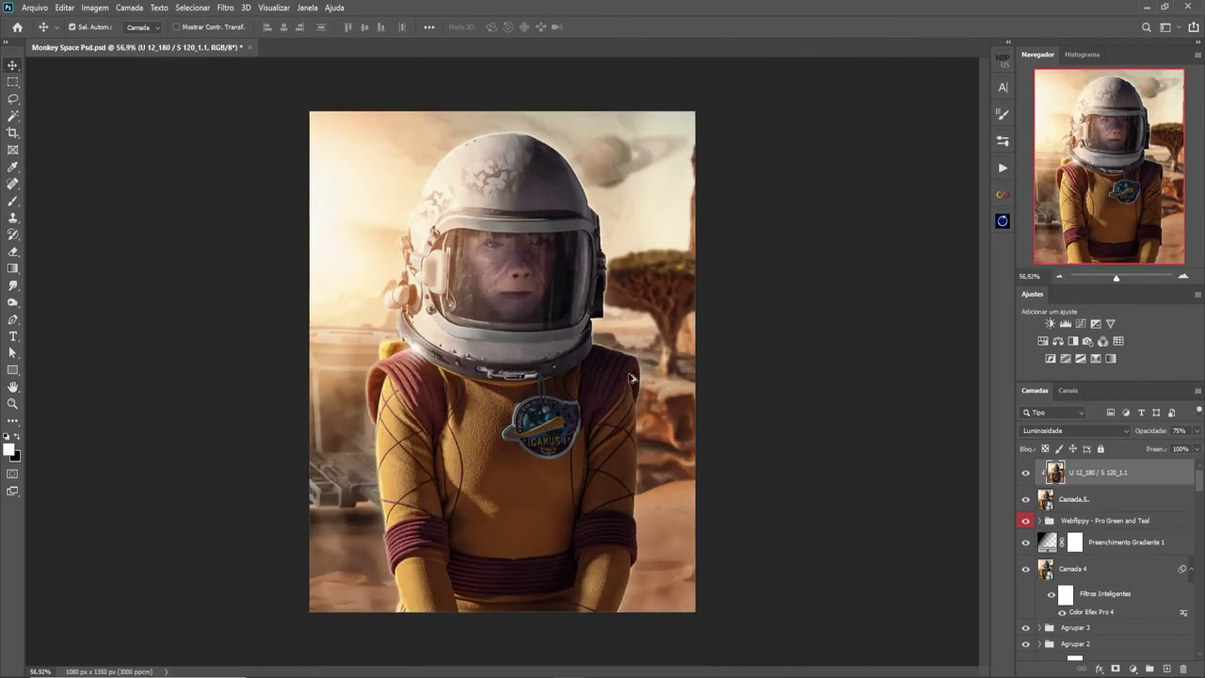